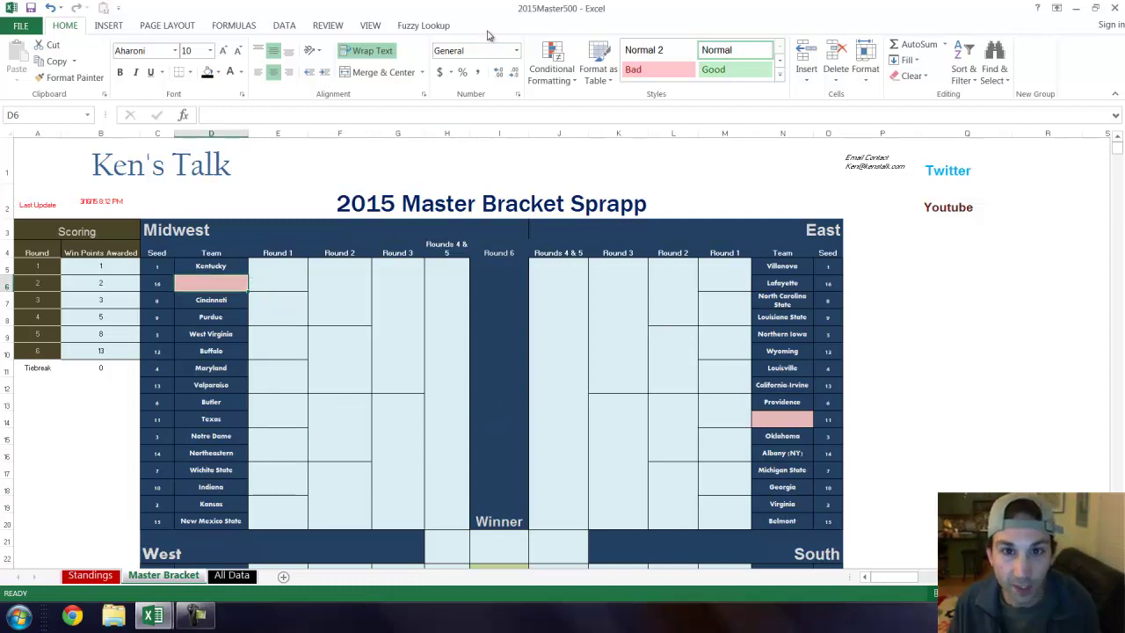
- Switch from the Master Bracket to the 2015Bracket workbook and scroll its 2015 Blank Entry sheet
left_click(291, 374)
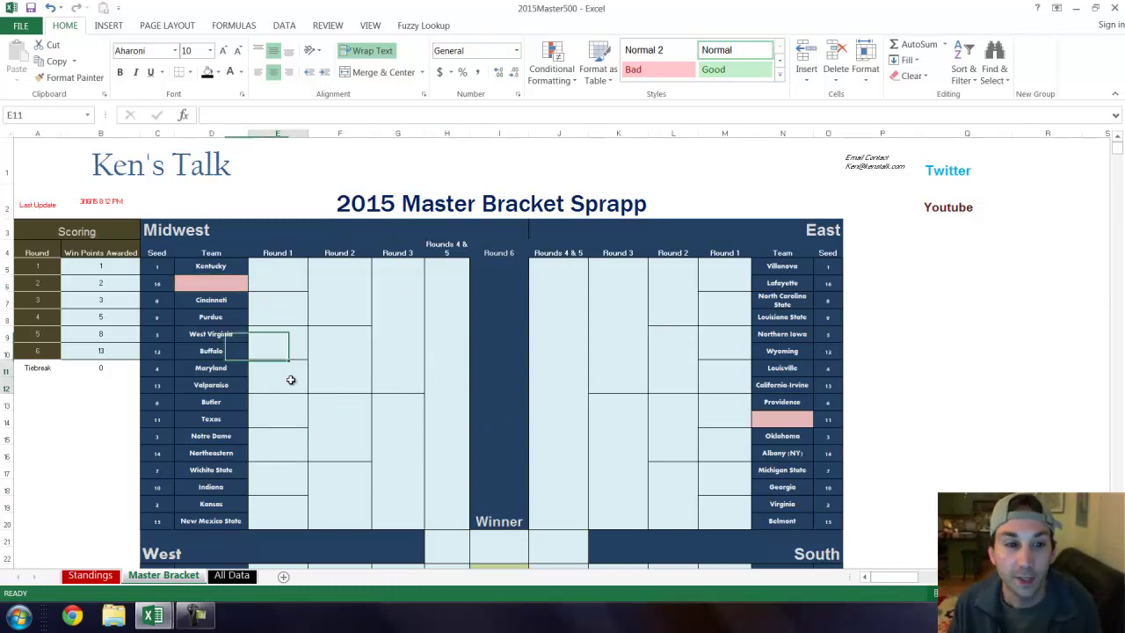
left_click(291, 380)
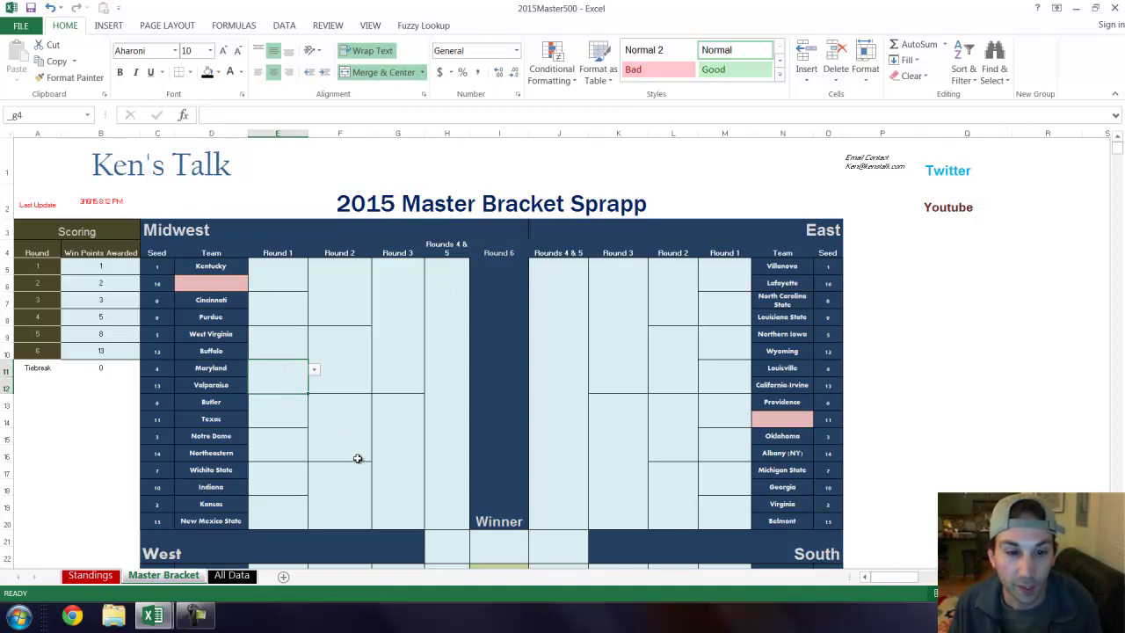
left_click(151, 614)
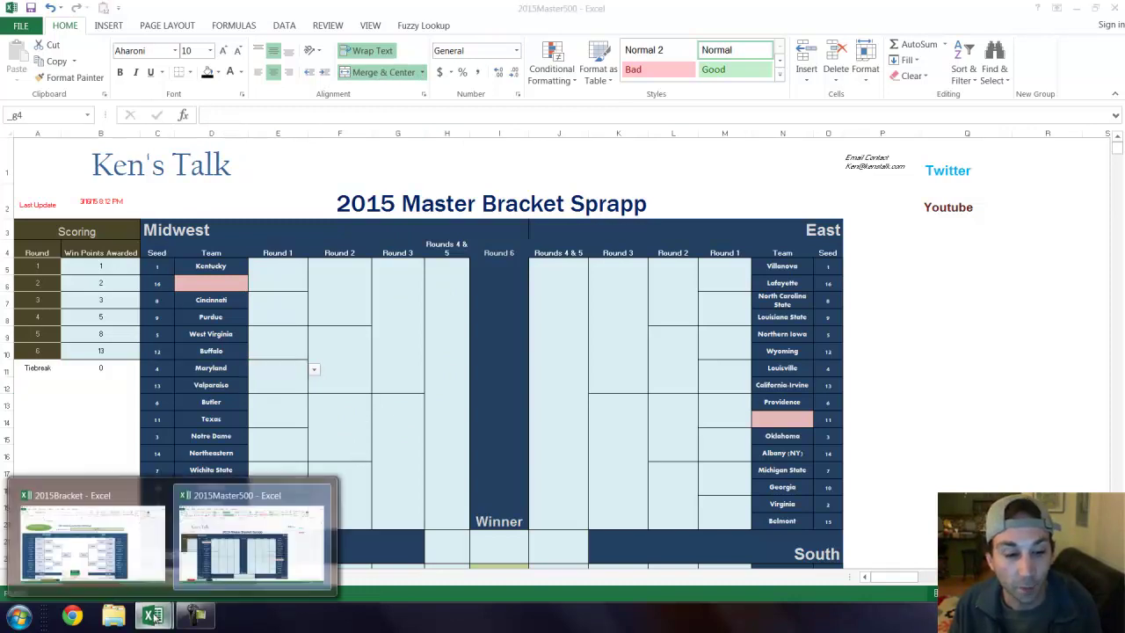
left_click(115, 552)
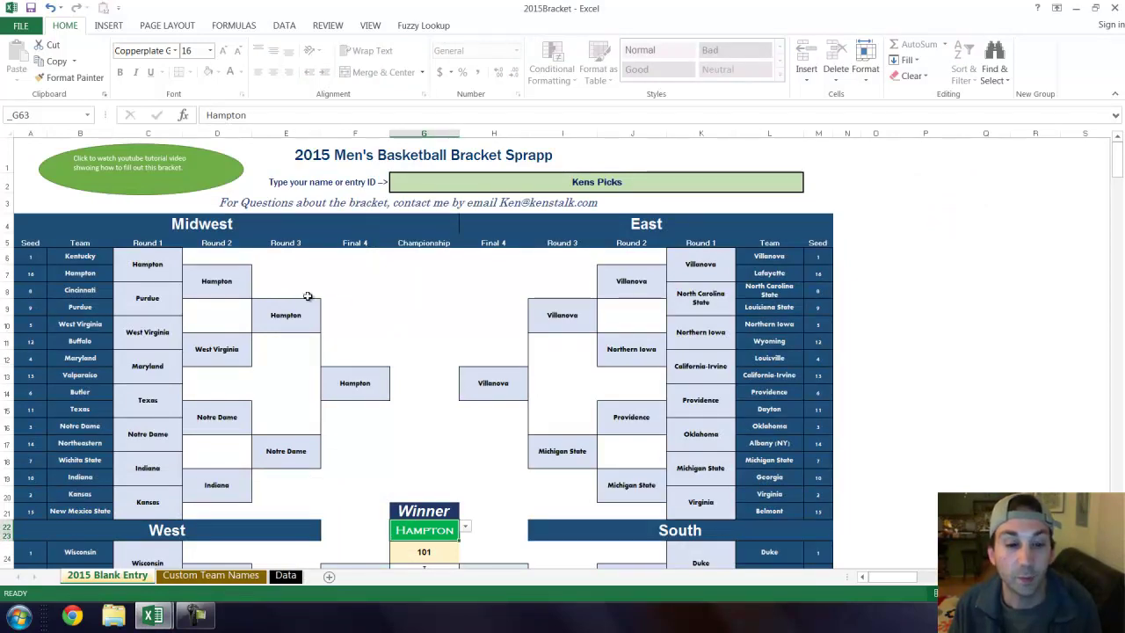
scroll(305, 316, "down", 5)
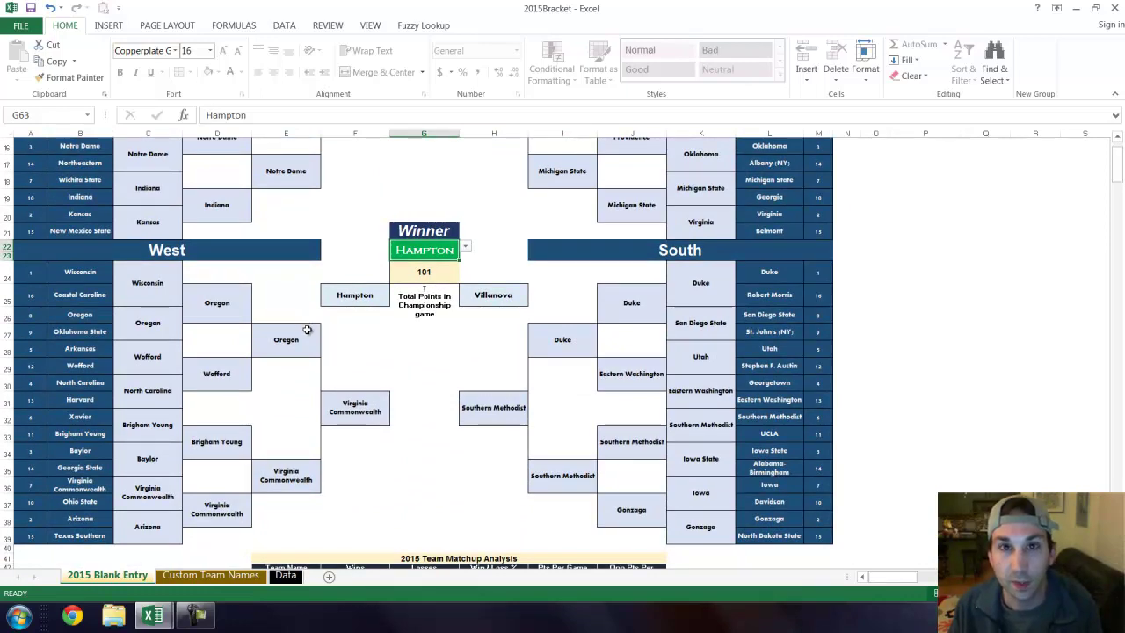
scroll(320, 332, "up", 5)
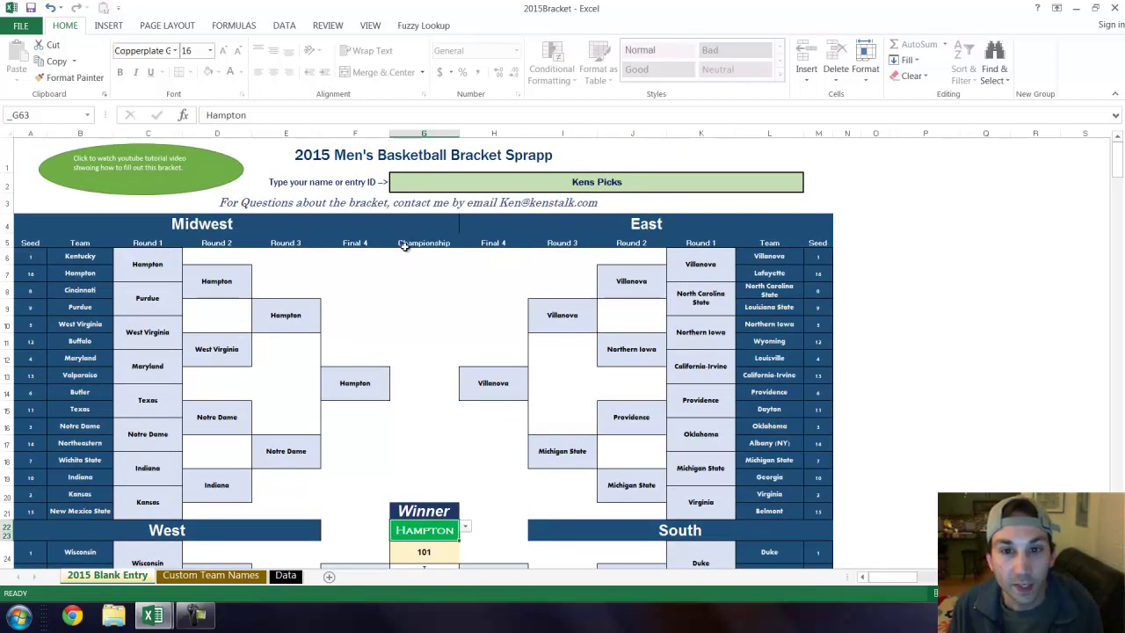
- Review the entry's picks: Hampton from Round 1 through Winner, and 101 championship points
left_click(559, 189)
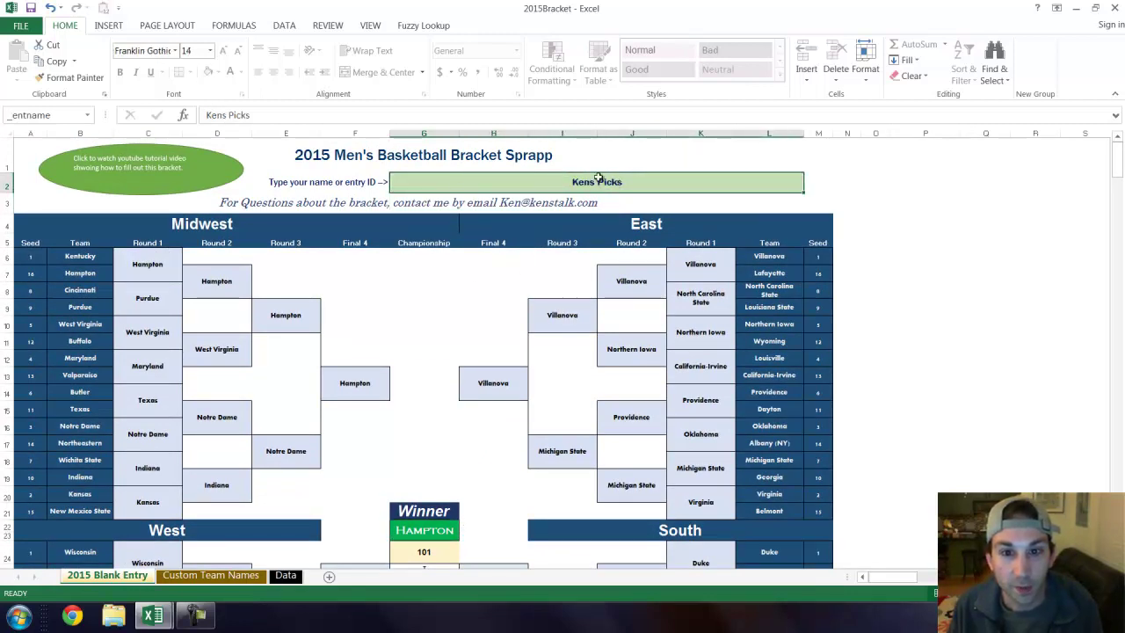
left_click(144, 264)
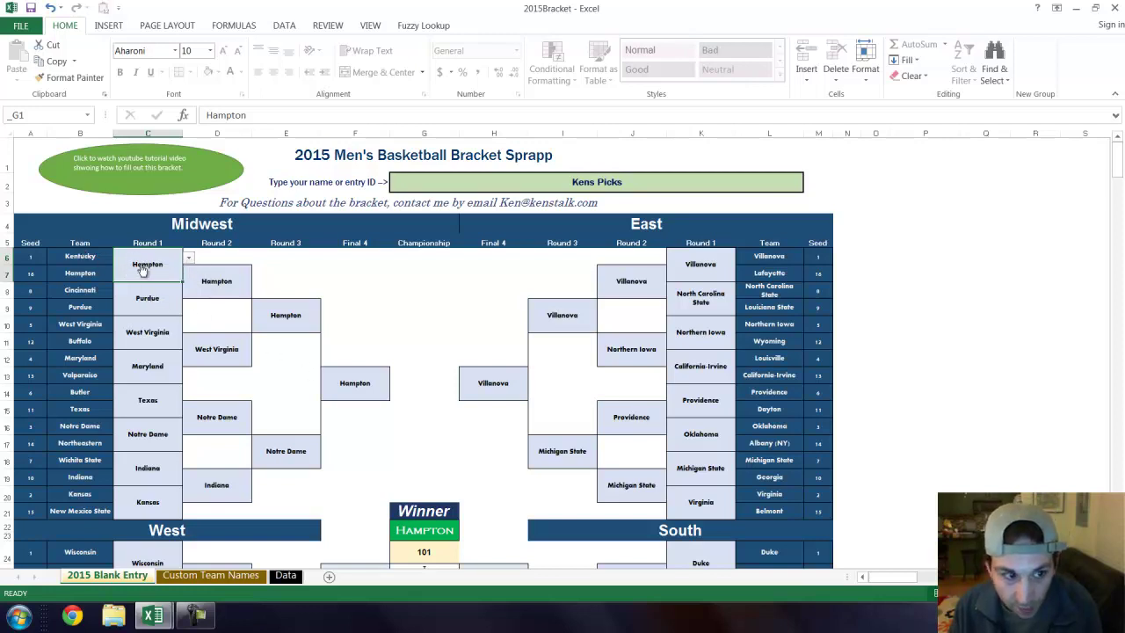
left_click(439, 530)
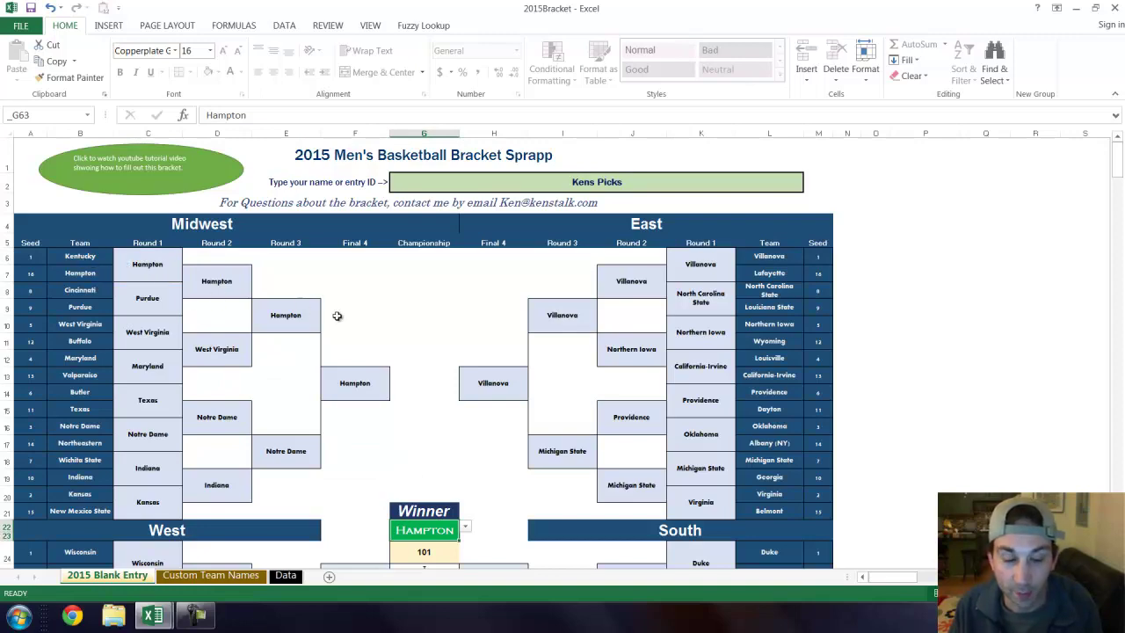
scroll(381, 331, "down", 2)
scroll(346, 333, "up", 2)
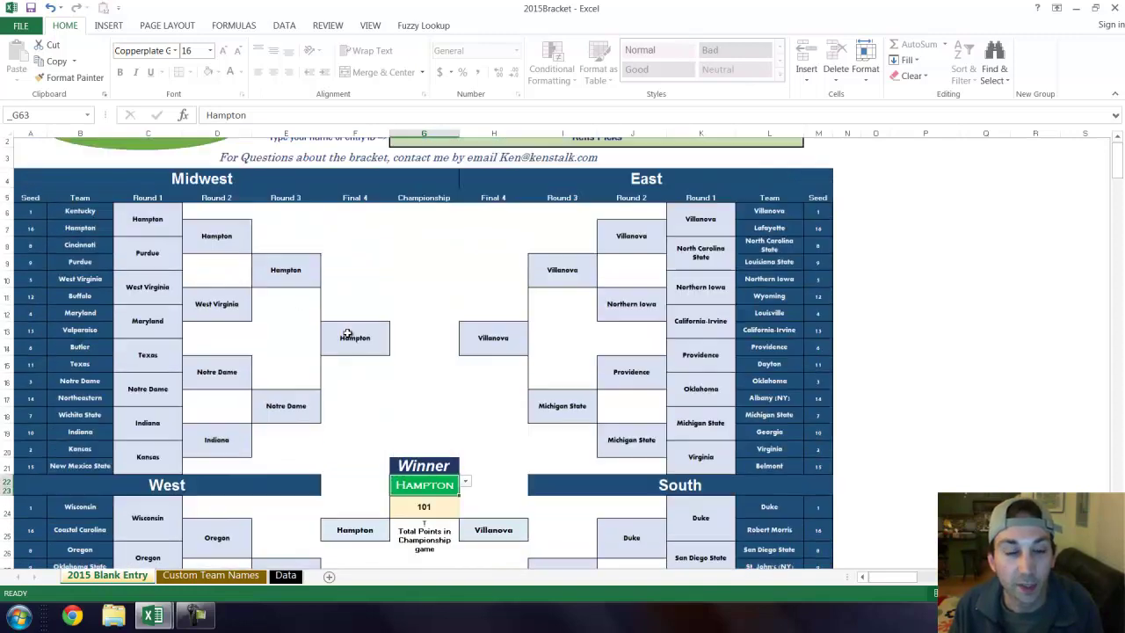
scroll(413, 397, "down", 5)
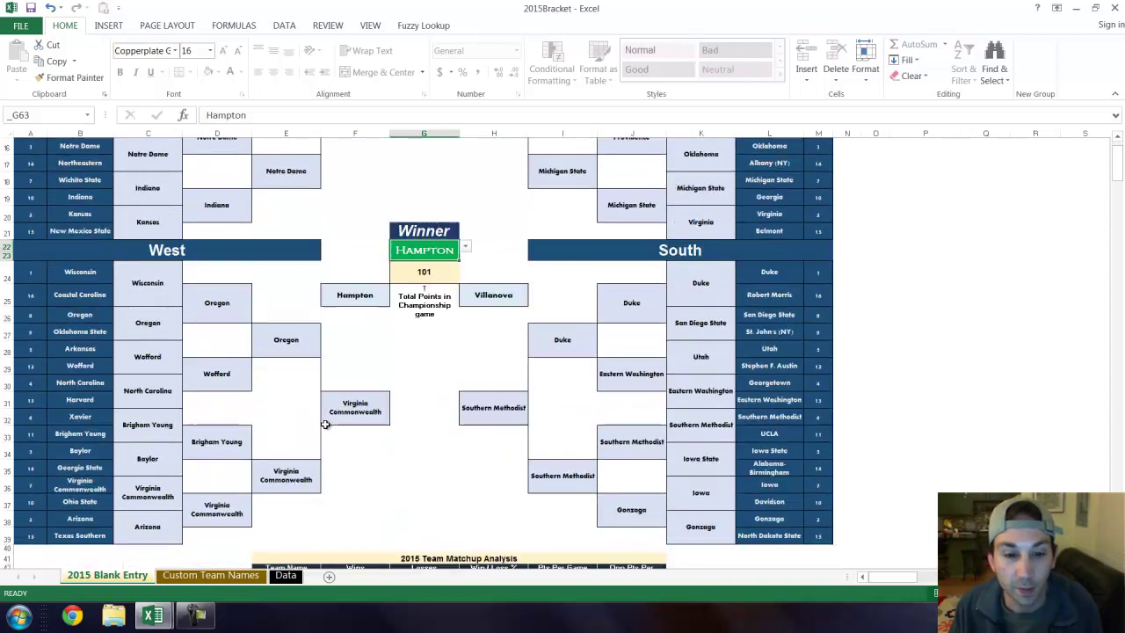
left_click(425, 278)
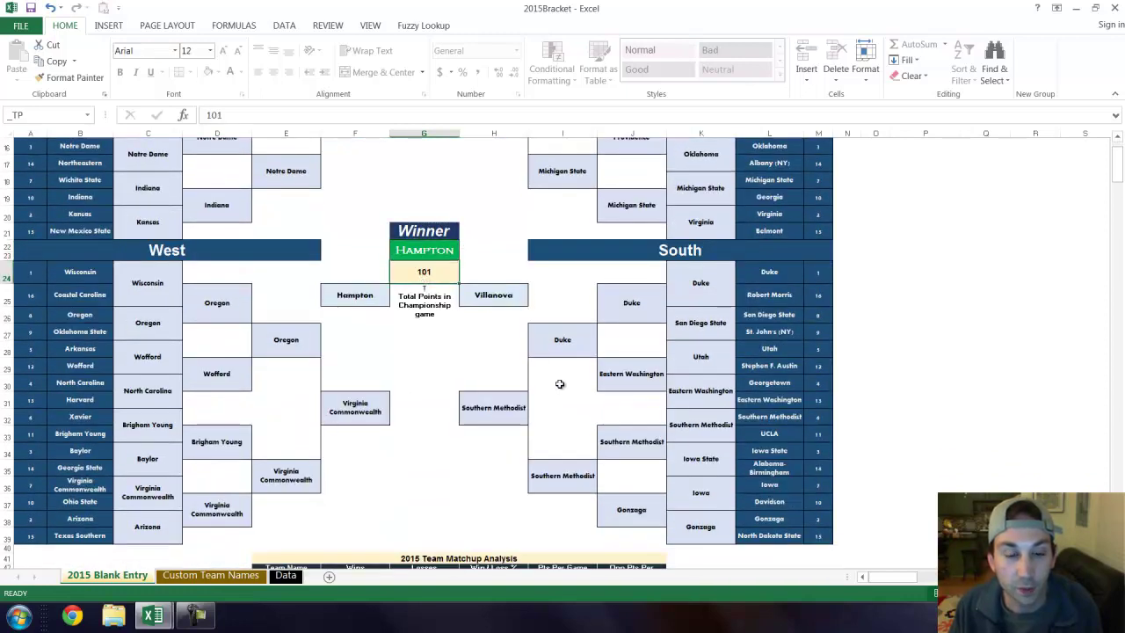
scroll(316, 369, "up", 5)
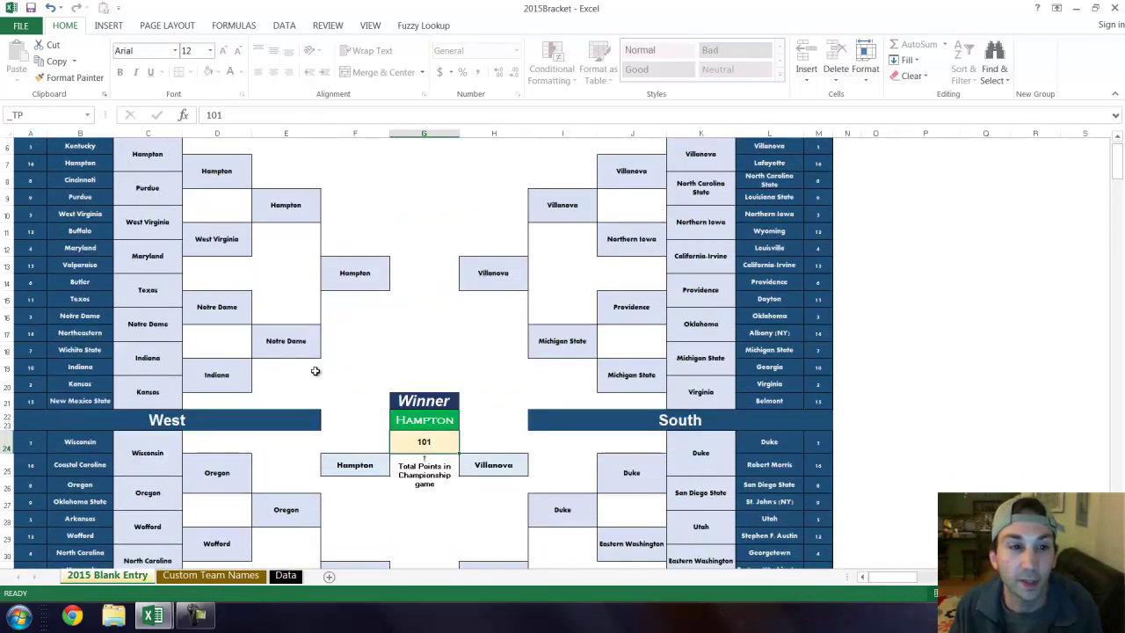
scroll(157, 474, "down", 10)
scroll(119, 459, "up", 5)
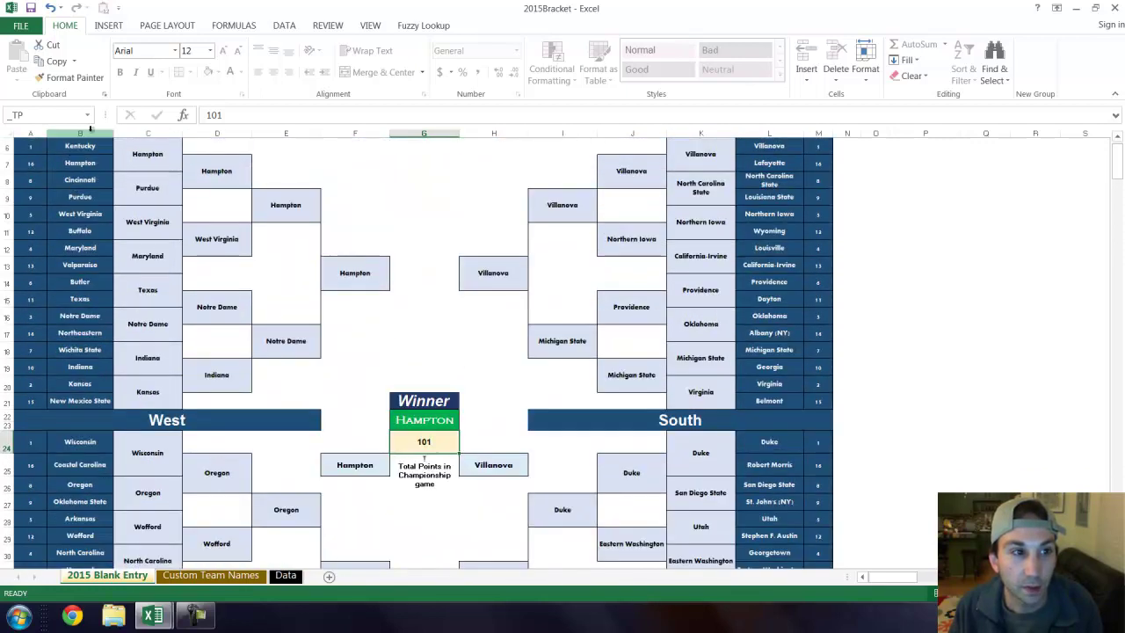
- Select the _APicks named range of the entry's name and picks and copy it
left_click(87, 115)
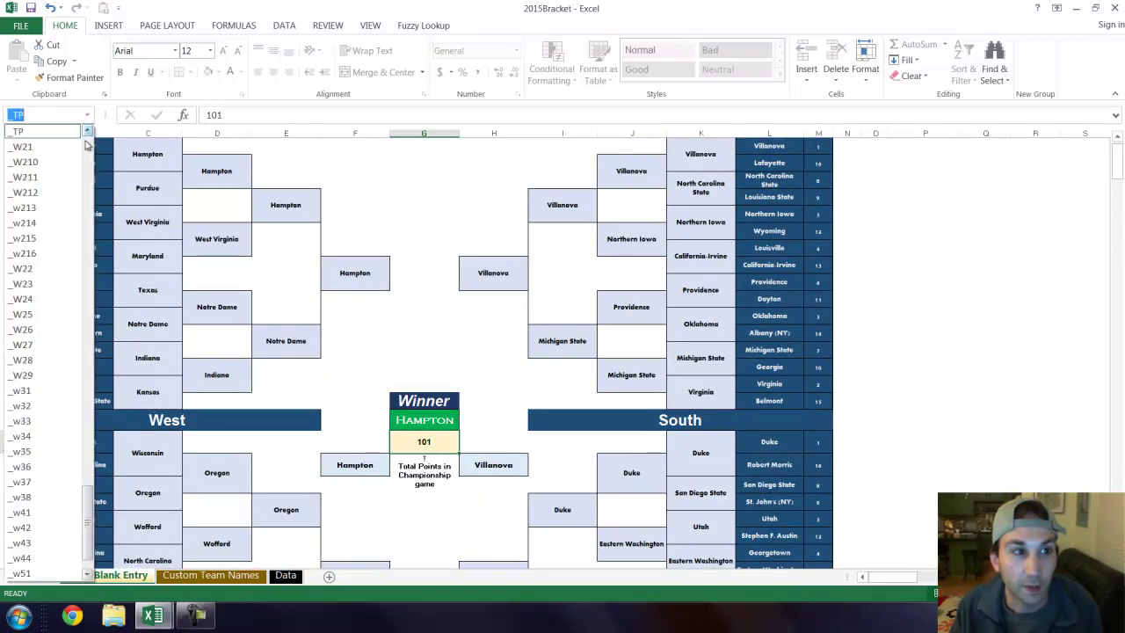
scroll(87, 136, "up", 15)
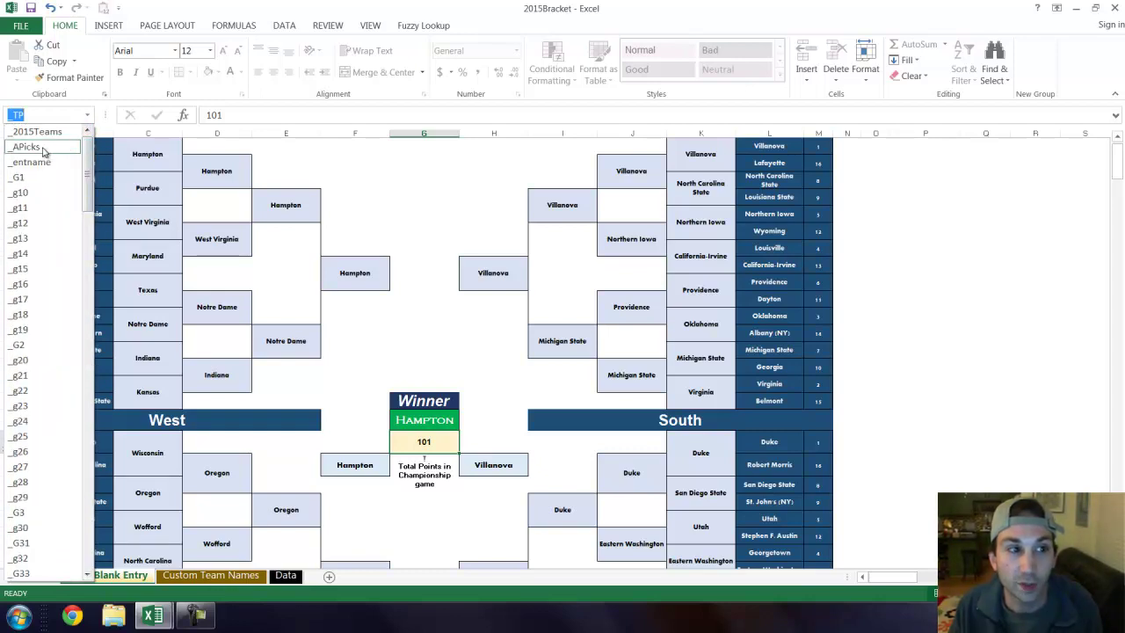
left_click(26, 147)
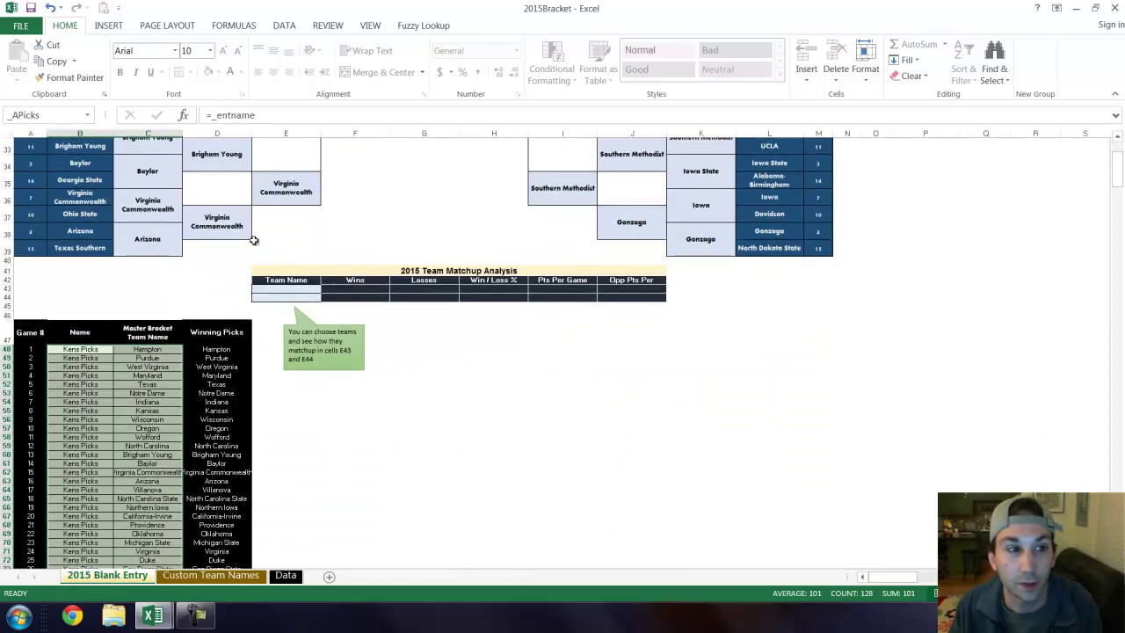
scroll(130, 360, "down", 8)
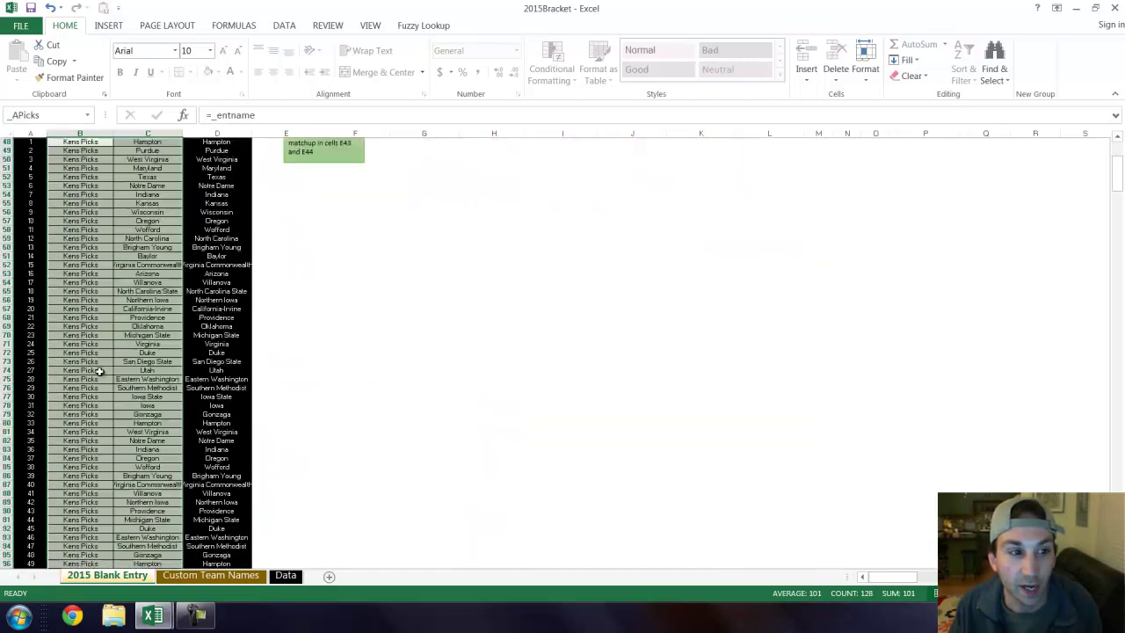
scroll(99, 390, "down", 3)
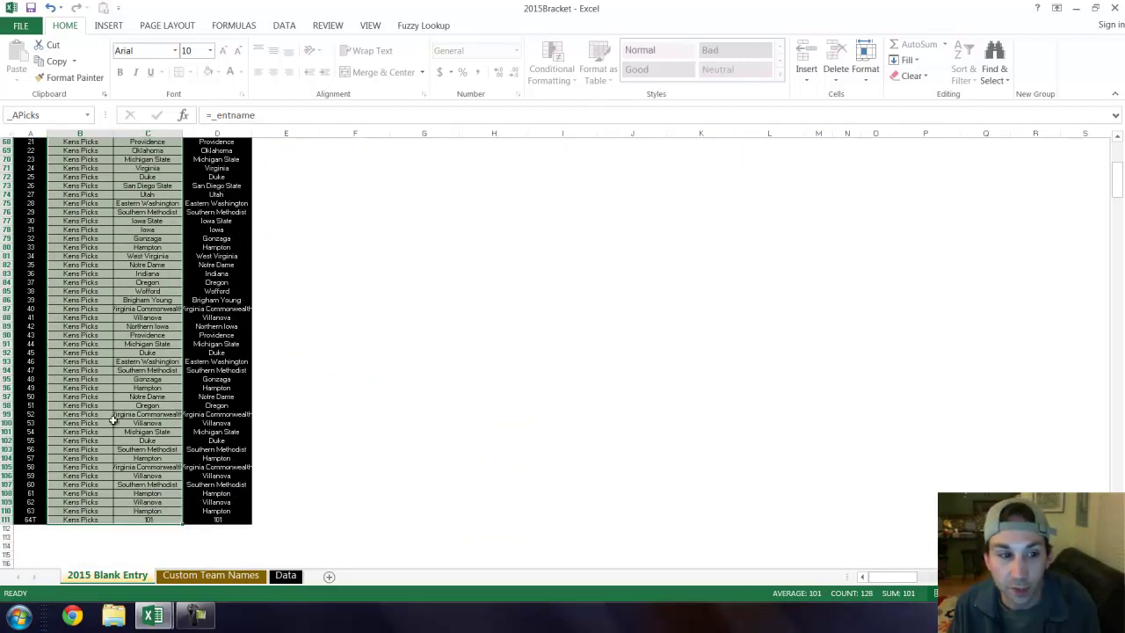
scroll(120, 473, "up", 8)
scroll(132, 449, "up", 1)
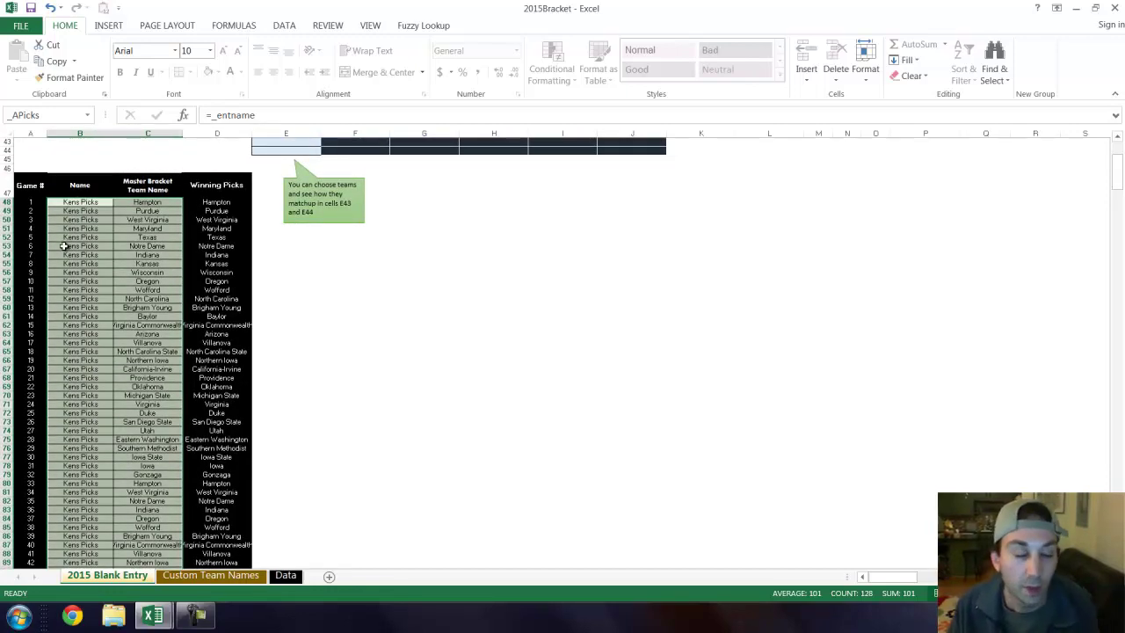
right_click(92, 249)
left_click(123, 277)
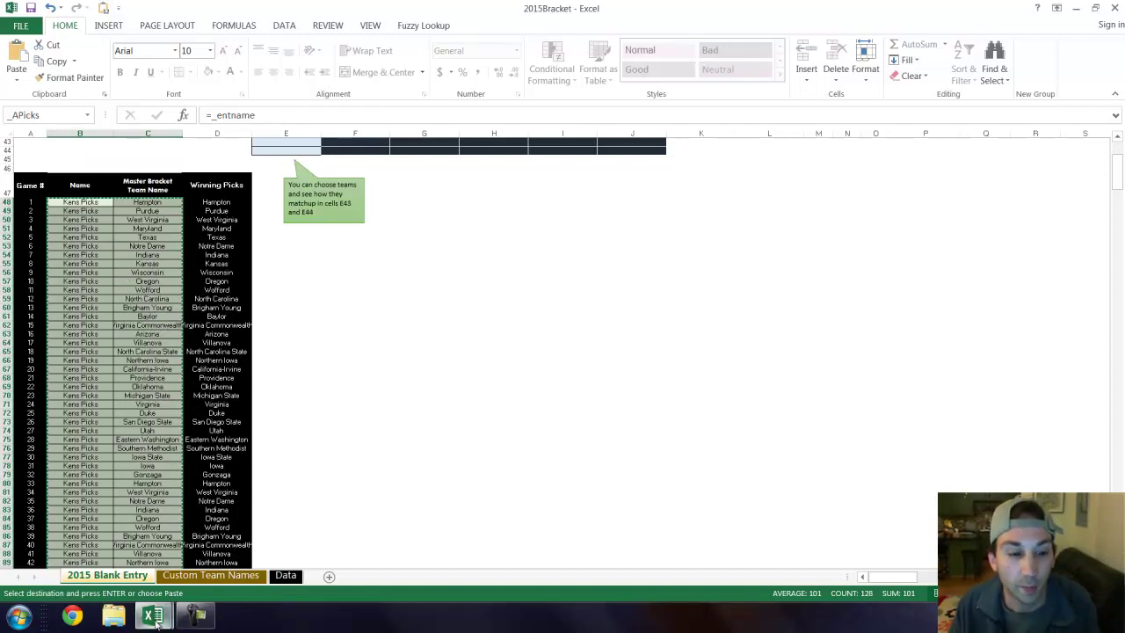
- In 2015Master500's All Data sheet, select C66, the first empty Name cell for entry 2
mouse_move(153, 616)
left_click(250, 540)
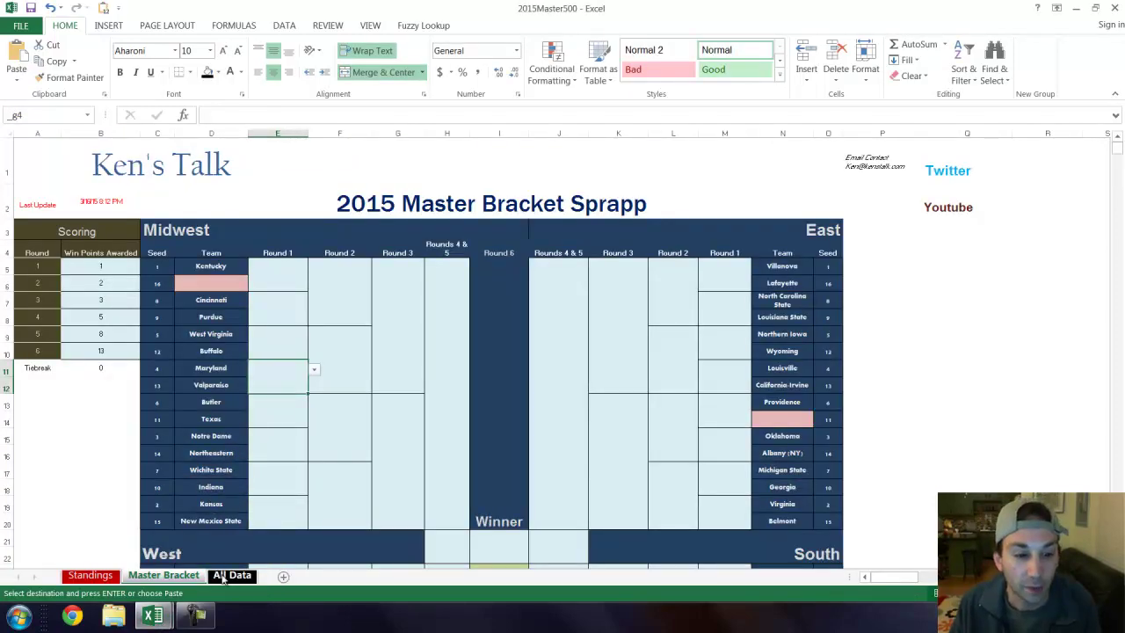
left_click(232, 575)
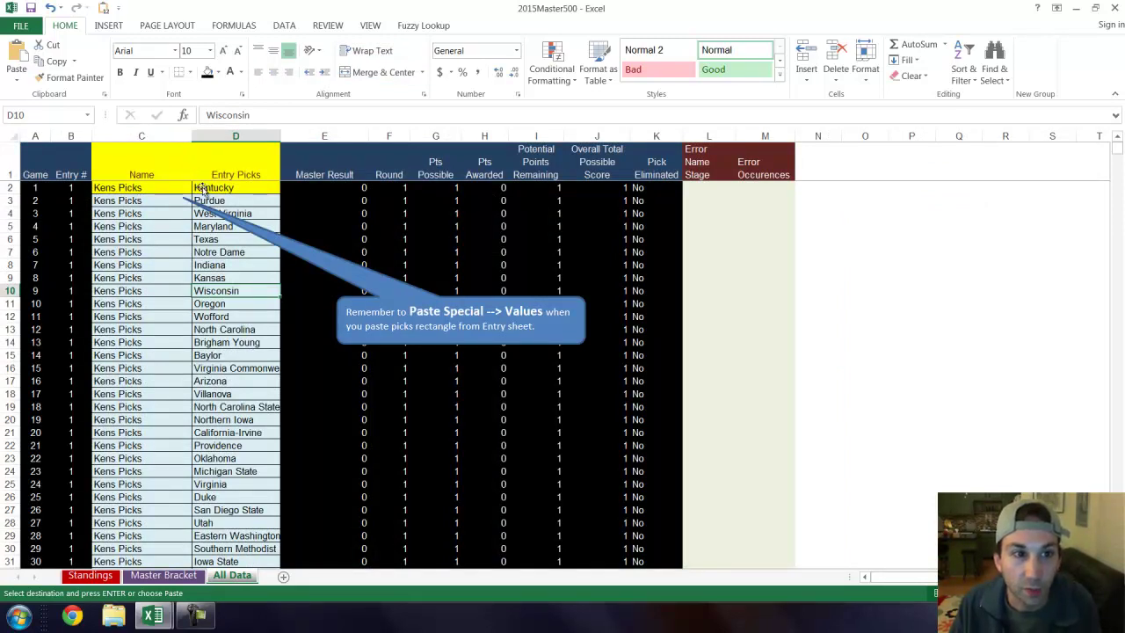
left_click(127, 189)
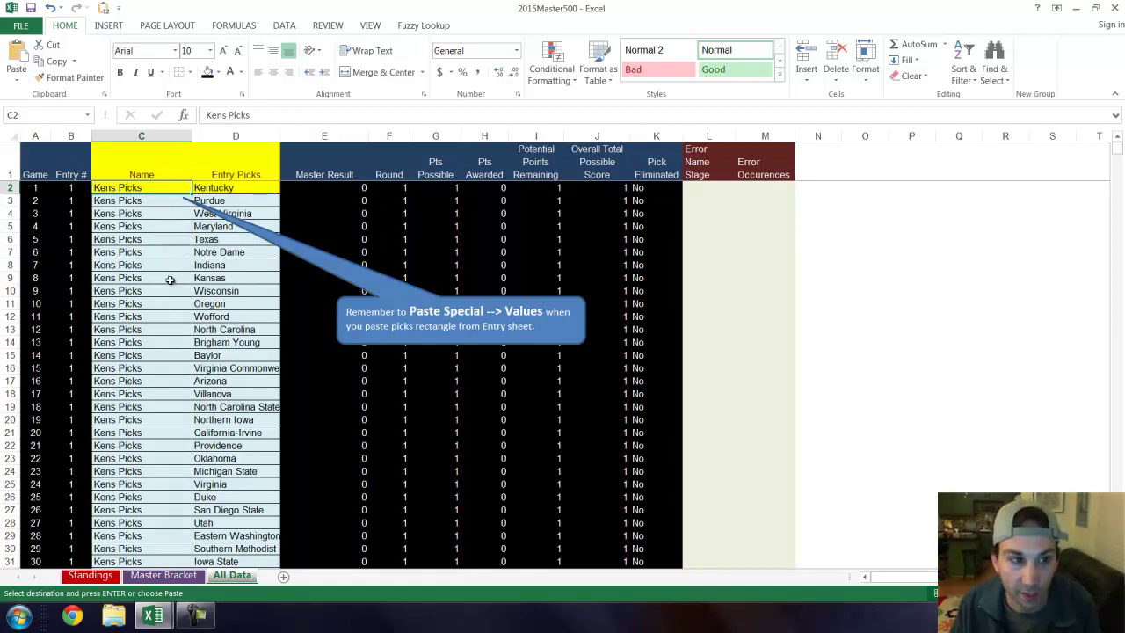
scroll(170, 282, "down", 17)
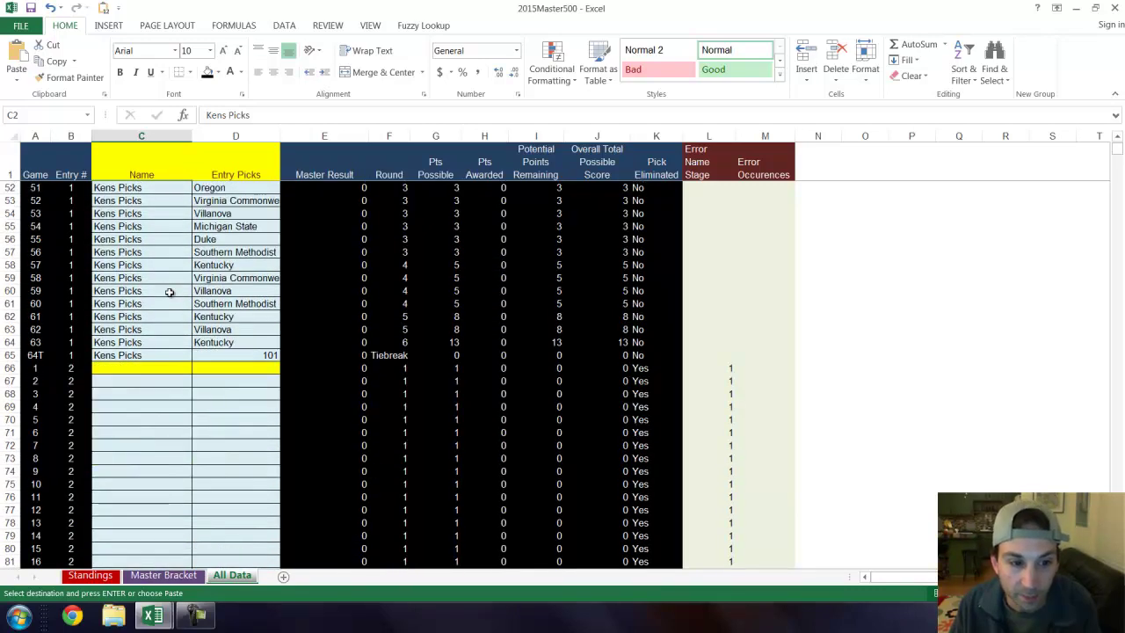
left_click(131, 368)
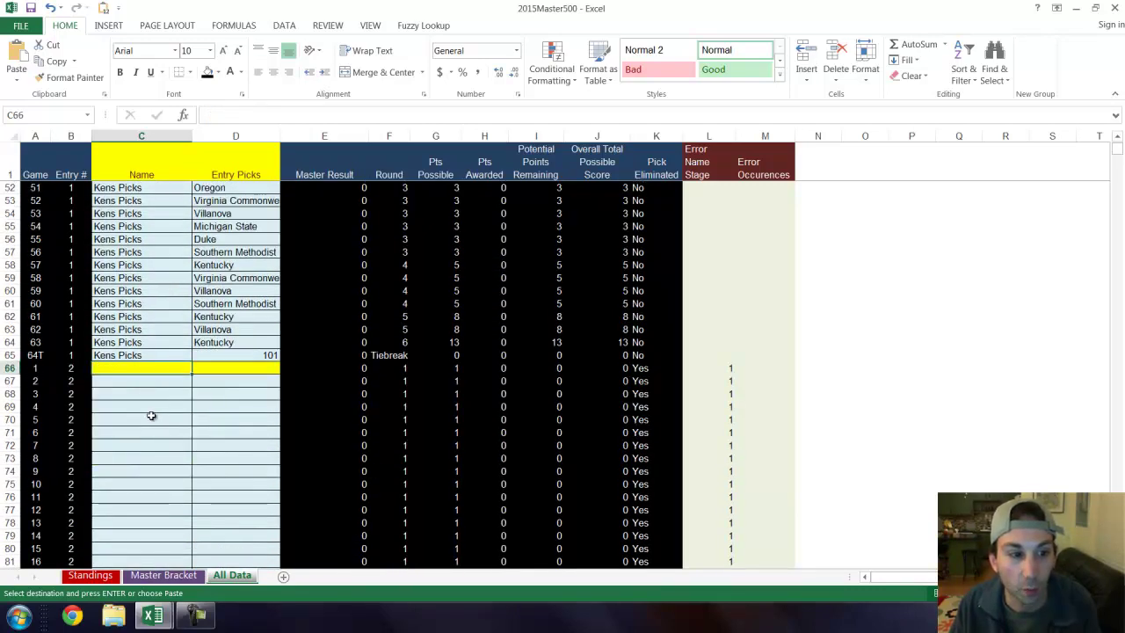
- Paste the copied picks as values only into All Data starting at C66
right_click(145, 368)
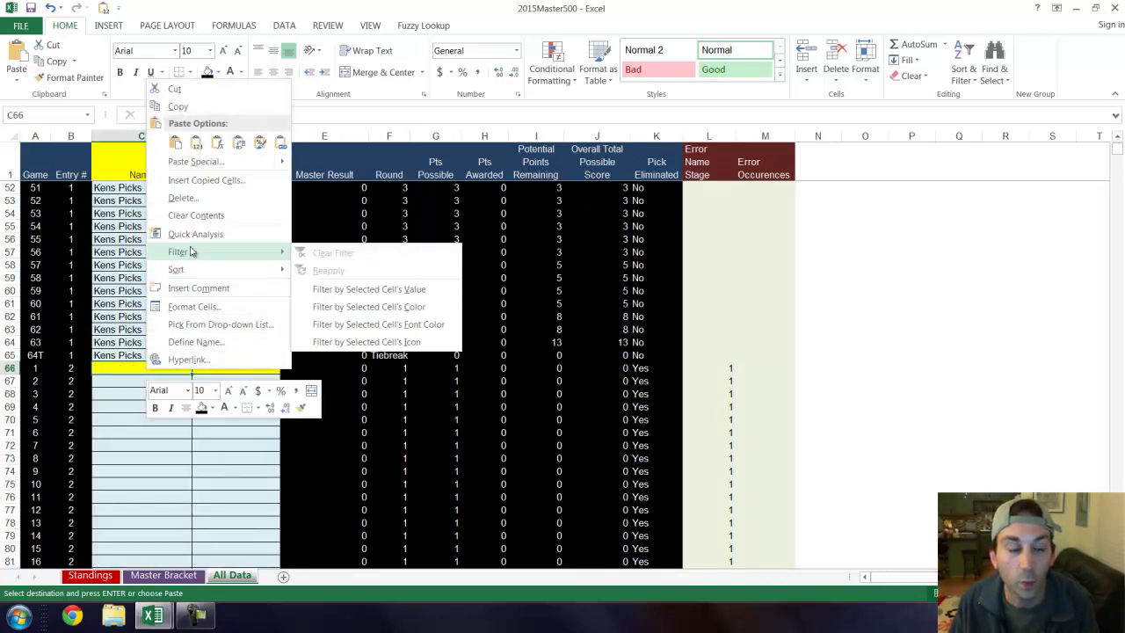
left_click(204, 164)
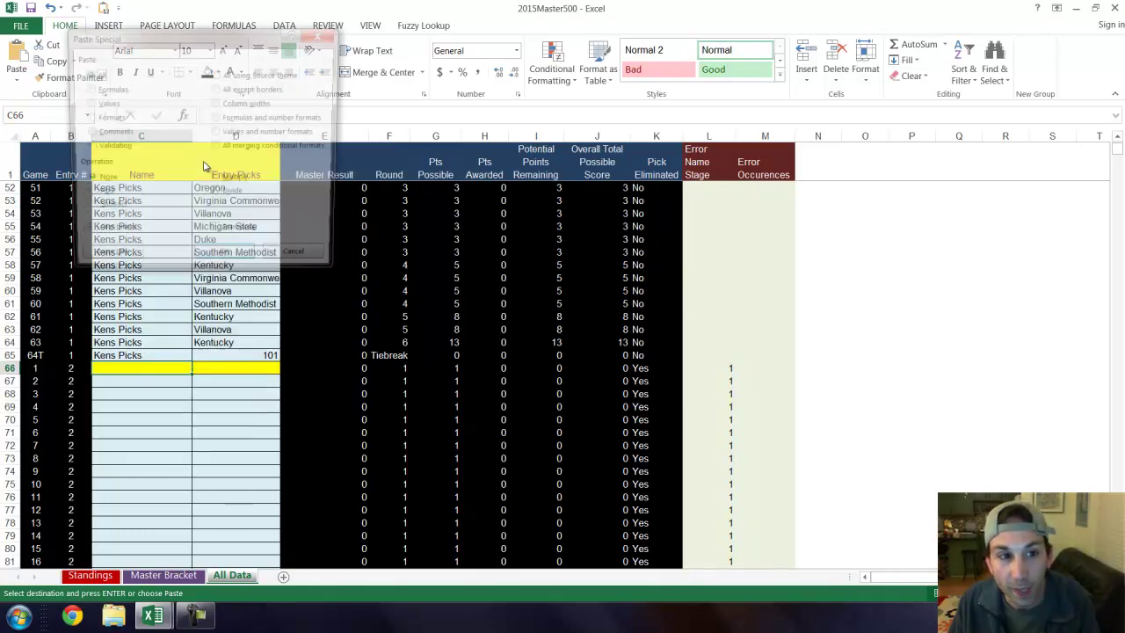
left_click(92, 106)
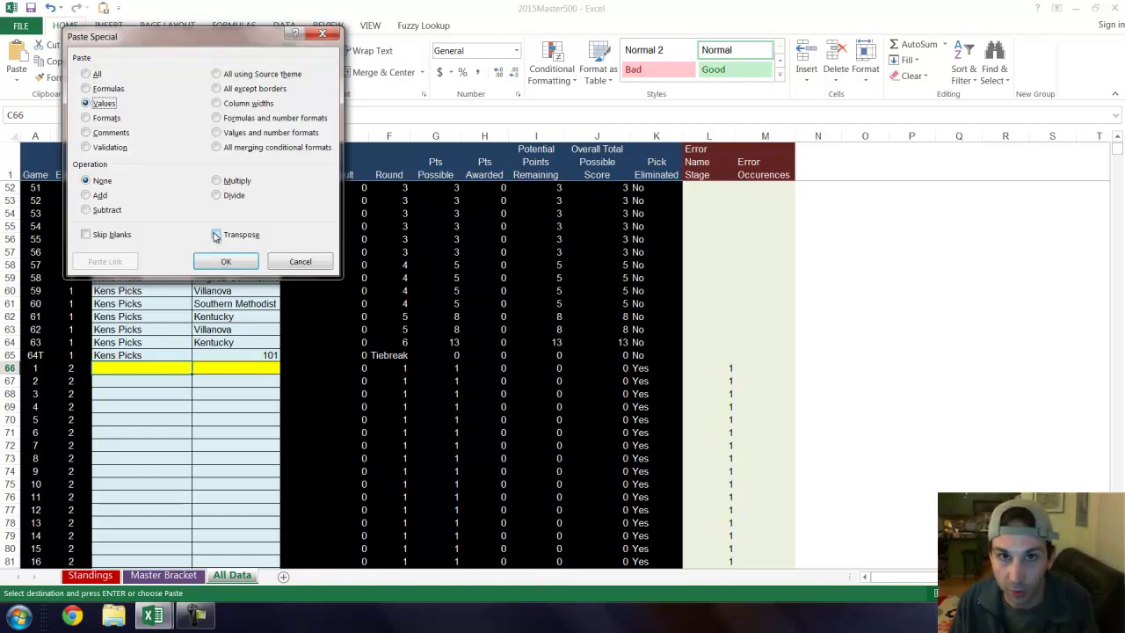
left_click(224, 262)
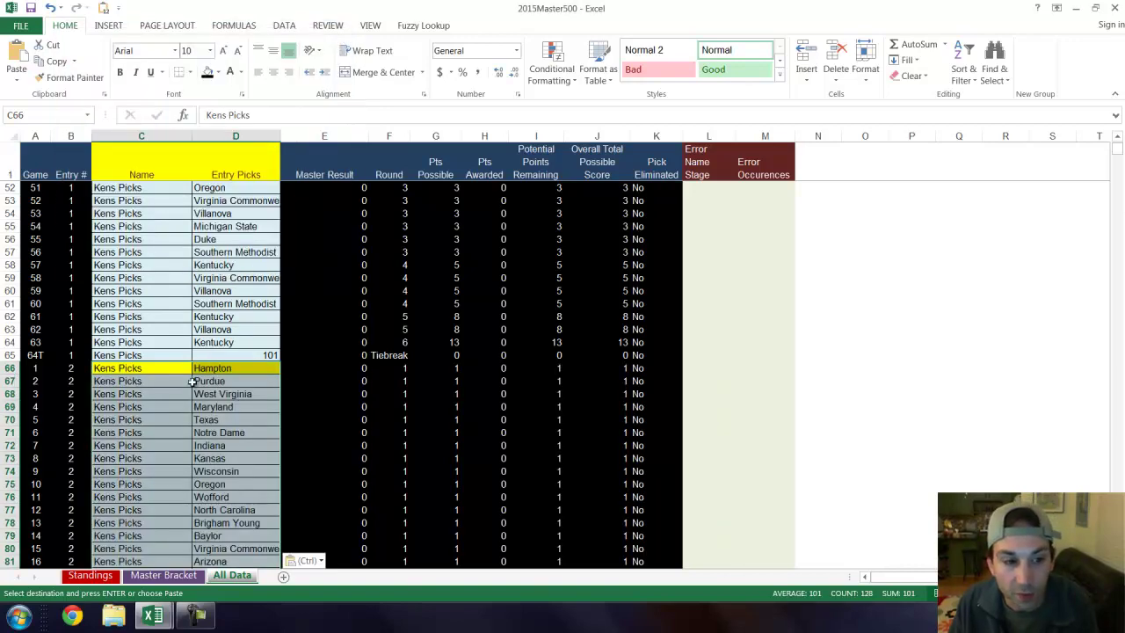
- Scroll through the pasted entry 2 rows, then select the Error Occurences column M
scroll(156, 368, "down", 3)
scroll(156, 269, "down", 18)
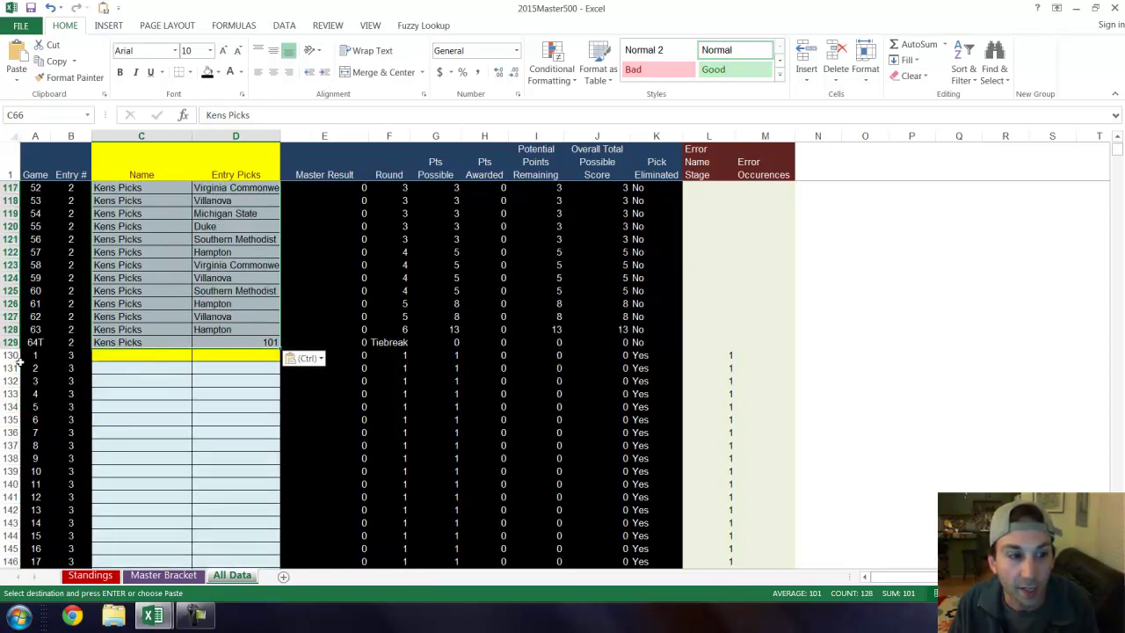
left_click(13, 357)
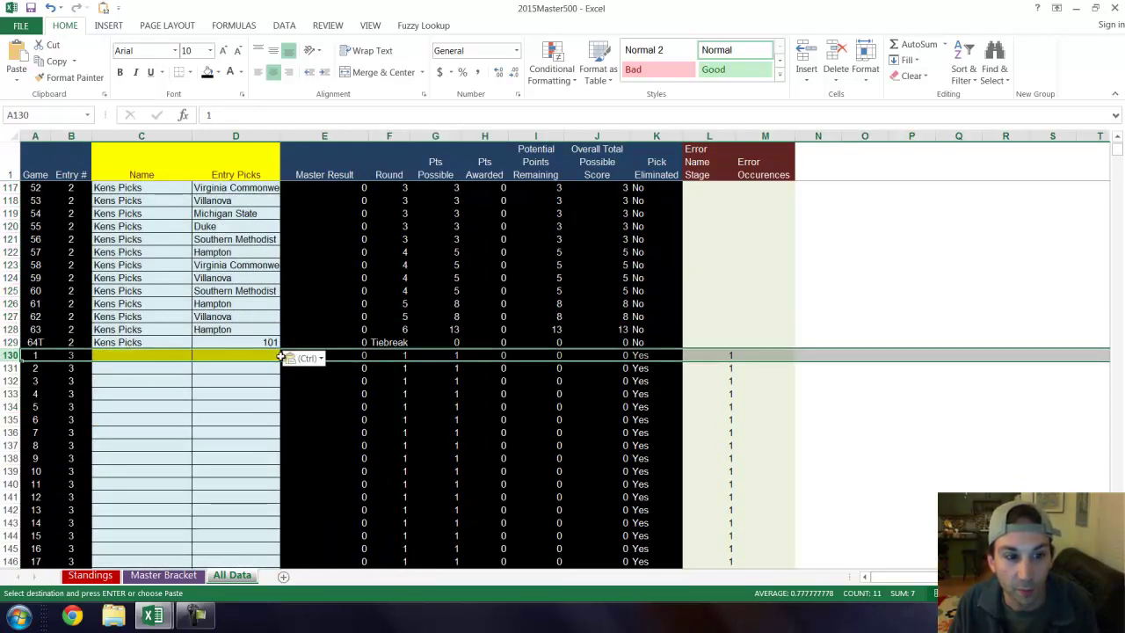
scroll(179, 372, "up", 3)
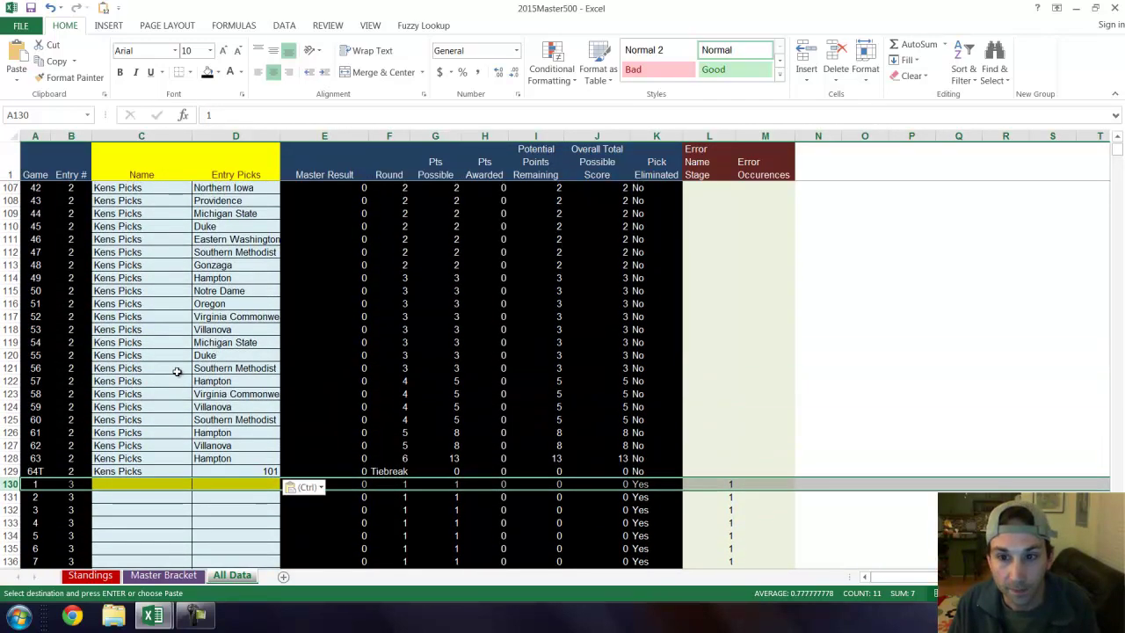
scroll(178, 372, "up", 13)
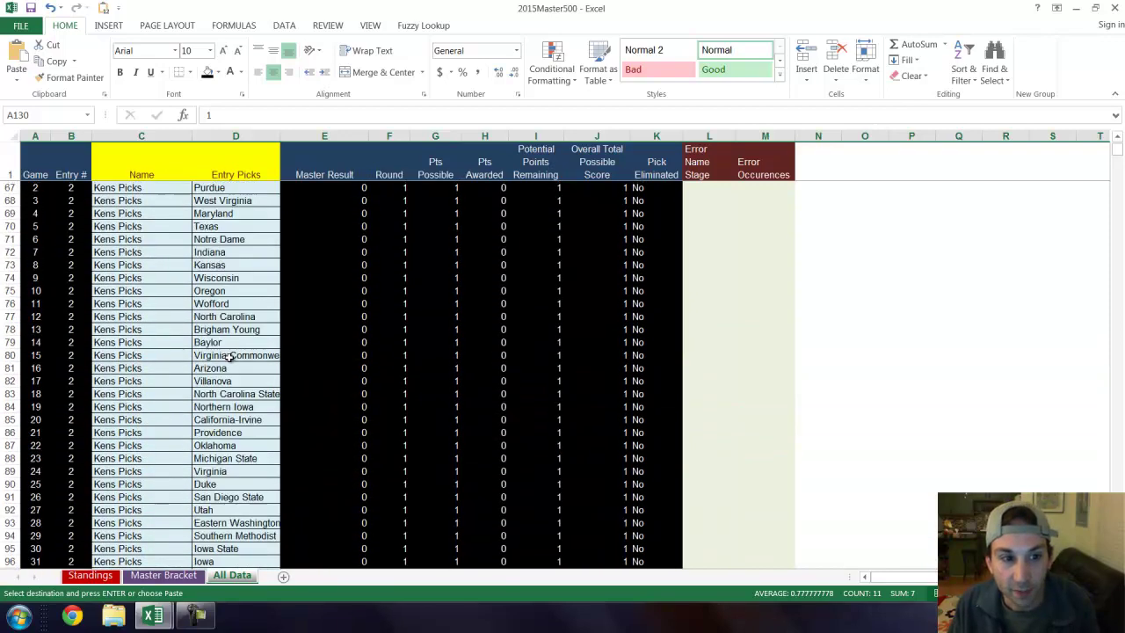
scroll(231, 355, "up", 5)
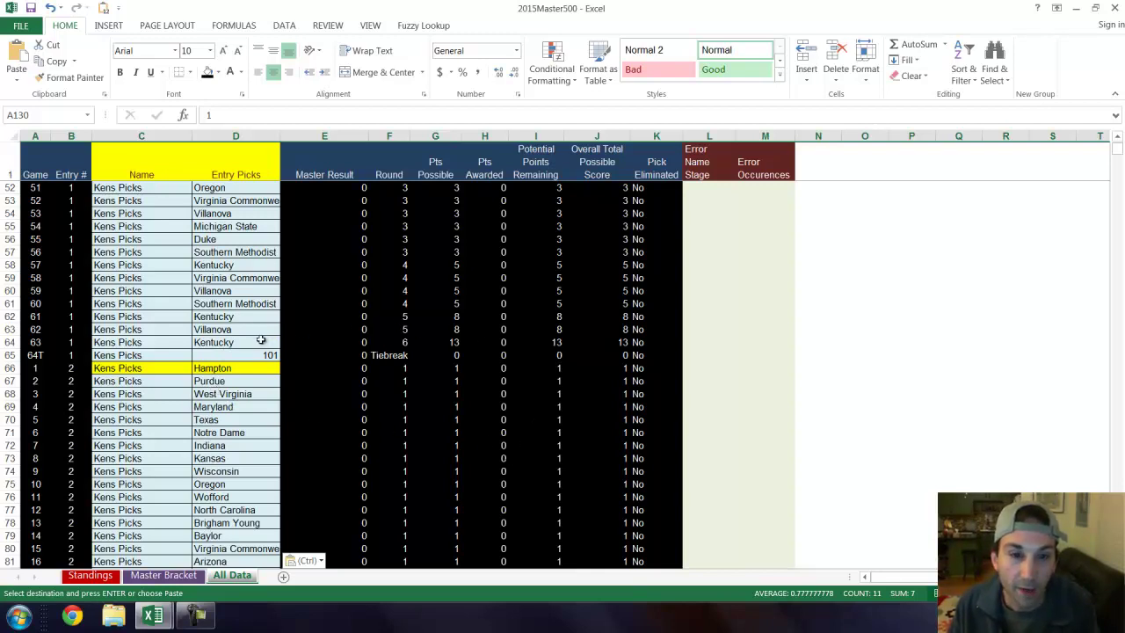
left_click(763, 136)
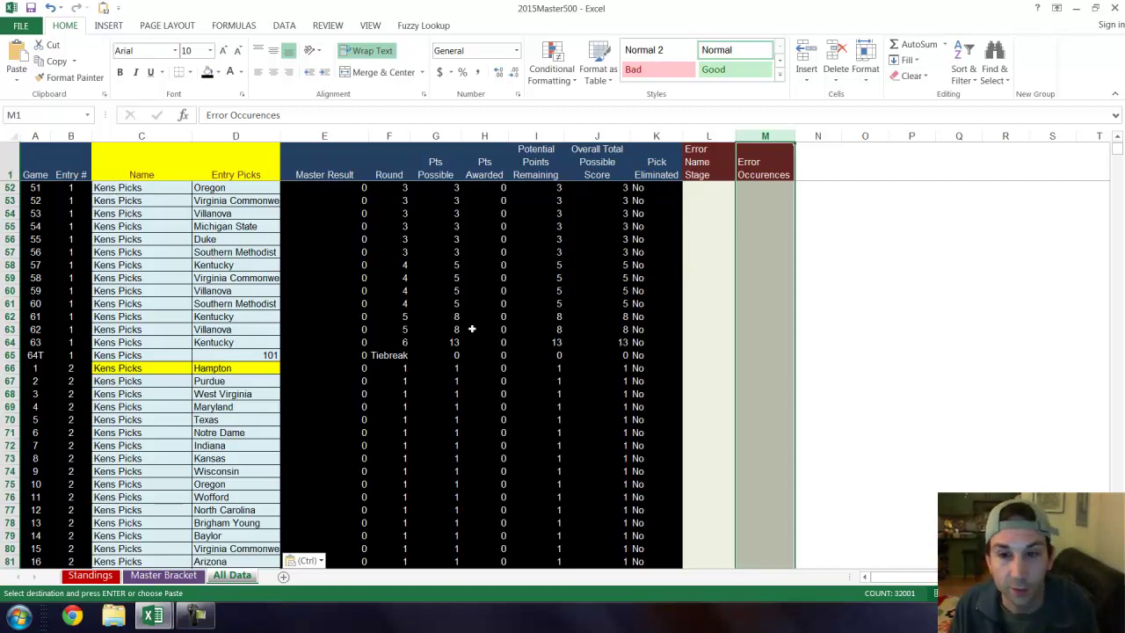
- Bring up 2015Bracket and scroll to the top of the filled-in 2015 Blank Entry sheet
mouse_move(153, 615)
left_click(117, 500)
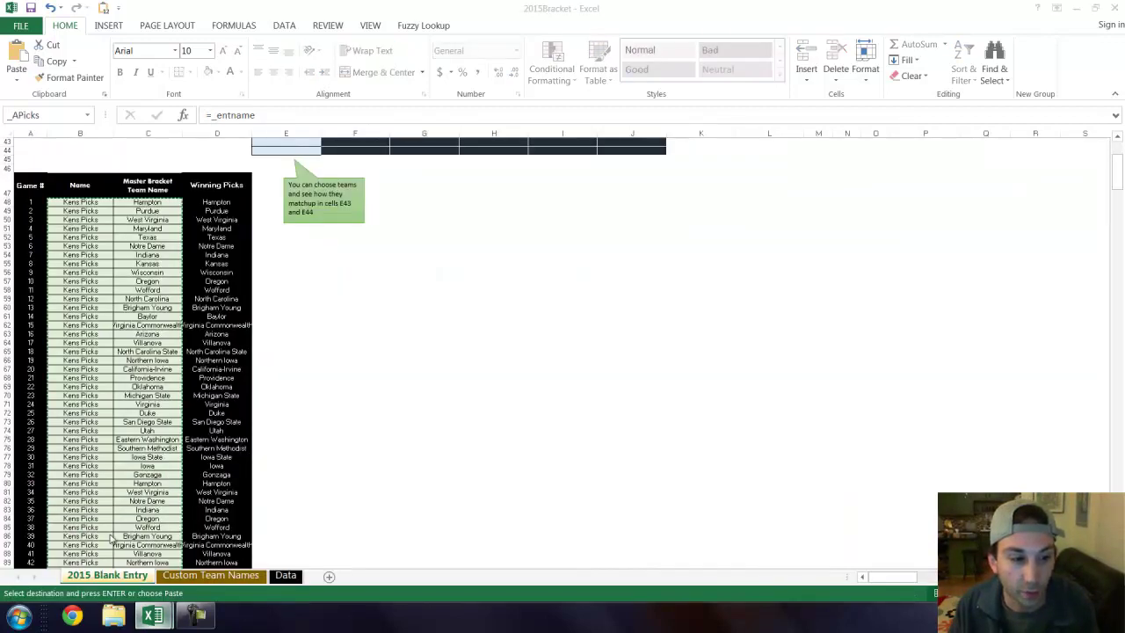
scroll(79, 211, "up", 12)
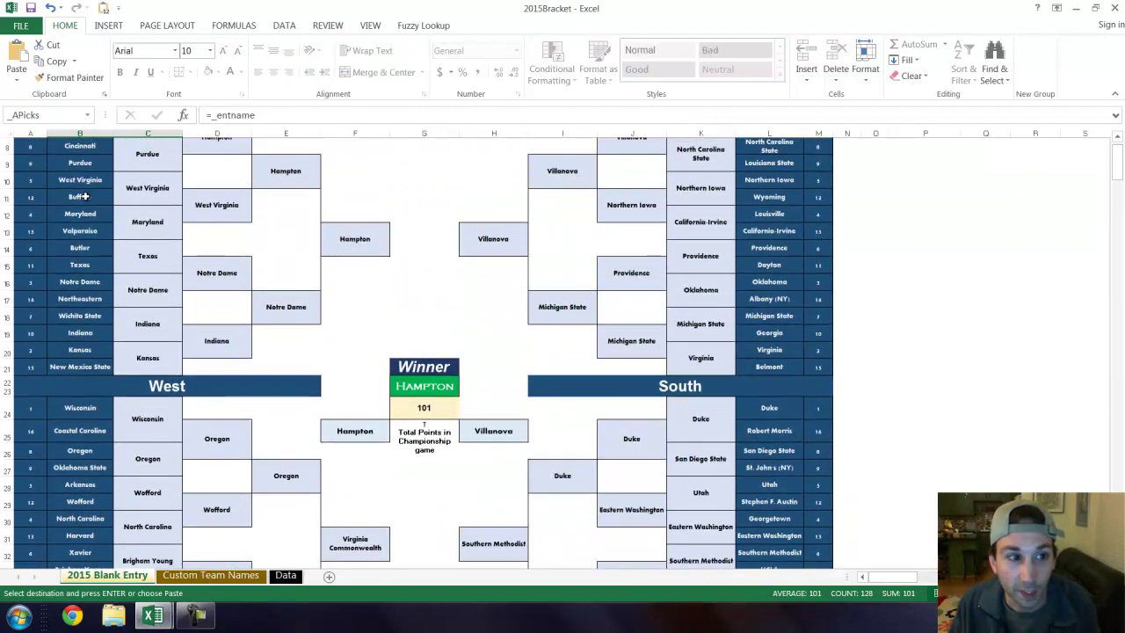
scroll(79, 211, "up", 3)
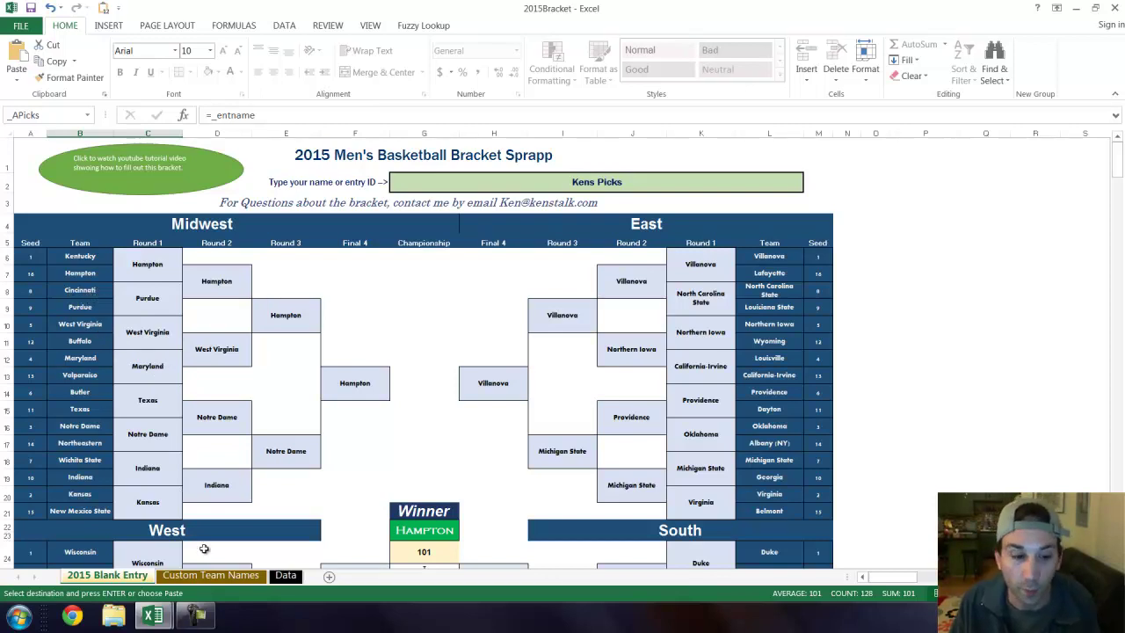
- Back in 2015Master500, cut the Paste Special reminder callout off the All Data sheet
left_click(149, 620)
left_click(253, 536)
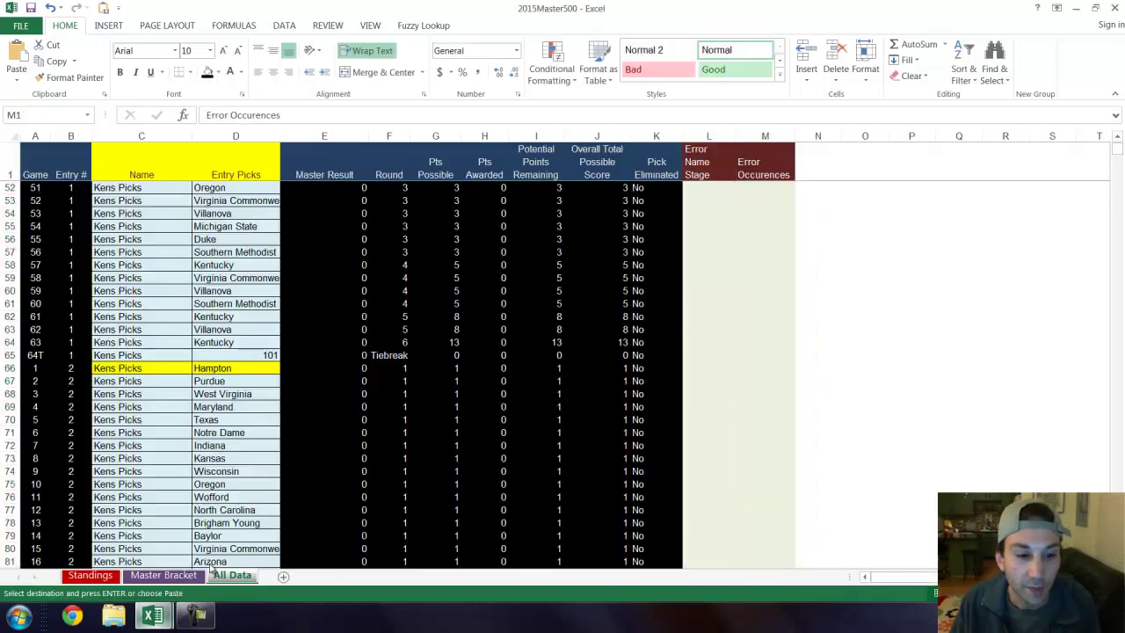
scroll(430, 403, "up", 5)
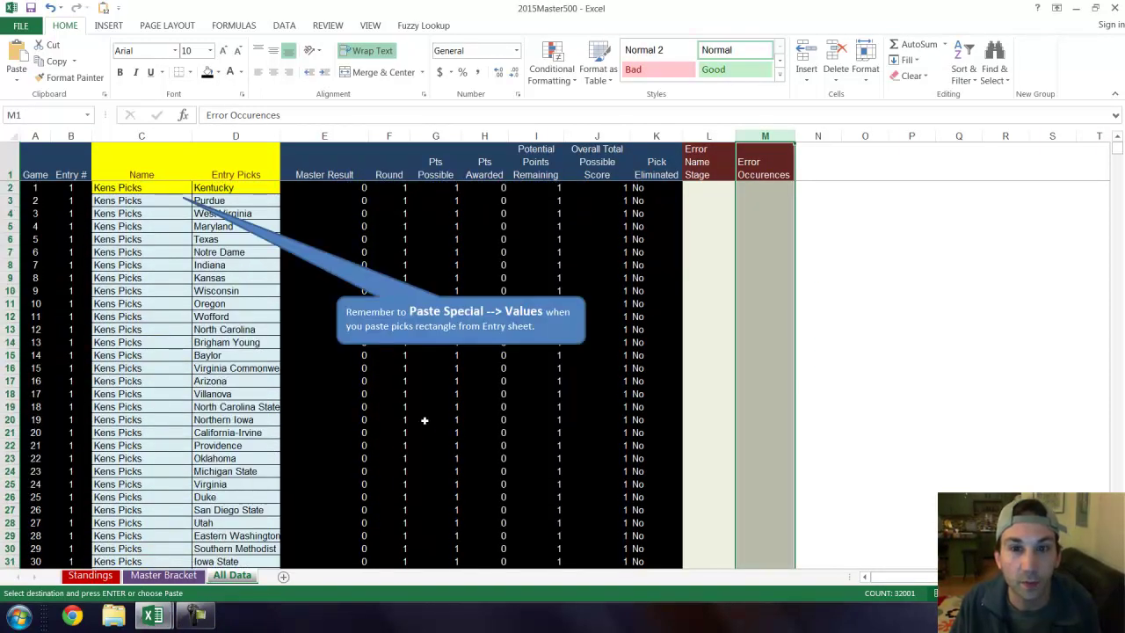
mouse_move(484, 303)
left_mouse_down()
mouse_move(530, 298)
mouse_move(954, 365)
mouse_move(1122, 448)
mouse_move(989, 369)
mouse_move(466, 316)
mouse_move(484, 328)
left_mouse_up()
right_click(487, 318)
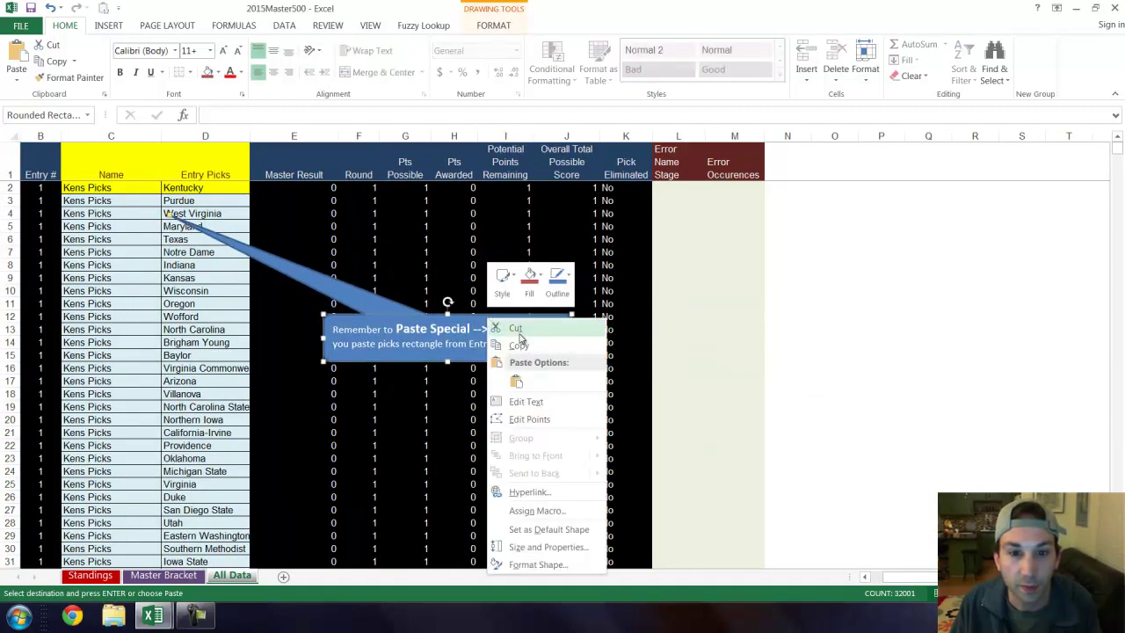
left_click(522, 334)
- Change the D3 pick from Purdue to Purduely and check that M3 flags 1 error
left_click(169, 293)
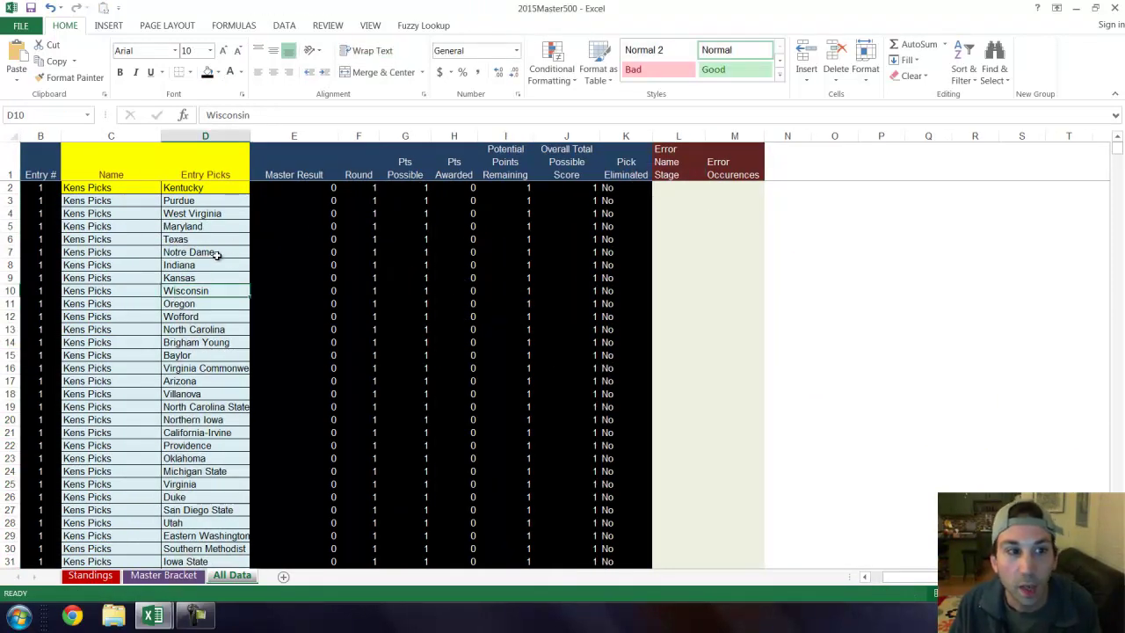
left_click(184, 238)
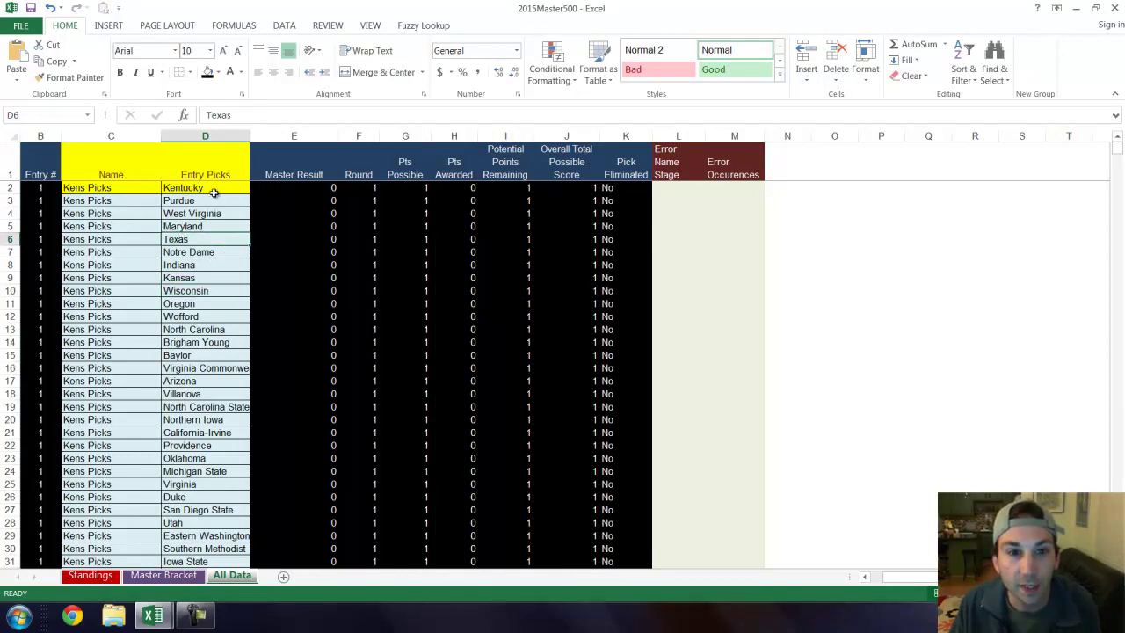
left_click(212, 201)
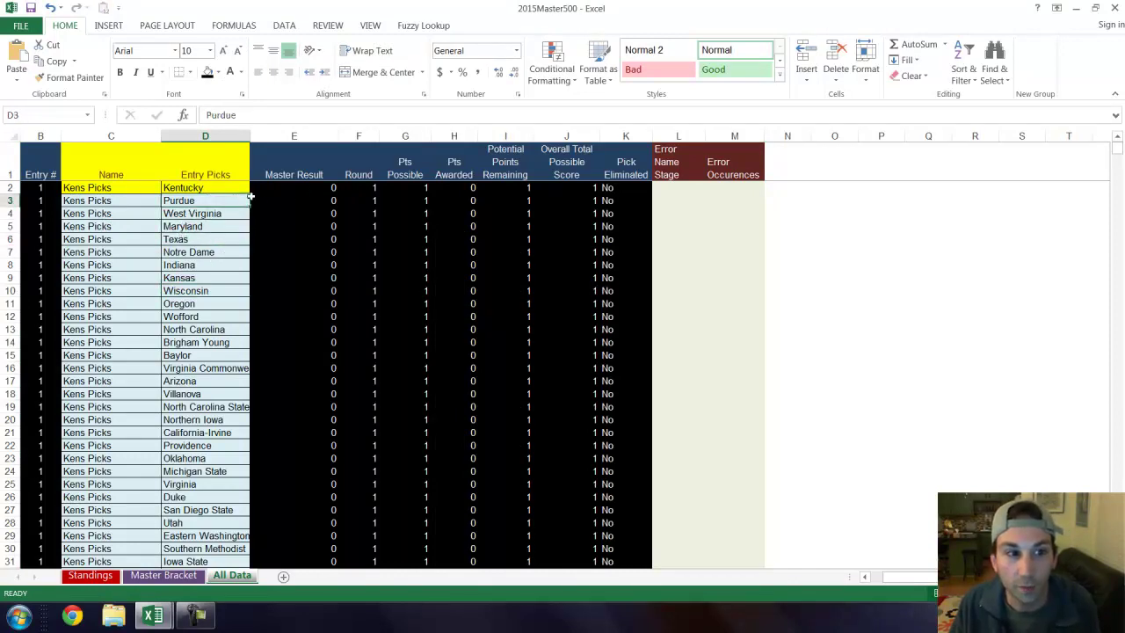
left_click(257, 120)
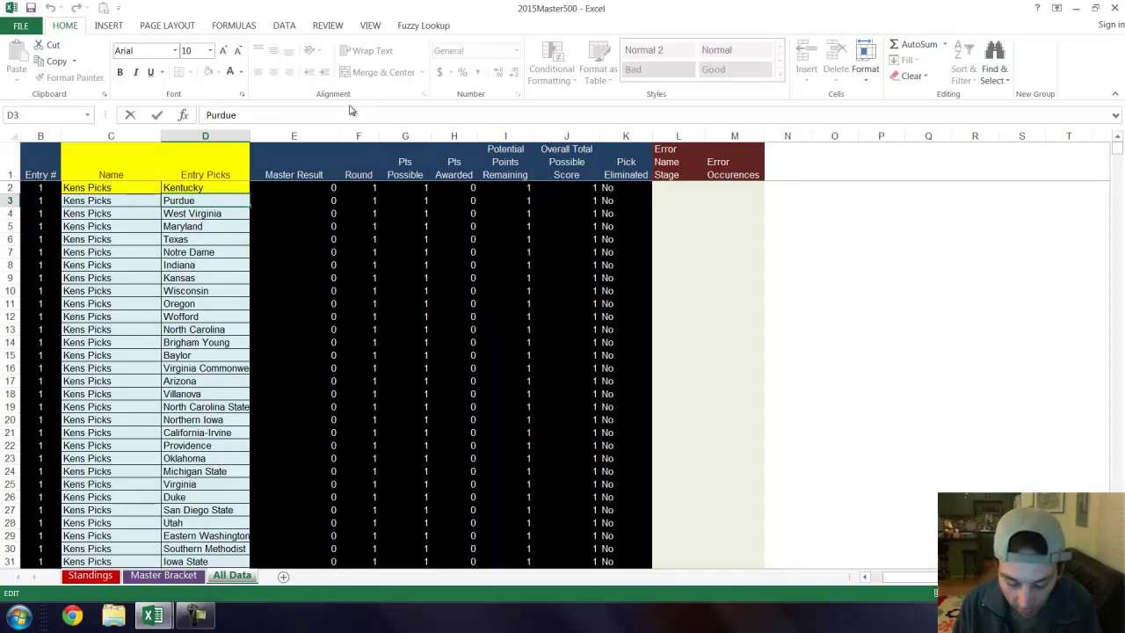
type("ly")
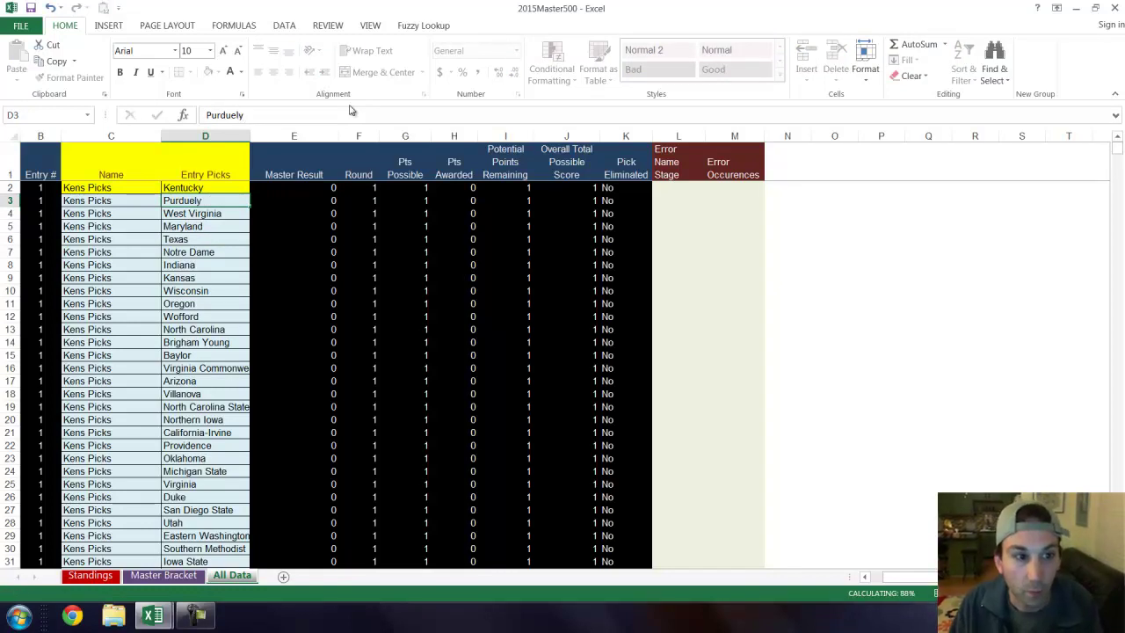
key("Return")
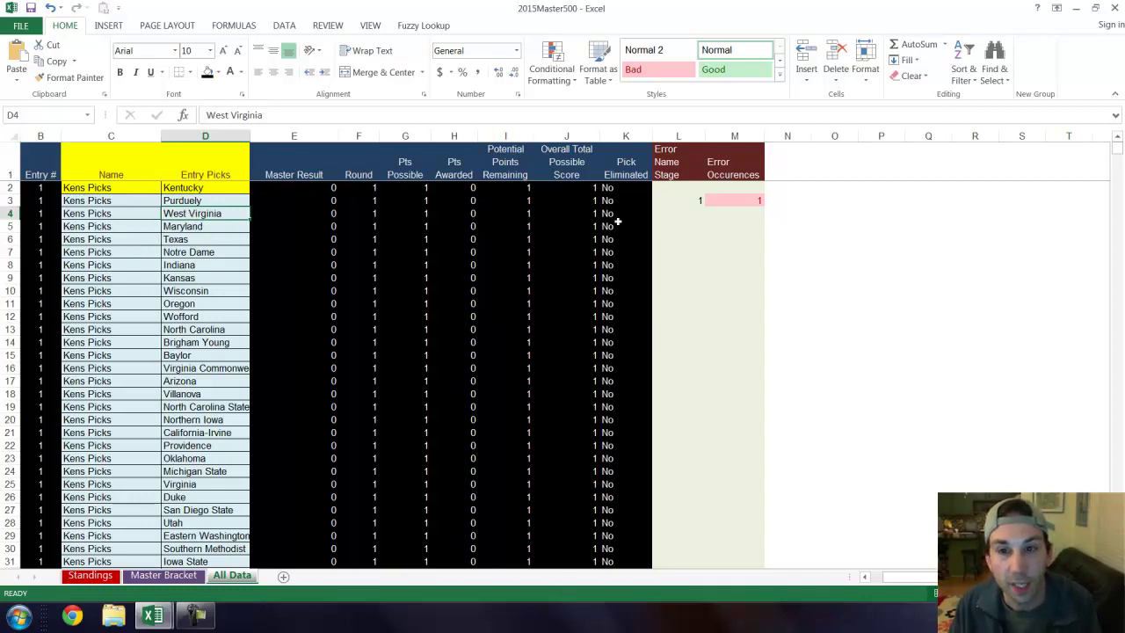
left_click(735, 136)
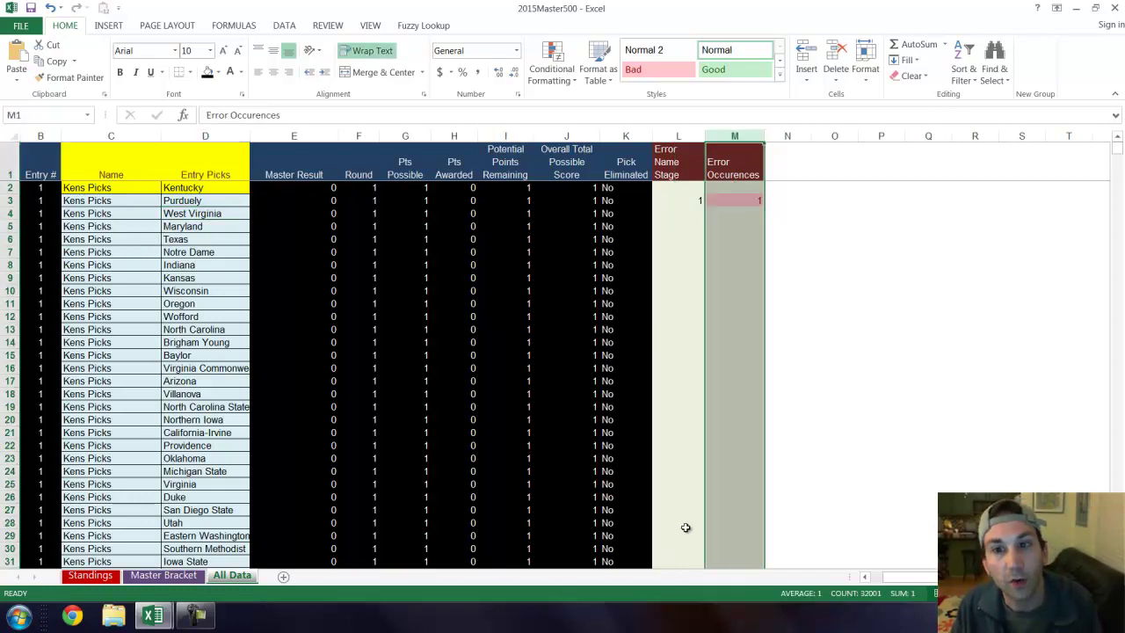
left_click(733, 202)
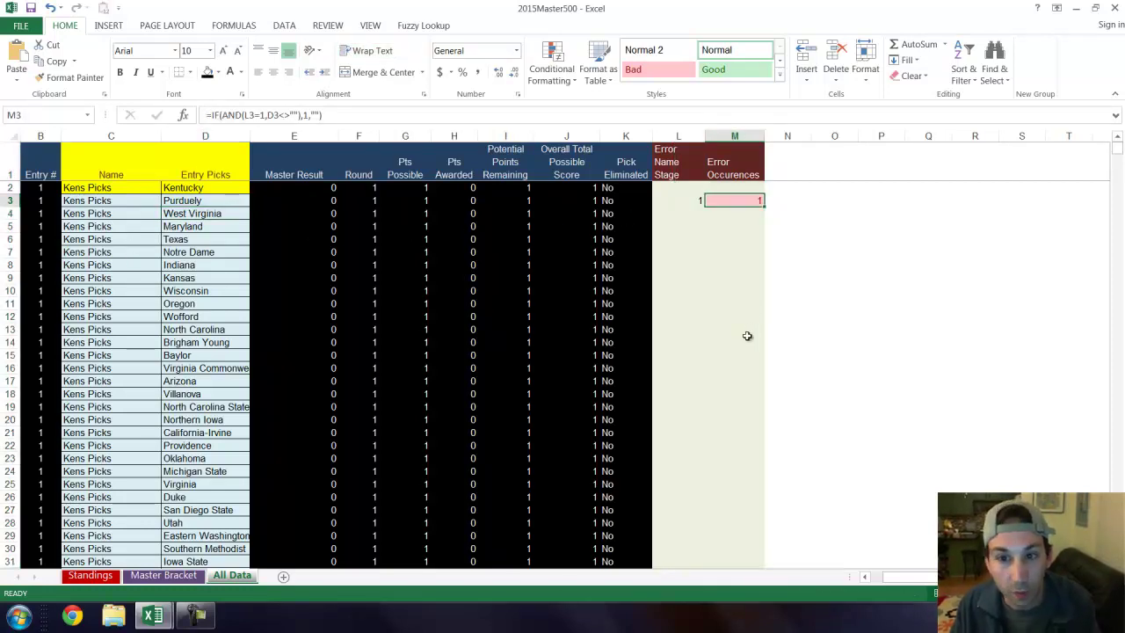
left_click(231, 203)
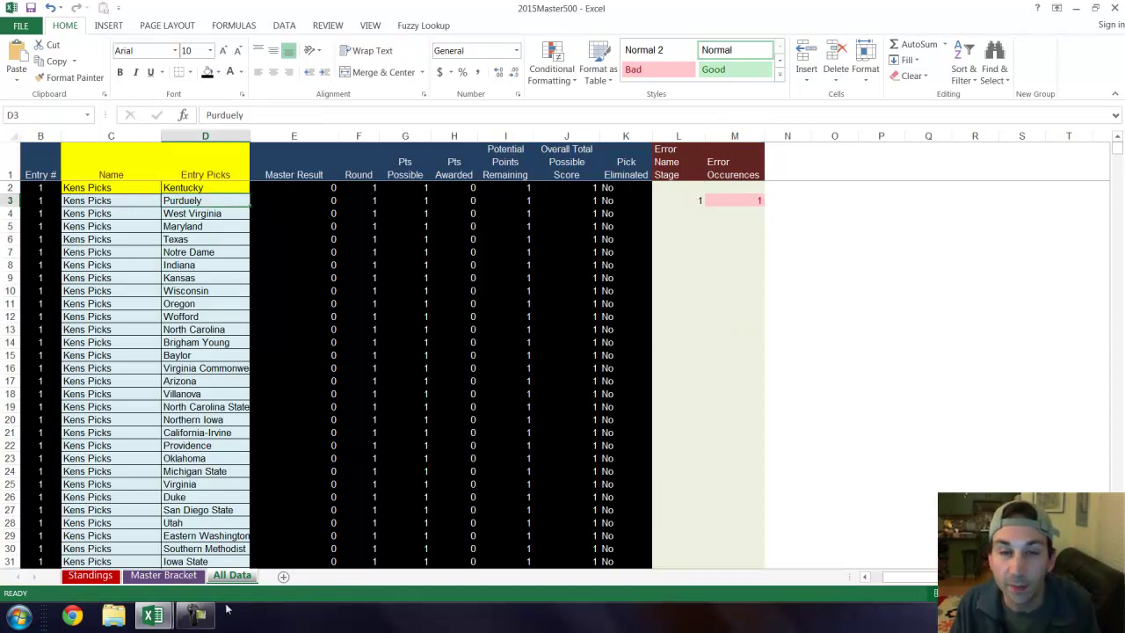
- Scroll through the Master Bracket sheet
left_click(163, 575)
scroll(80, 510, "down", 10)
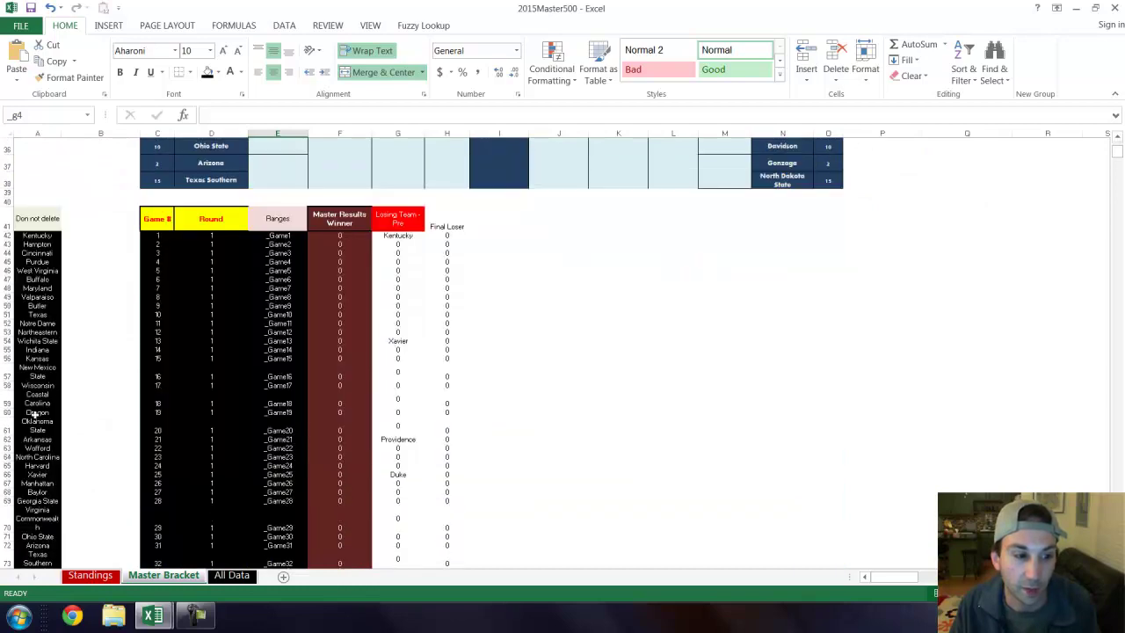
scroll(50, 382, "up", 7)
scroll(37, 453, "down", 4)
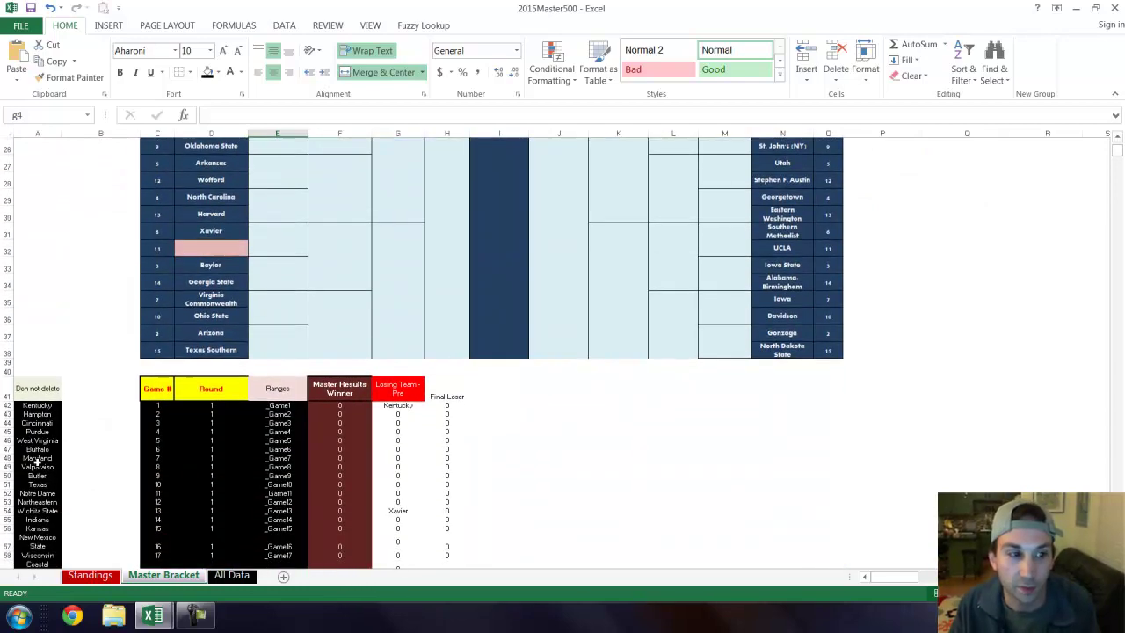
scroll(50, 432, "up", 8)
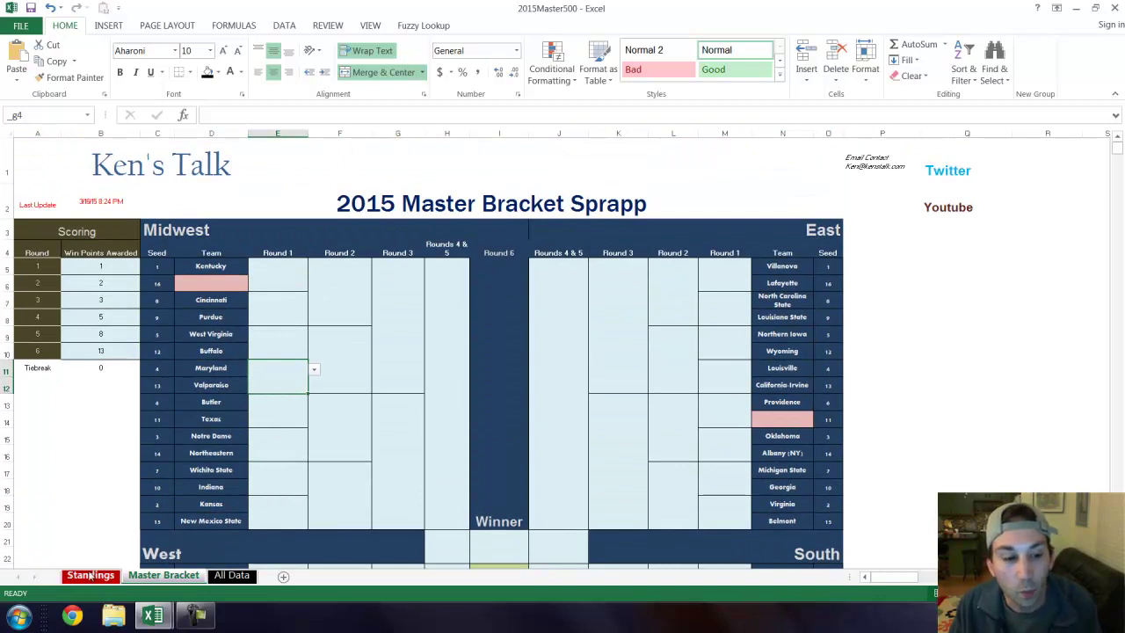
- On Standings, inspect the E1 check =SUM('All Data'!M:M) reporting 1 name error
left_click(91, 575)
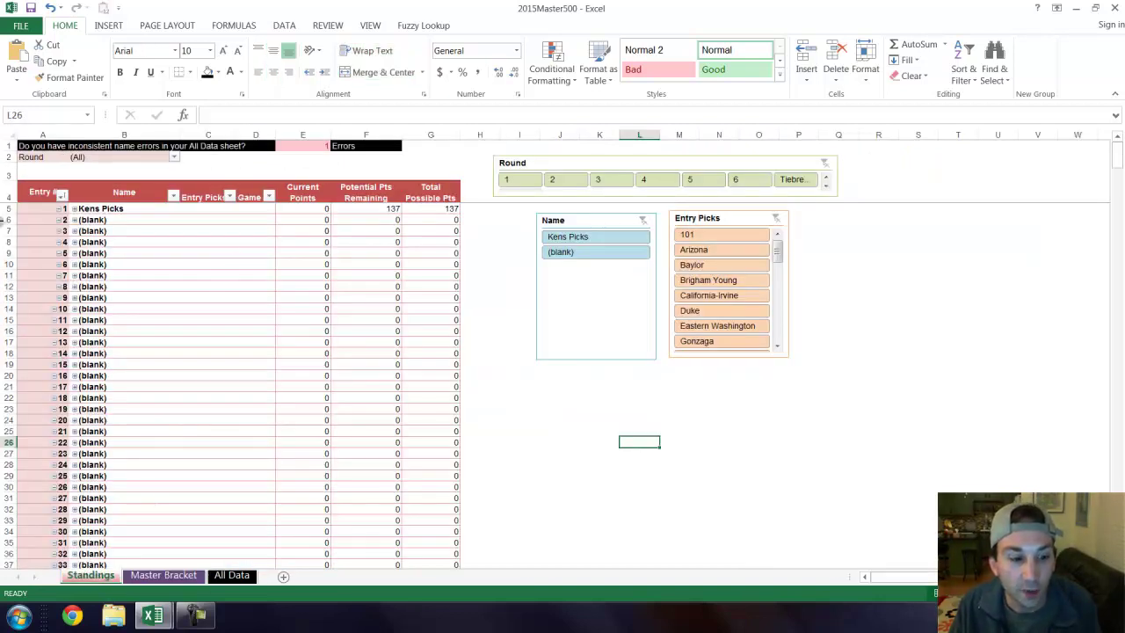
left_click(8, 145)
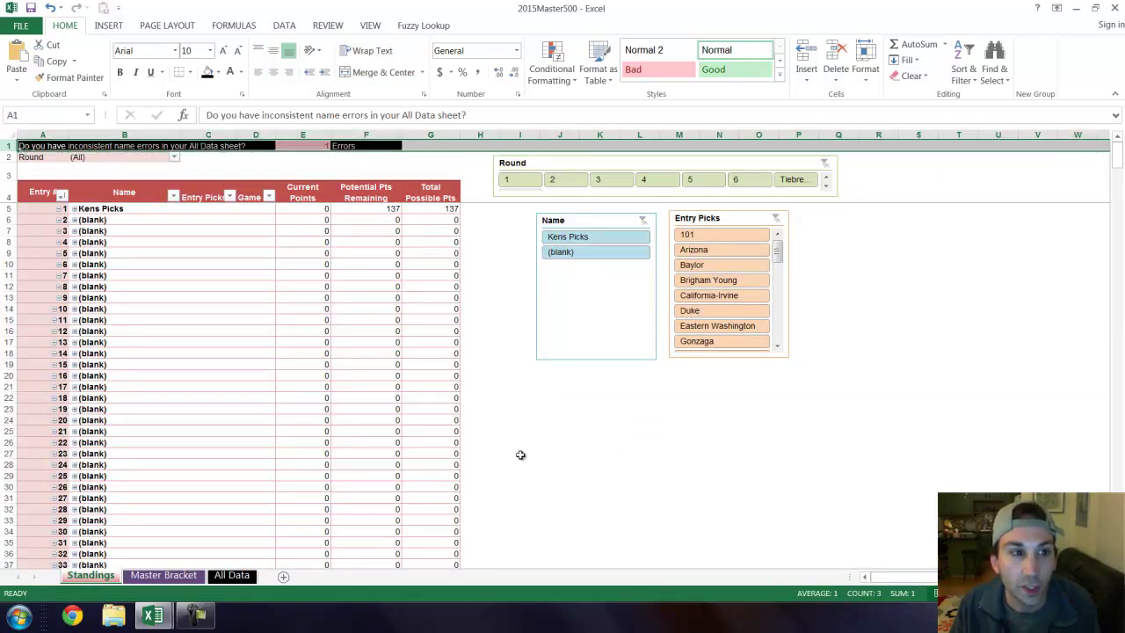
scroll(517, 463, "up", 3)
left_click(317, 195)
left_click(263, 157)
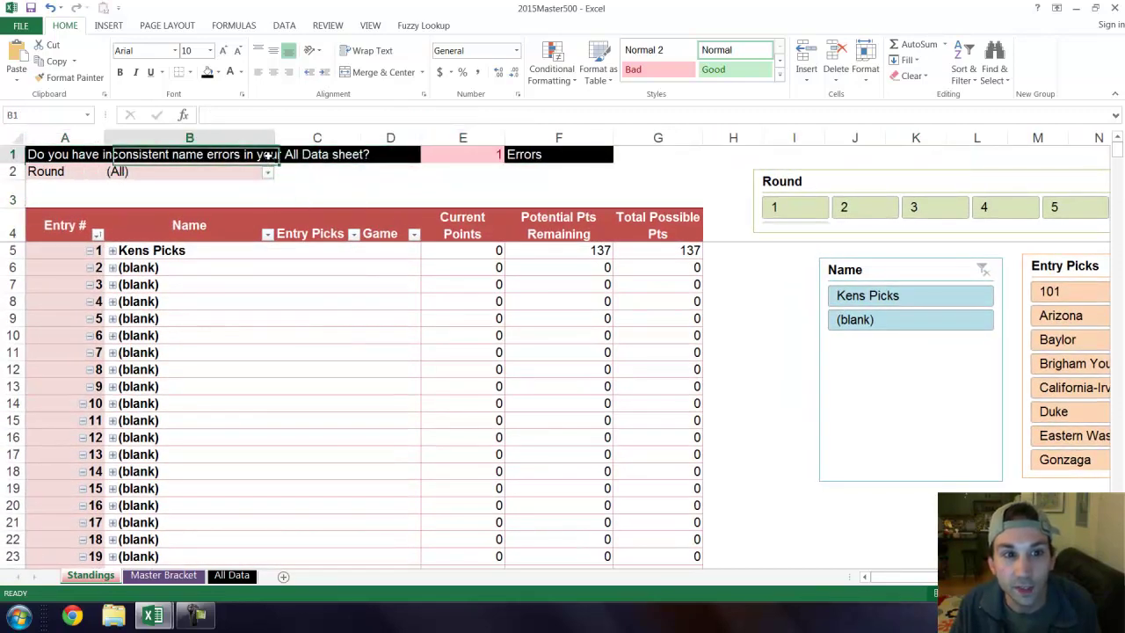
left_click(447, 156)
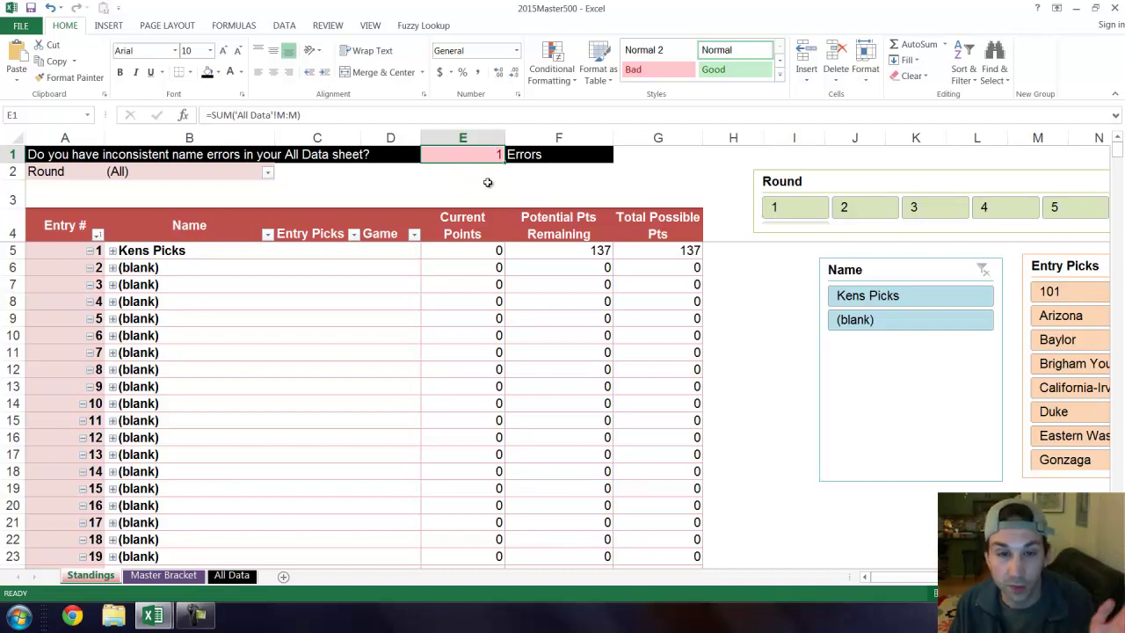
- On All Data, edit D3 from Purduely back to Purdue
left_click(232, 574)
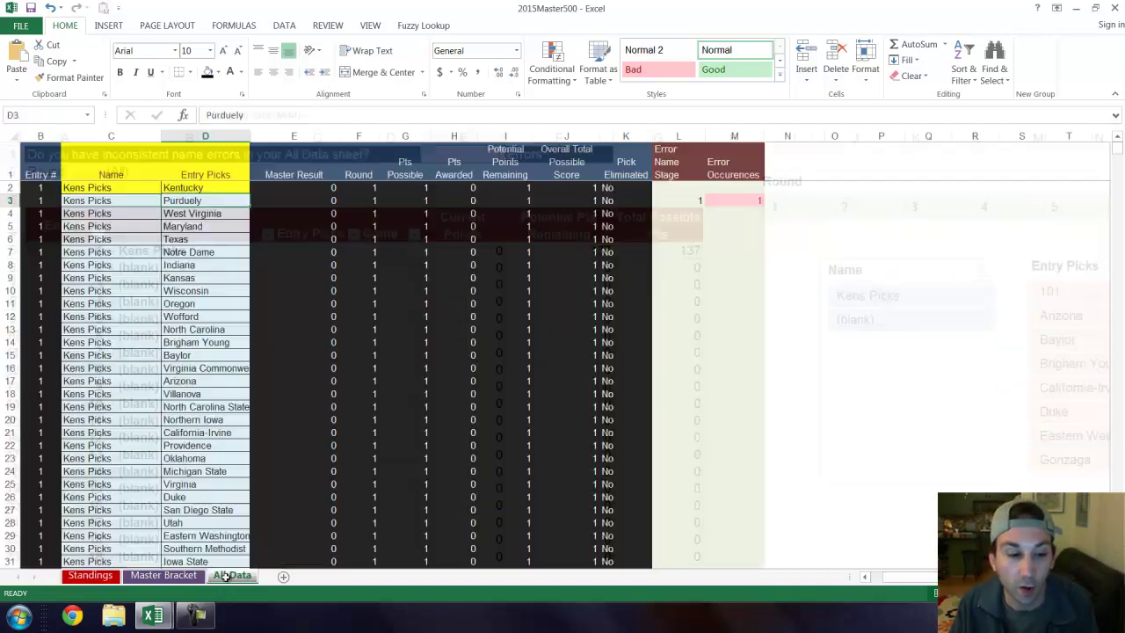
left_click(747, 134)
scroll(753, 389, "down", 17)
scroll(740, 442, "up", 17)
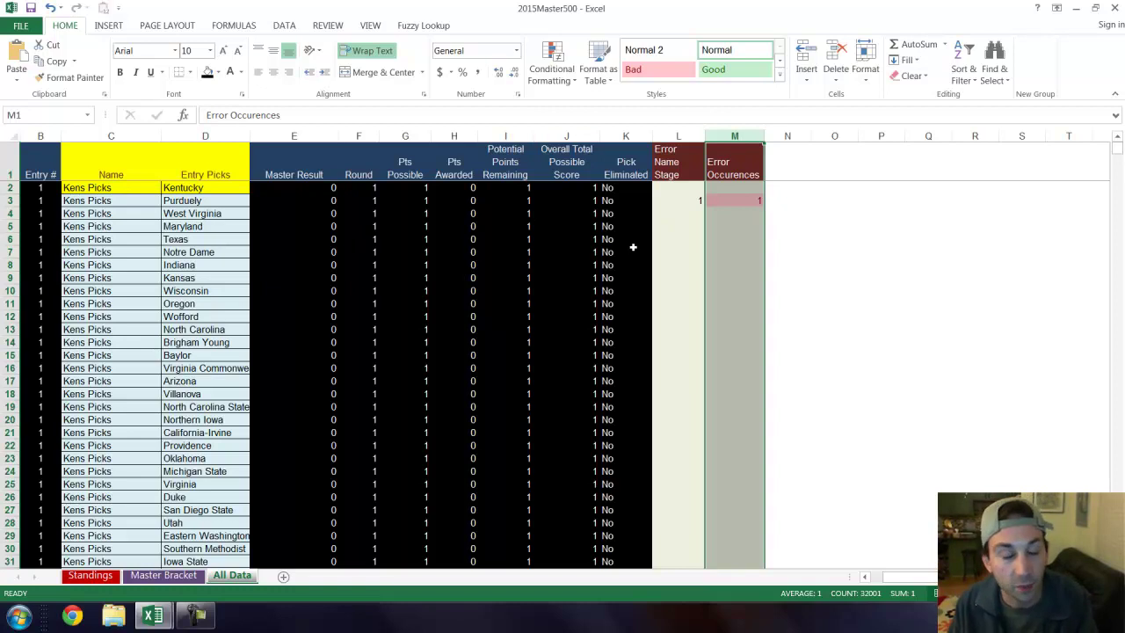
left_click(218, 204)
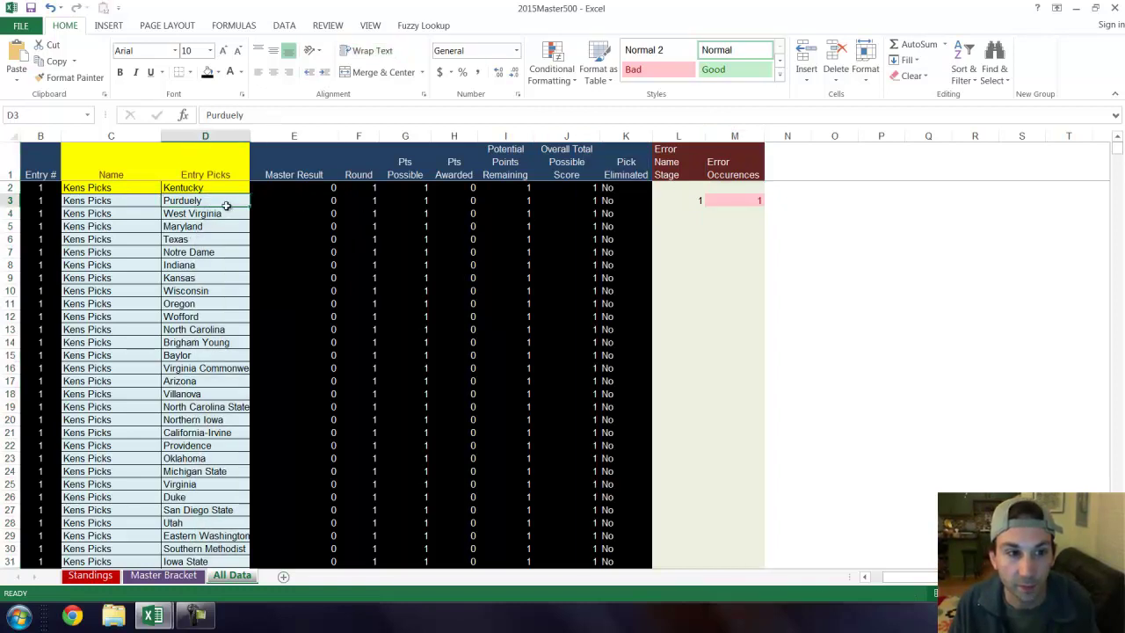
left_click(257, 114)
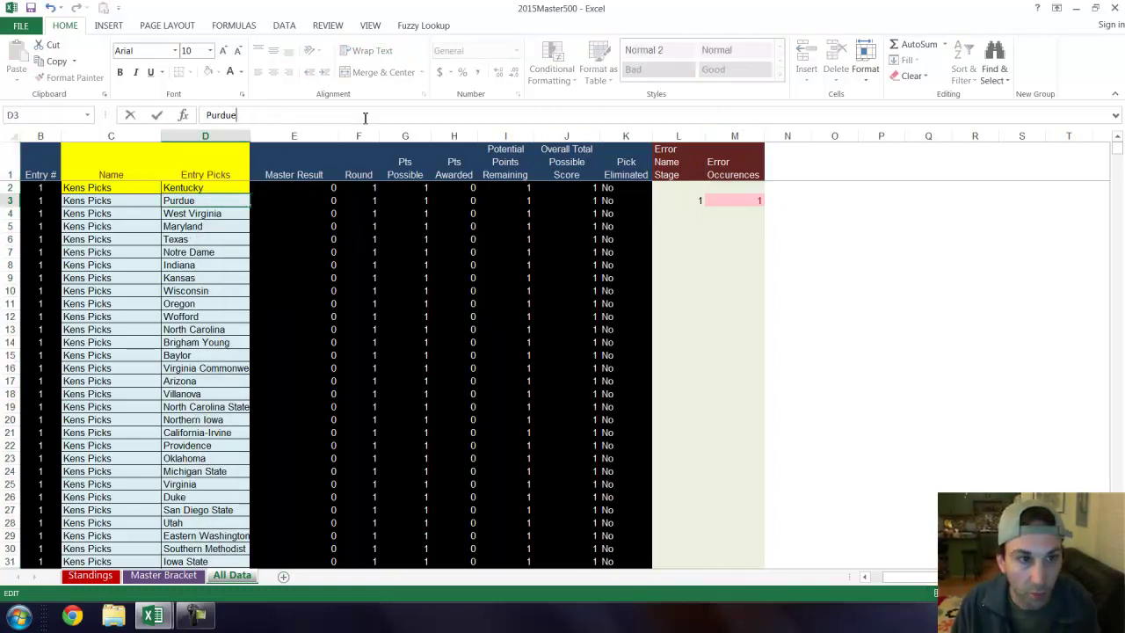
key("Return")
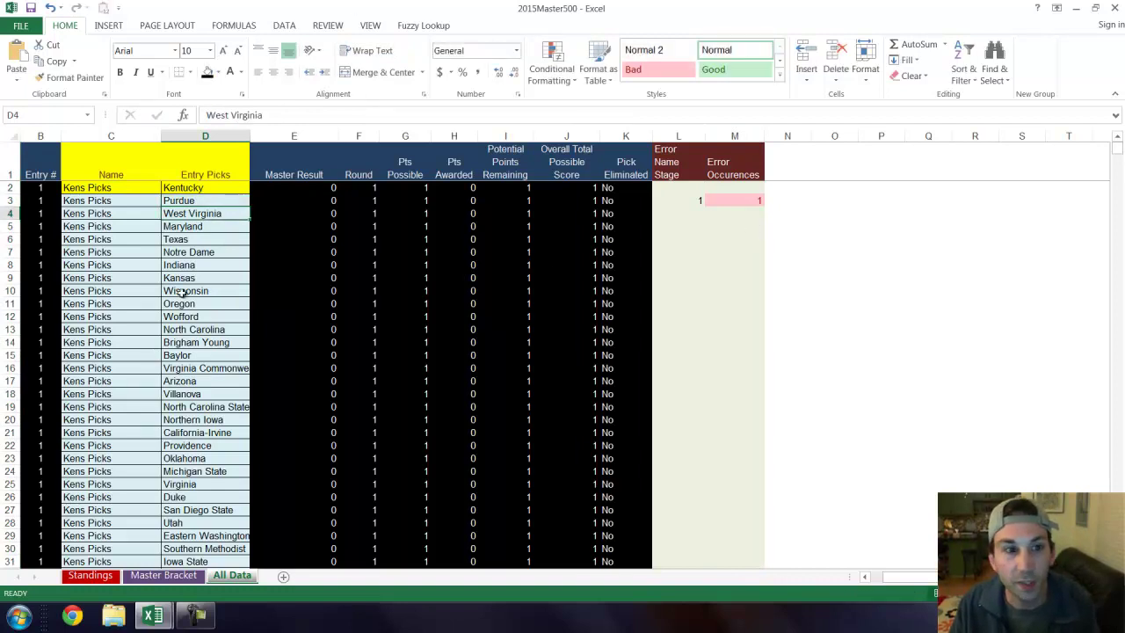
- Delete the trailing space after Purdue in D3 and confirm no error flags remain
left_click(204, 198)
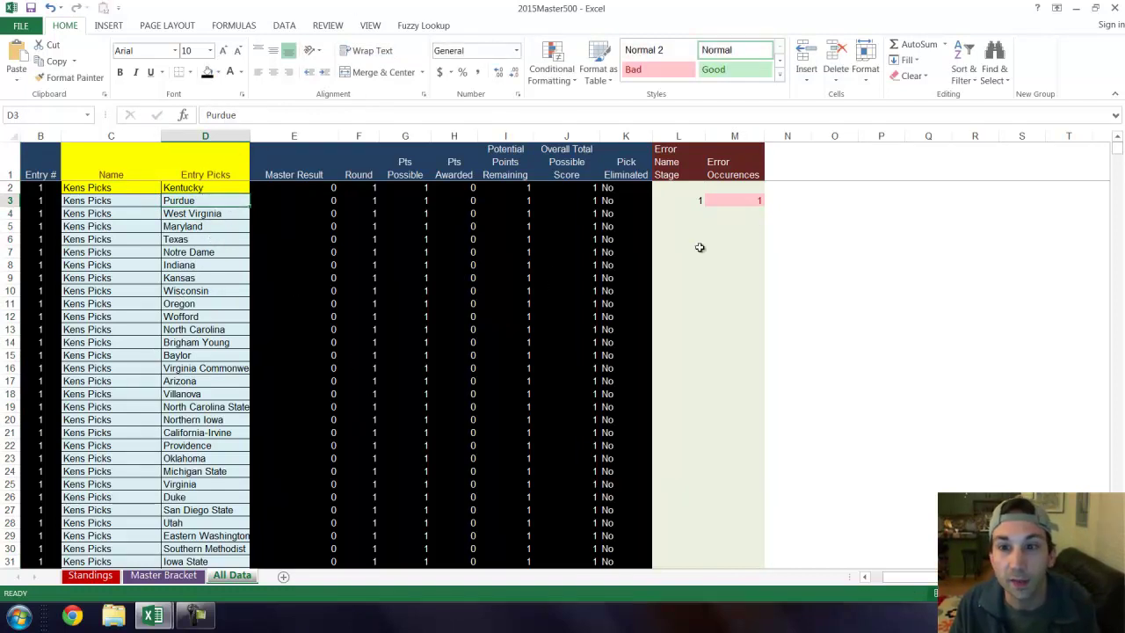
left_click(250, 114)
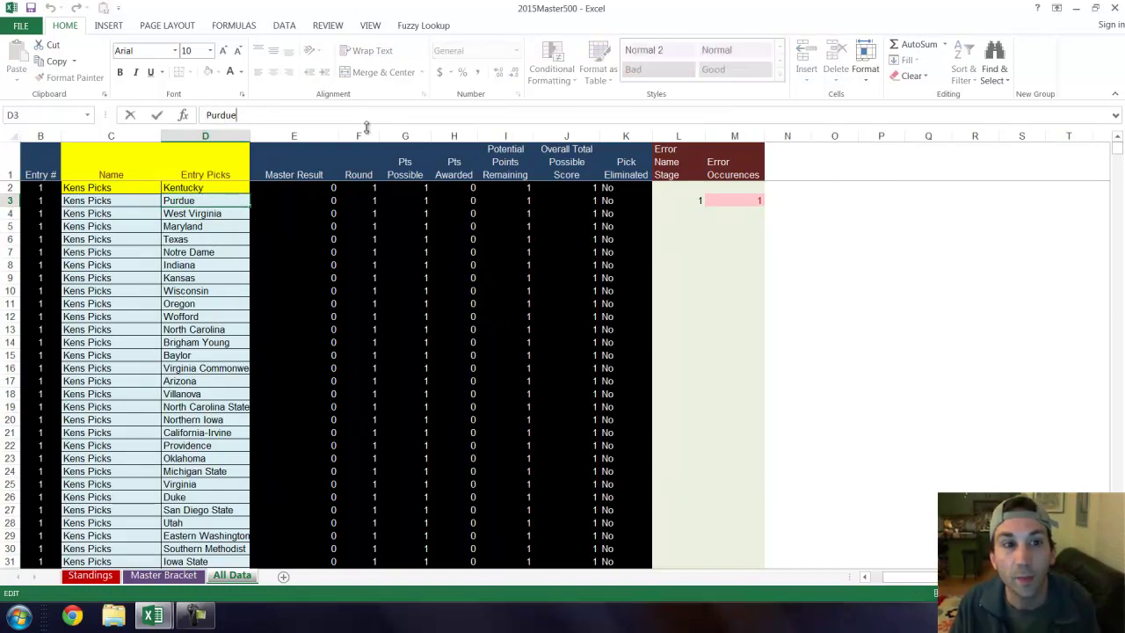
key("BackSpace")
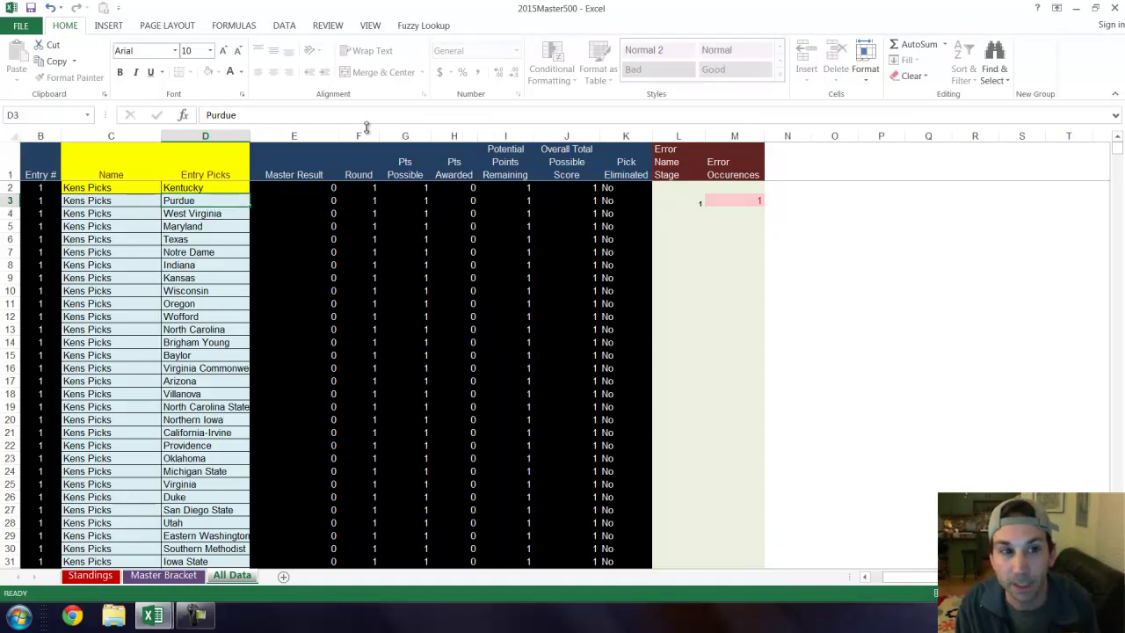
key("Return")
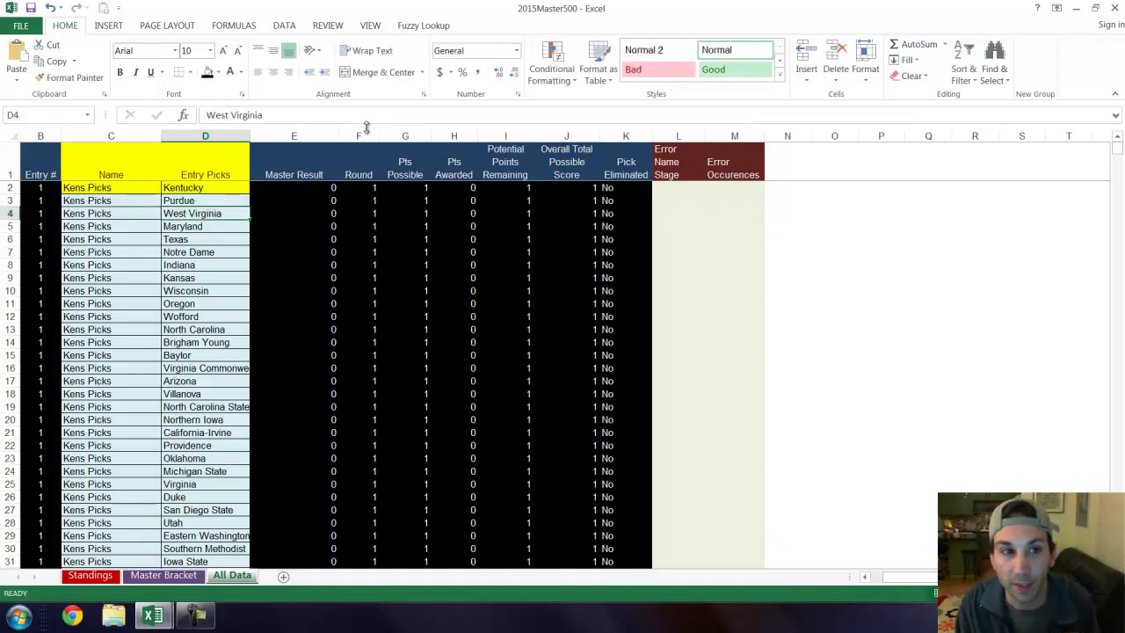
left_click(734, 128)
left_click(253, 318)
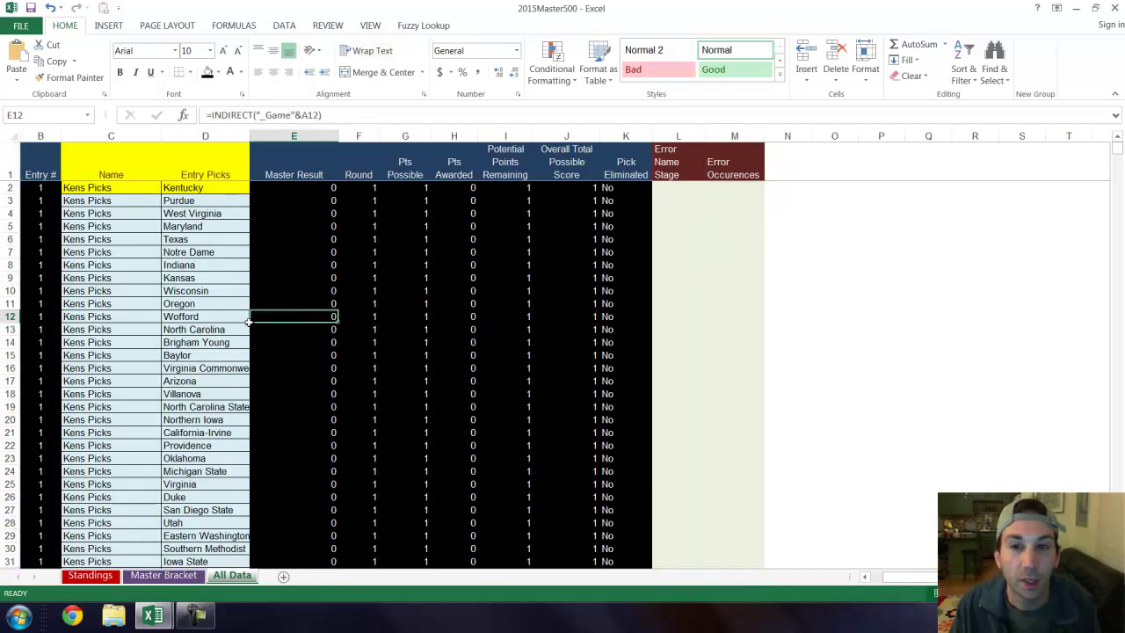
scroll(175, 322, "down", 7)
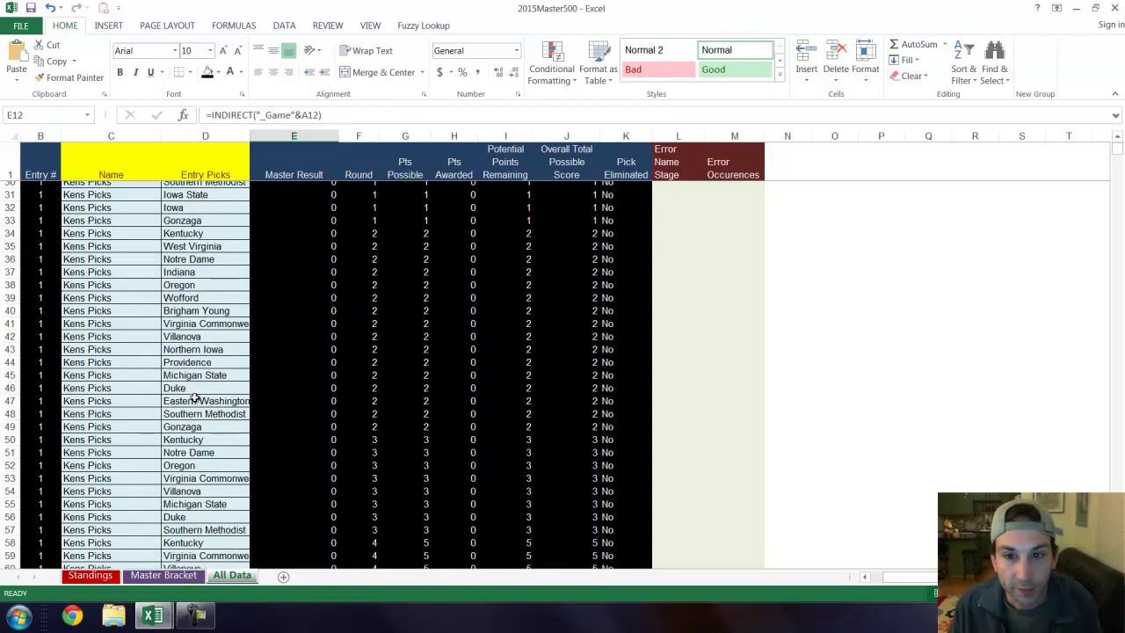
scroll(200, 399, "up", 7)
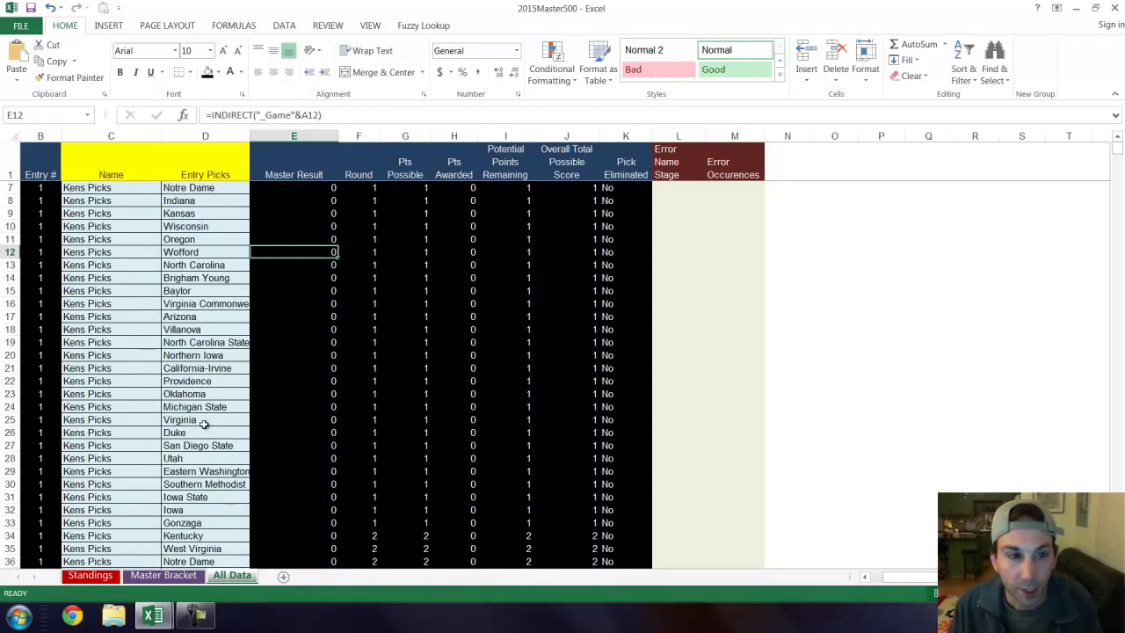
- Fill the empty Midwest 16 seed slot D6 with Hampton from its dropdown
left_click(174, 577)
scroll(246, 523, "up", 4)
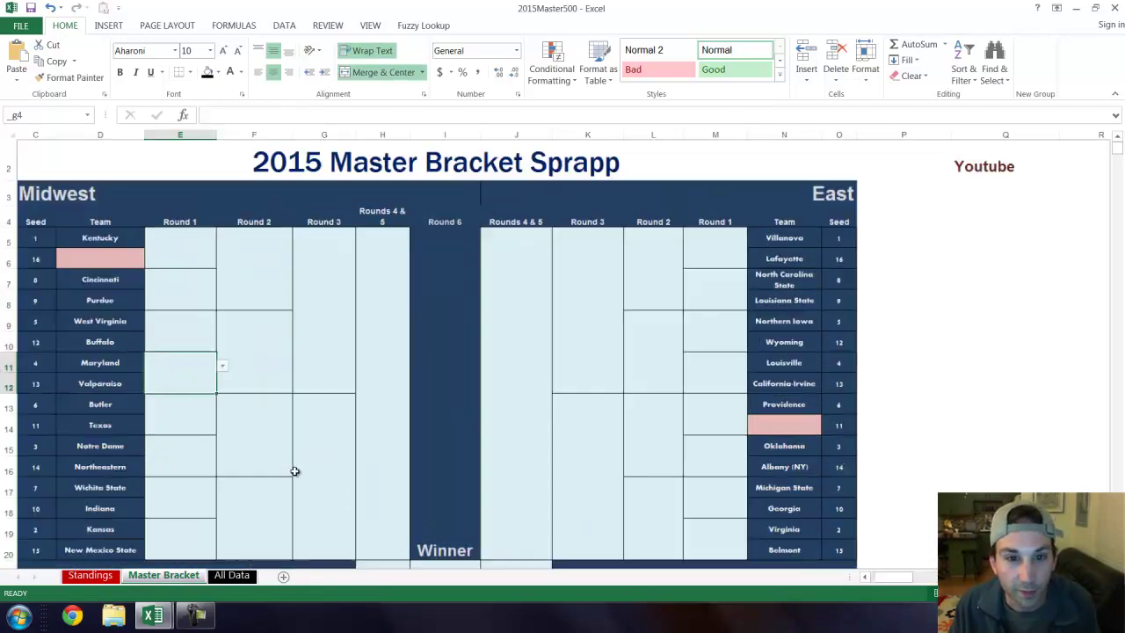
left_click_drag(890, 577, 599, 437)
left_click(378, 256)
left_click(414, 255)
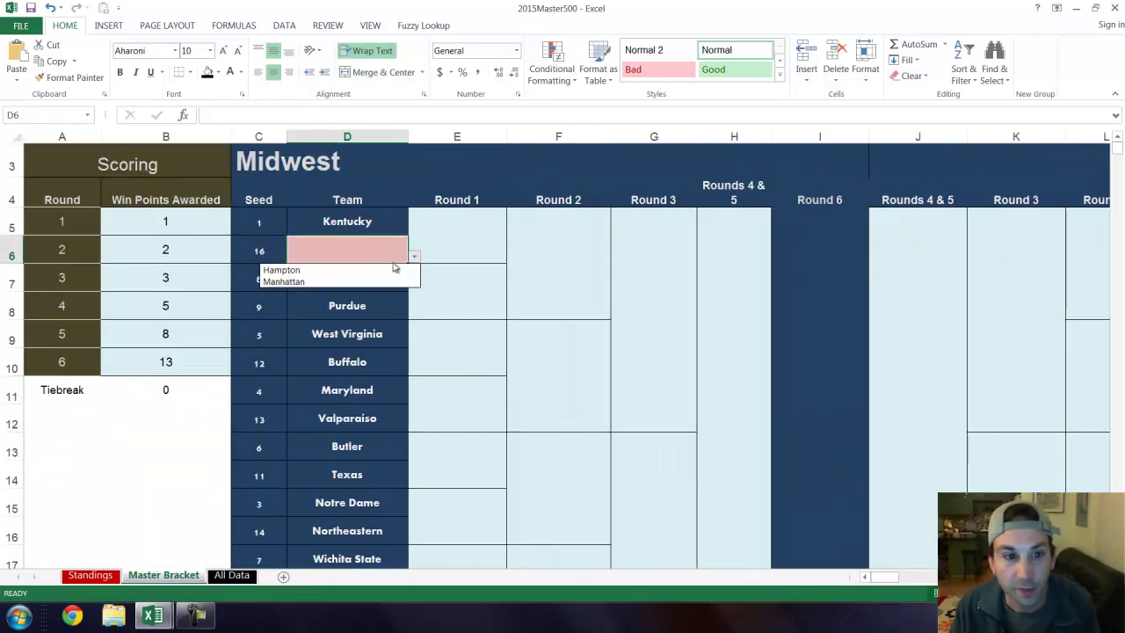
left_click(389, 267)
- Choose Hampton as the Round 1 winner over Kentucky in E5 and check the win points
left_click(481, 244)
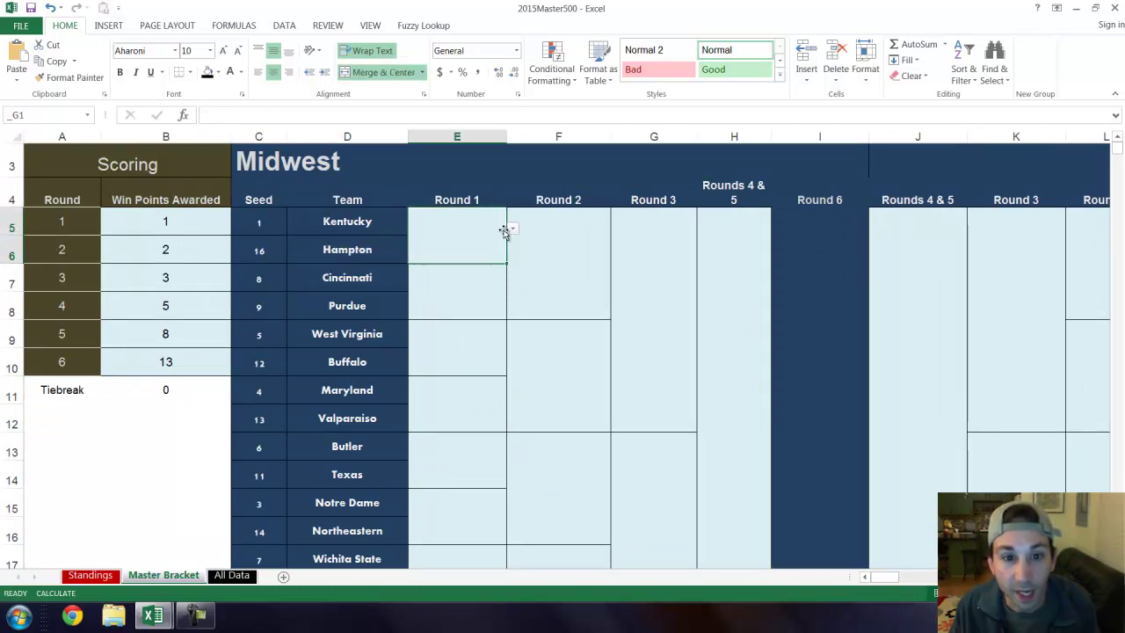
left_click(515, 230)
left_click(501, 253)
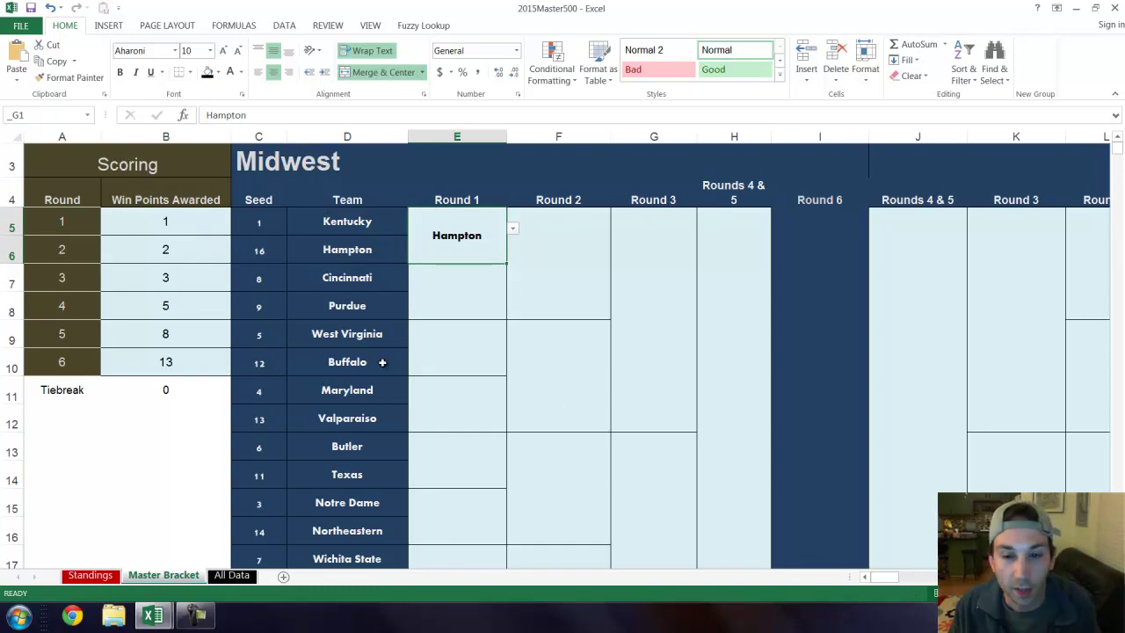
scroll(374, 343, "down", 1)
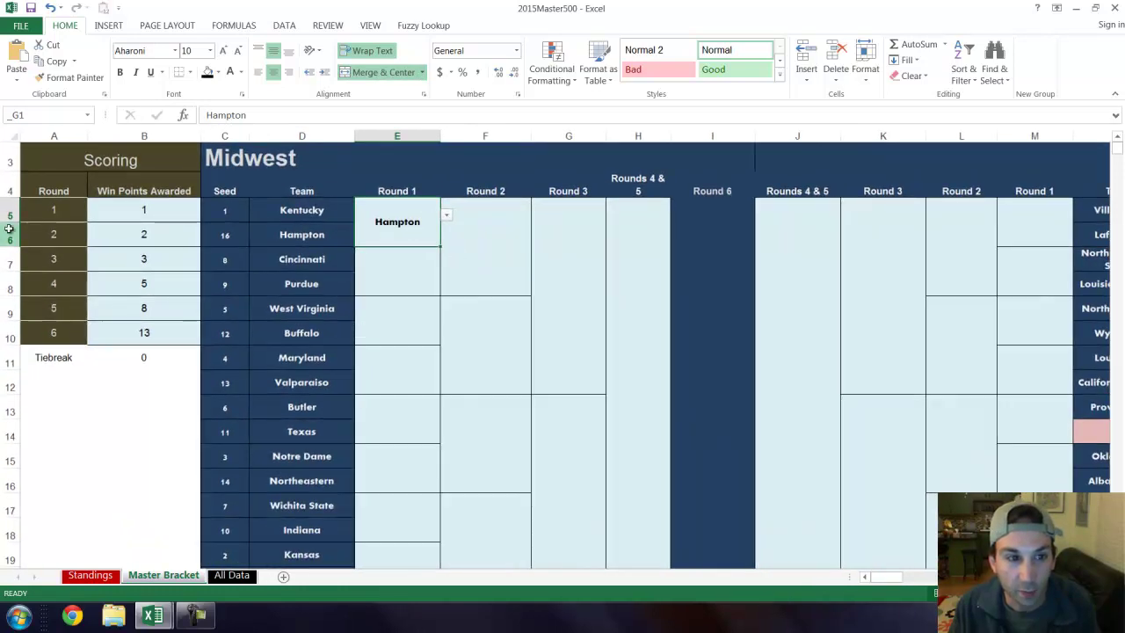
left_click(113, 218)
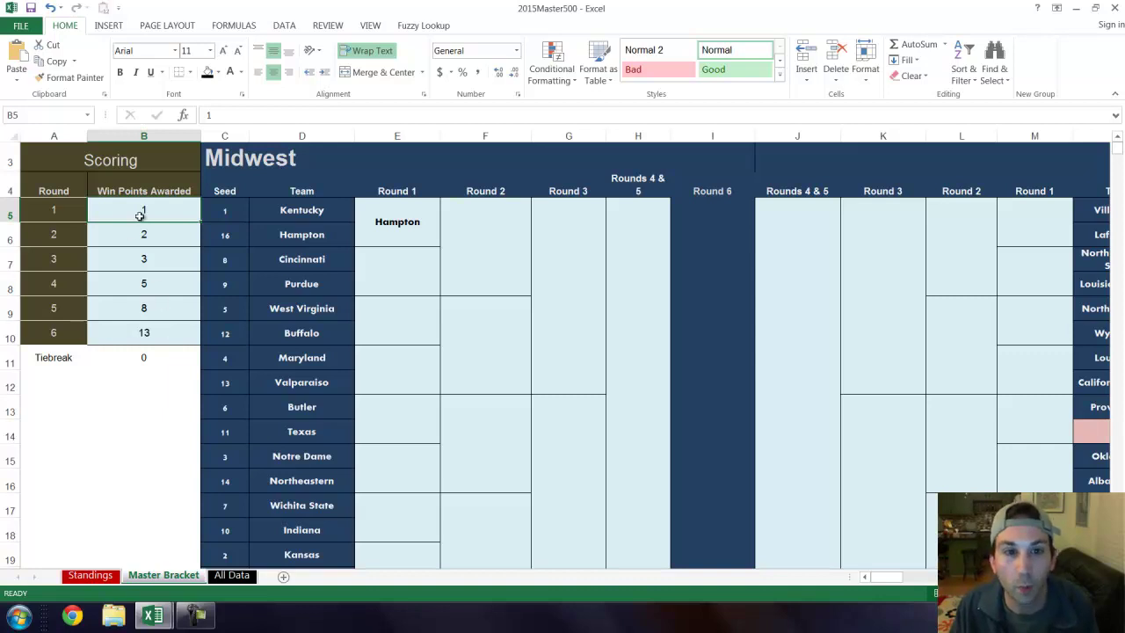
left_click(407, 224)
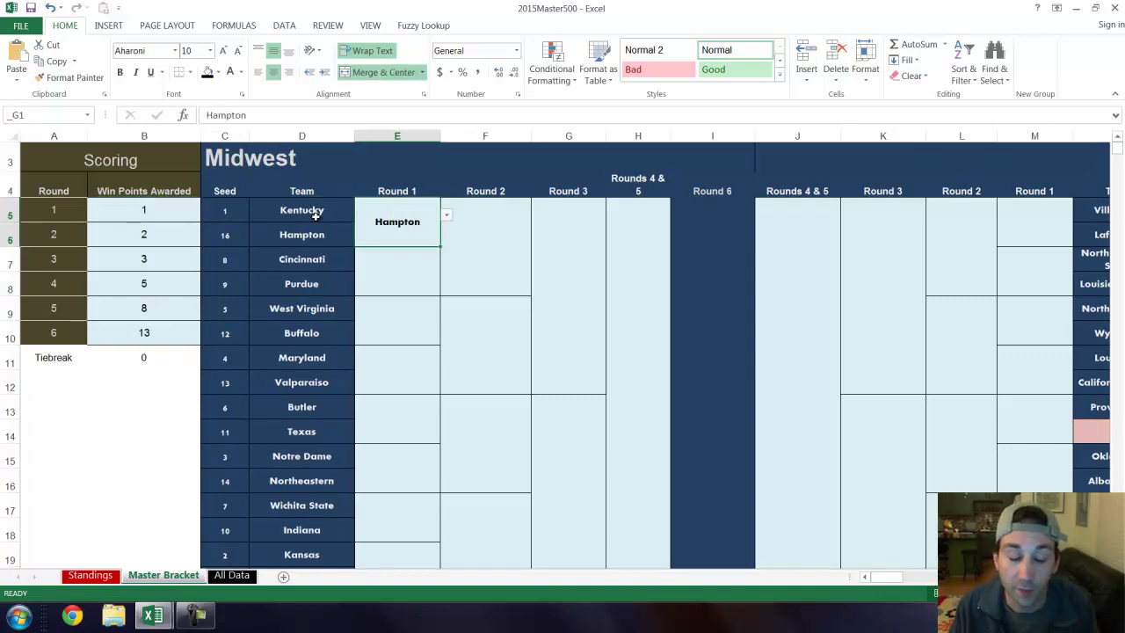
scroll(454, 250, "down", 2)
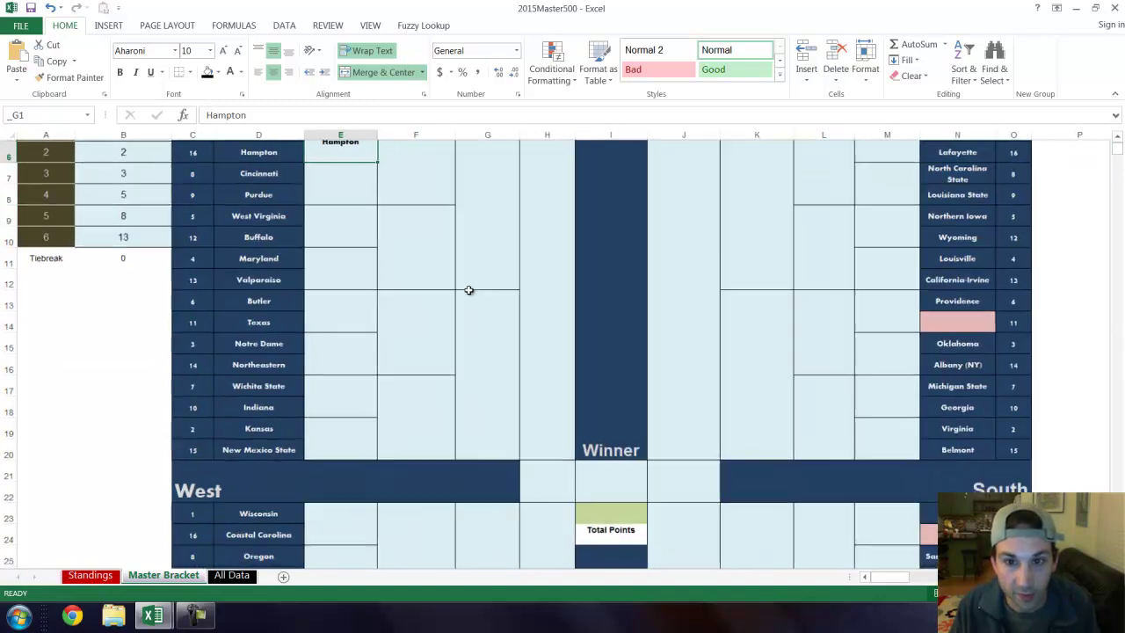
scroll(478, 289, "up", 5)
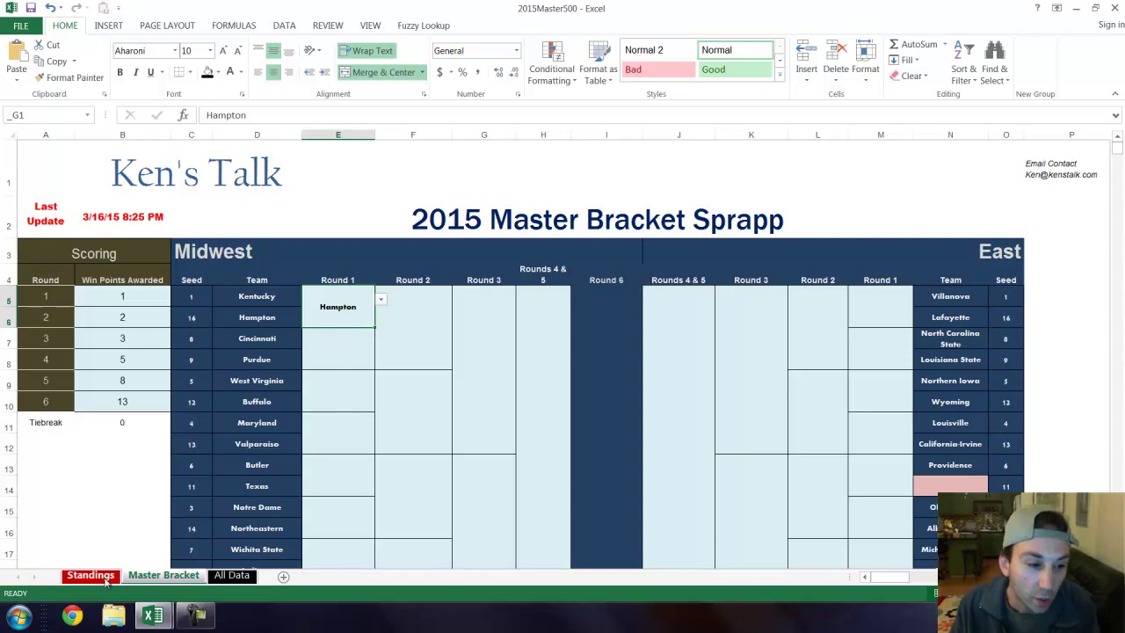
- Refresh the Standings pivot table so it includes the new picks
left_click(92, 576)
scroll(176, 386, "down", 1)
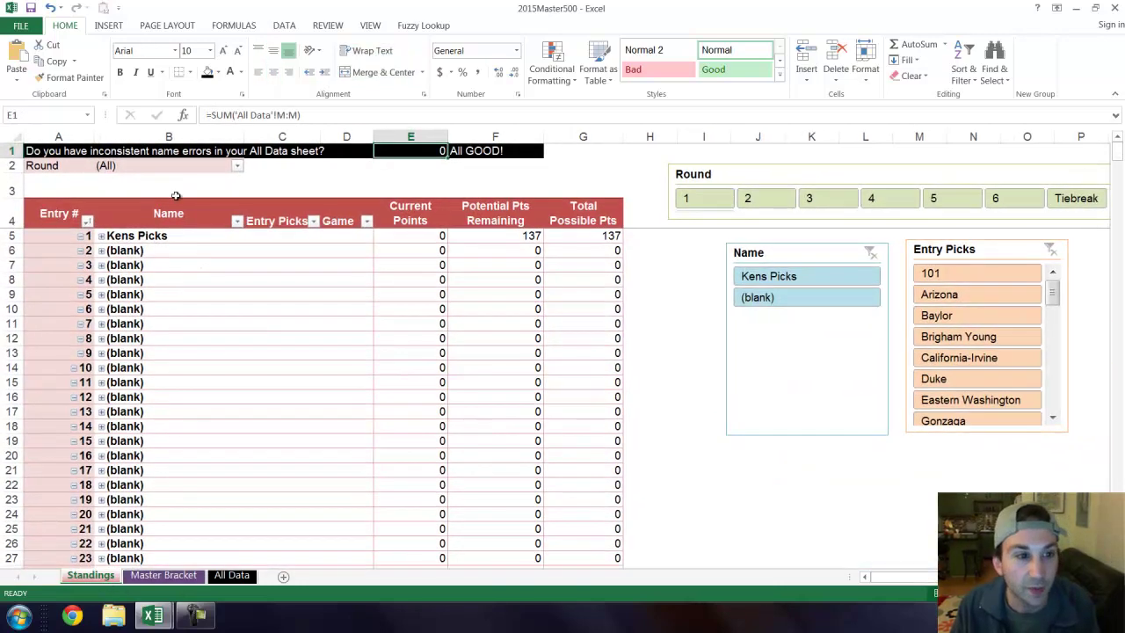
left_click(82, 275)
left_click(255, 327)
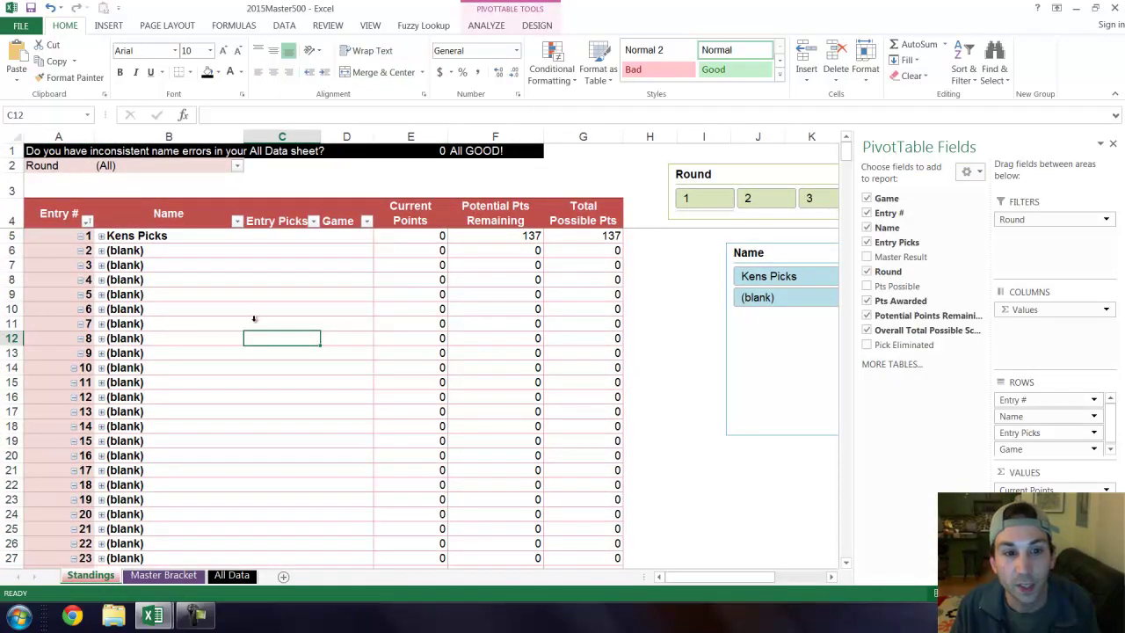
right_click(252, 322)
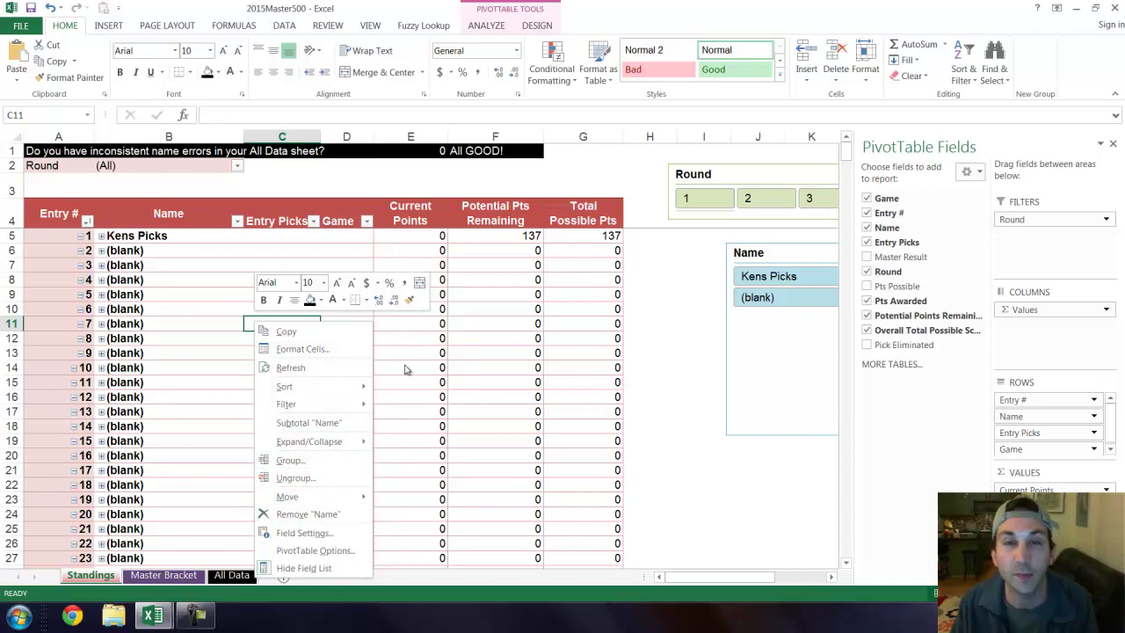
left_click(291, 368)
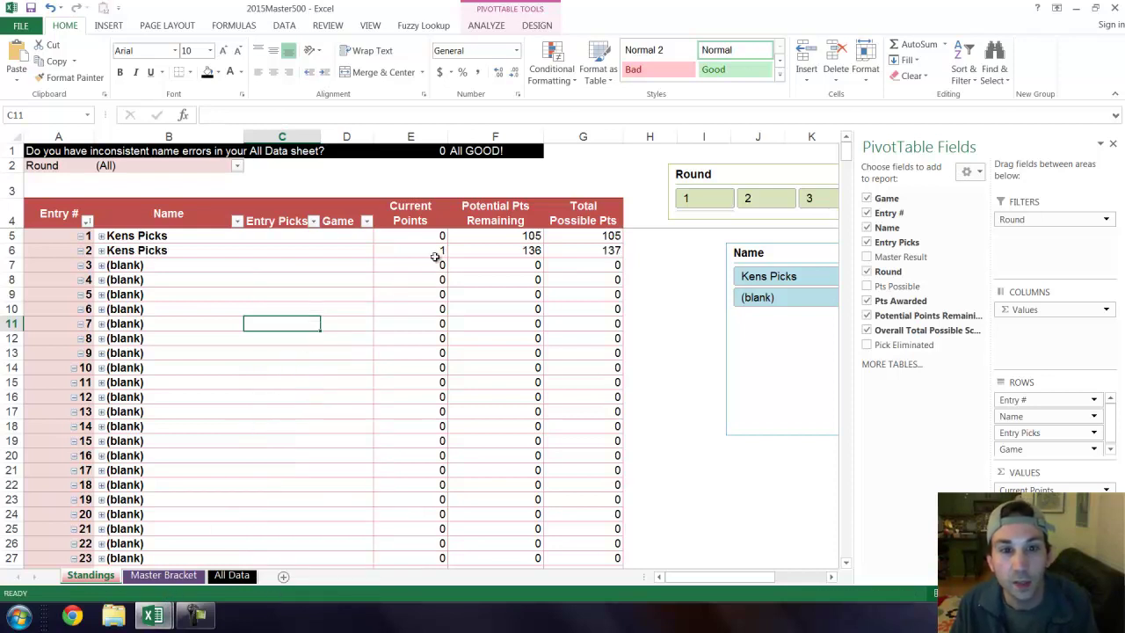
- Check points columns: entry 2 has 1 current and 137 total, entry 1 has 0 and 105
left_click(411, 134)
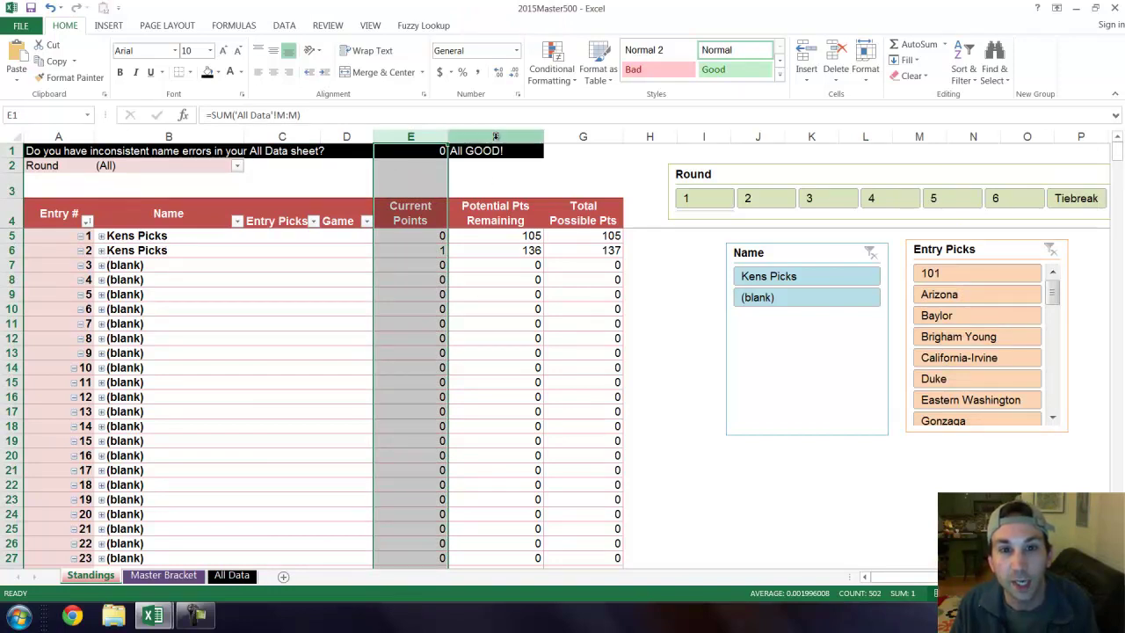
left_click(495, 137)
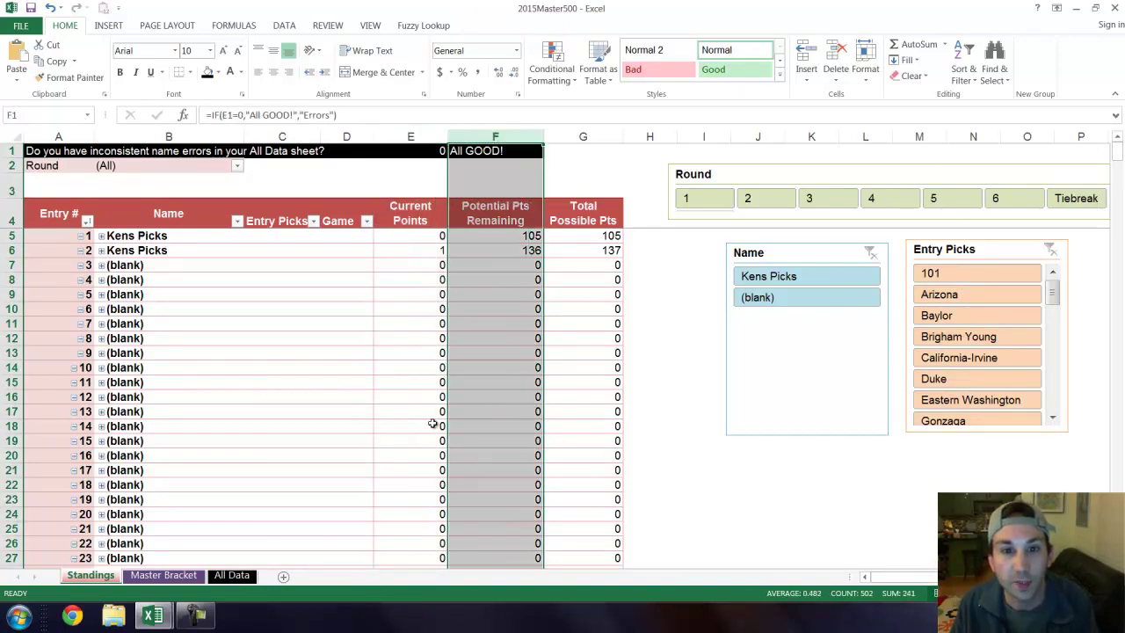
left_click(583, 138)
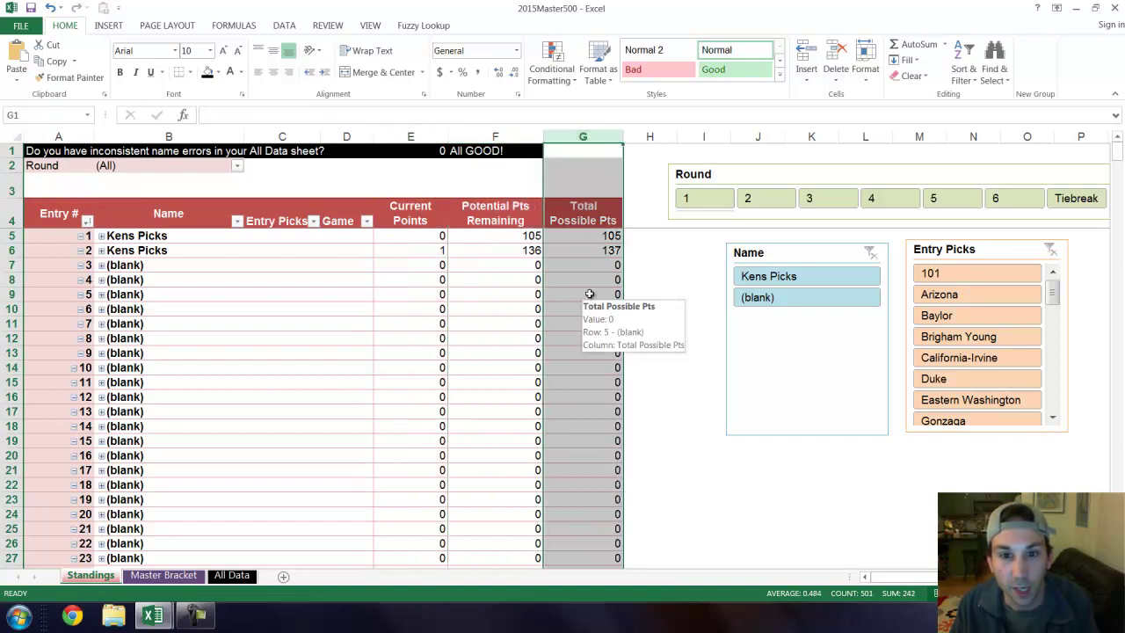
left_click(429, 250)
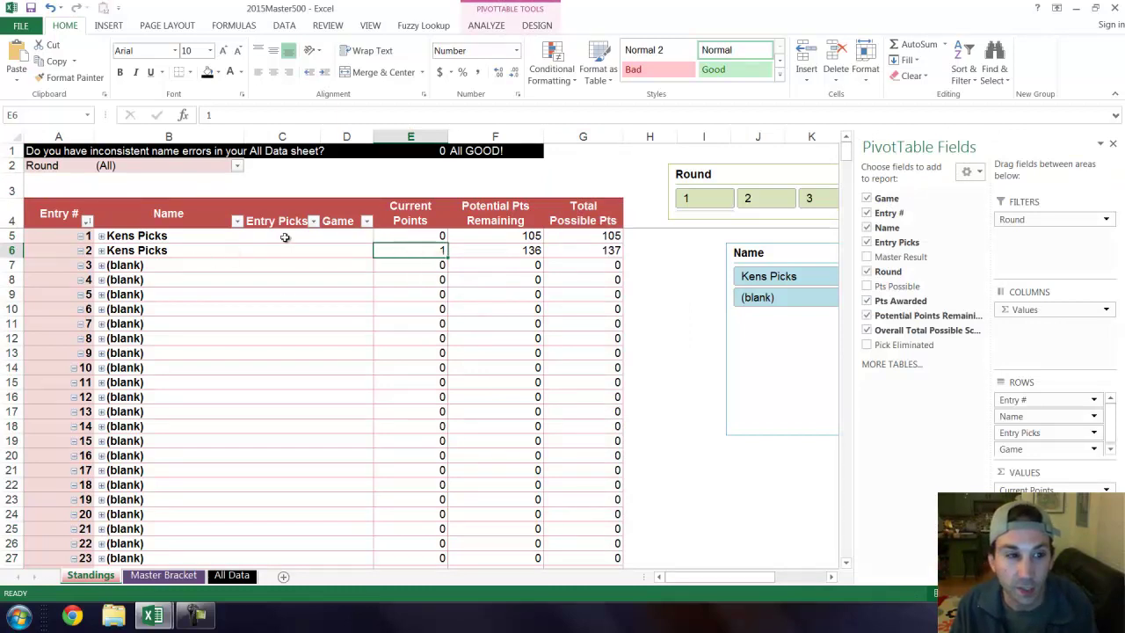
left_click(13, 234)
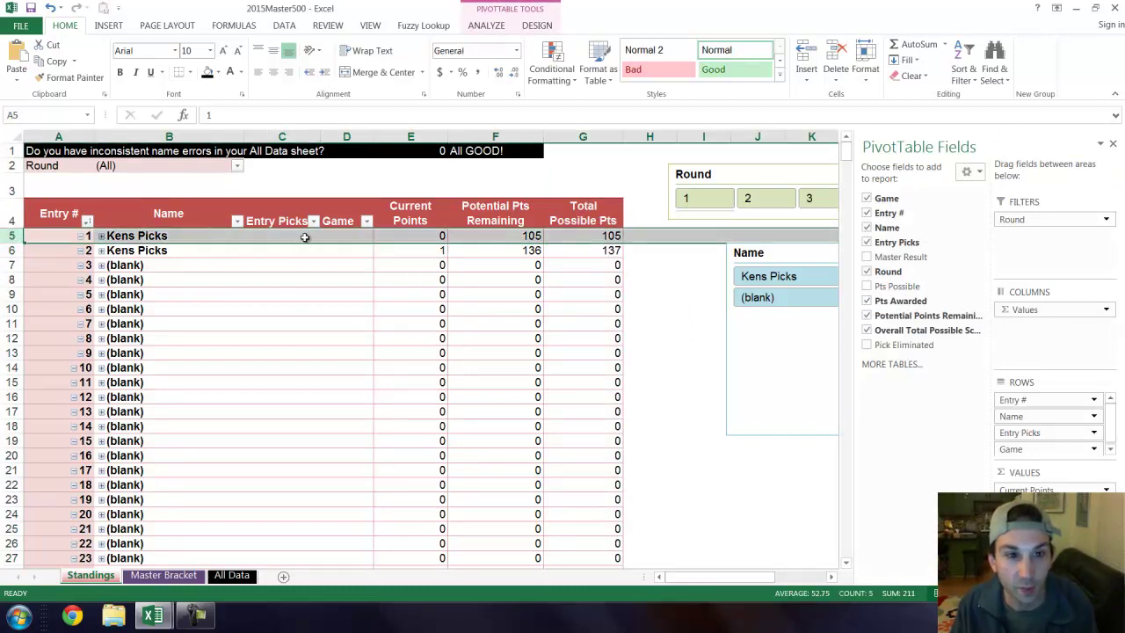
left_click(420, 239)
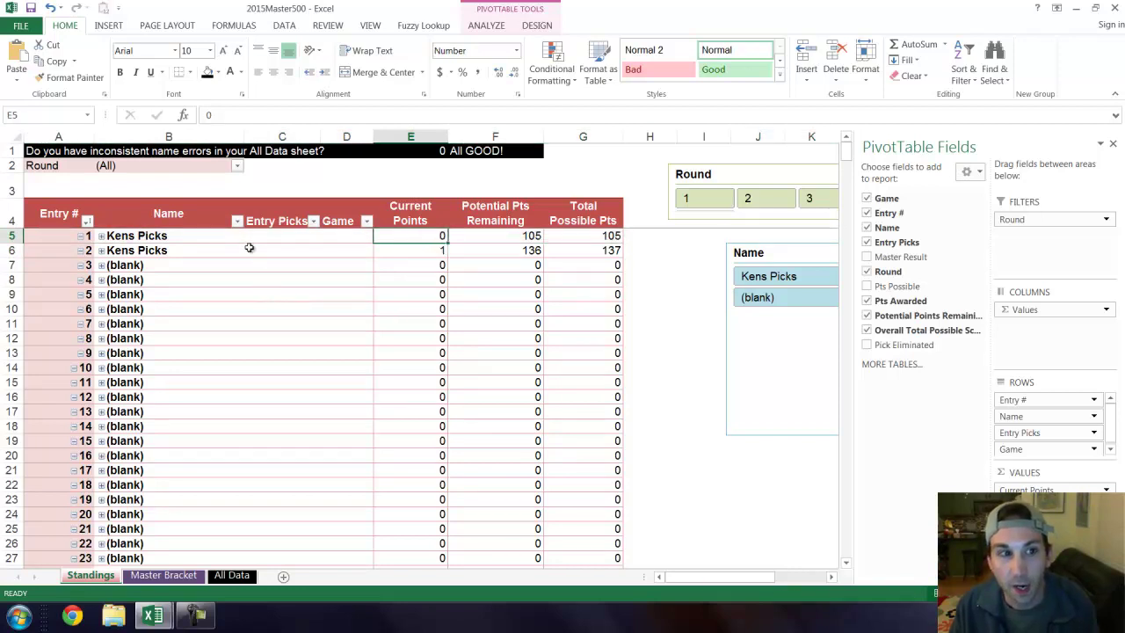
- Filter the Standings pivot to Round 1 with the Round slicer, then select entry 1's current points
left_click(668, 307)
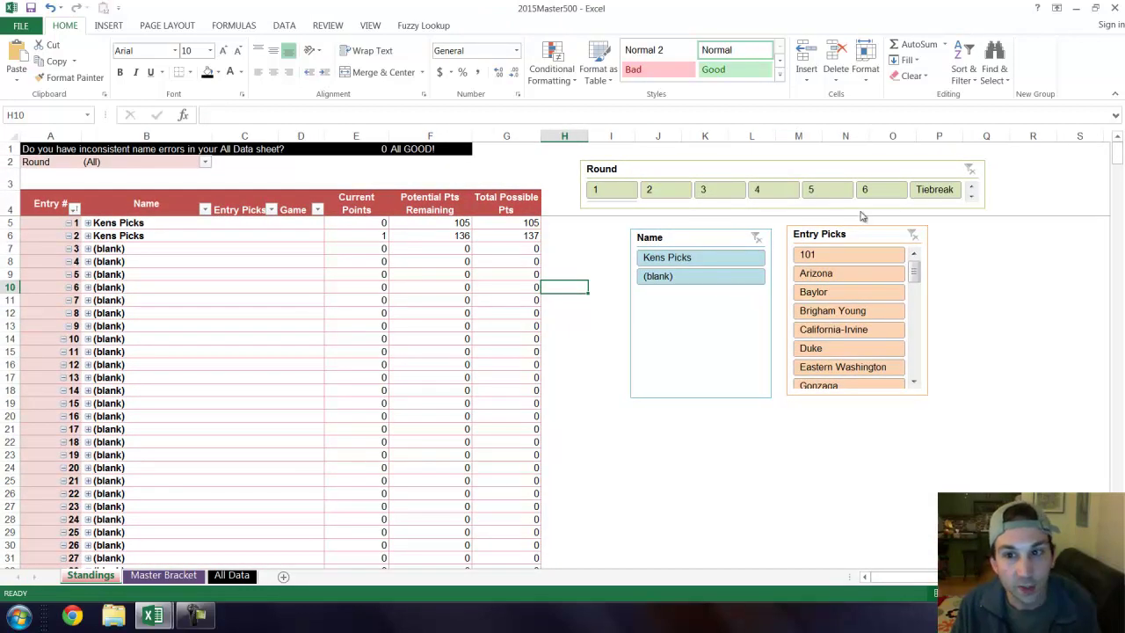
left_click(610, 197)
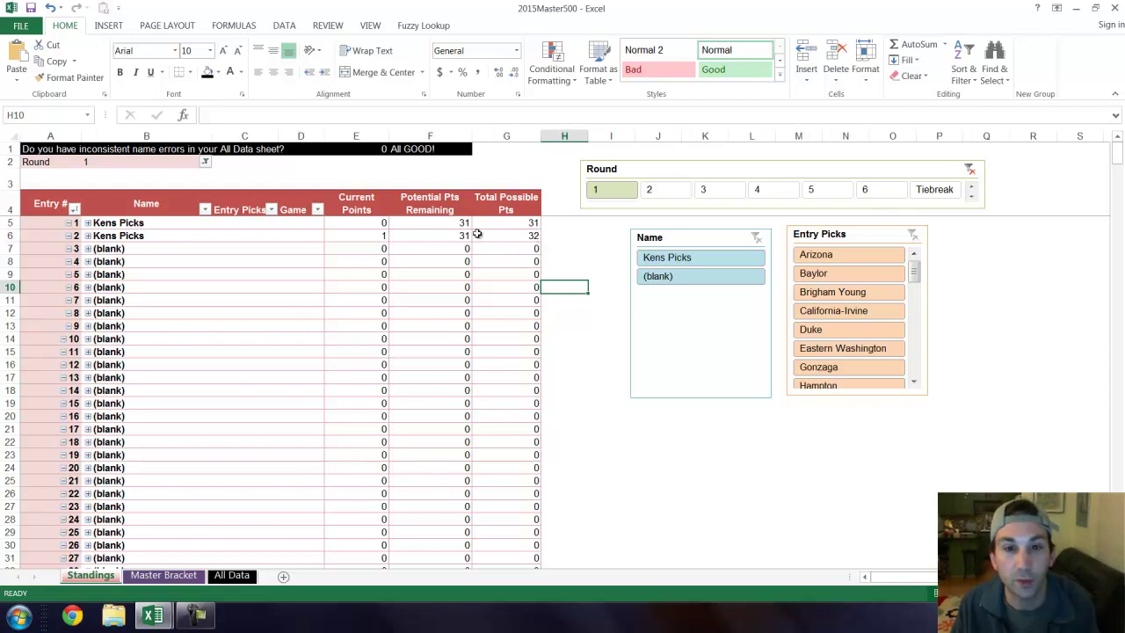
left_click(379, 223)
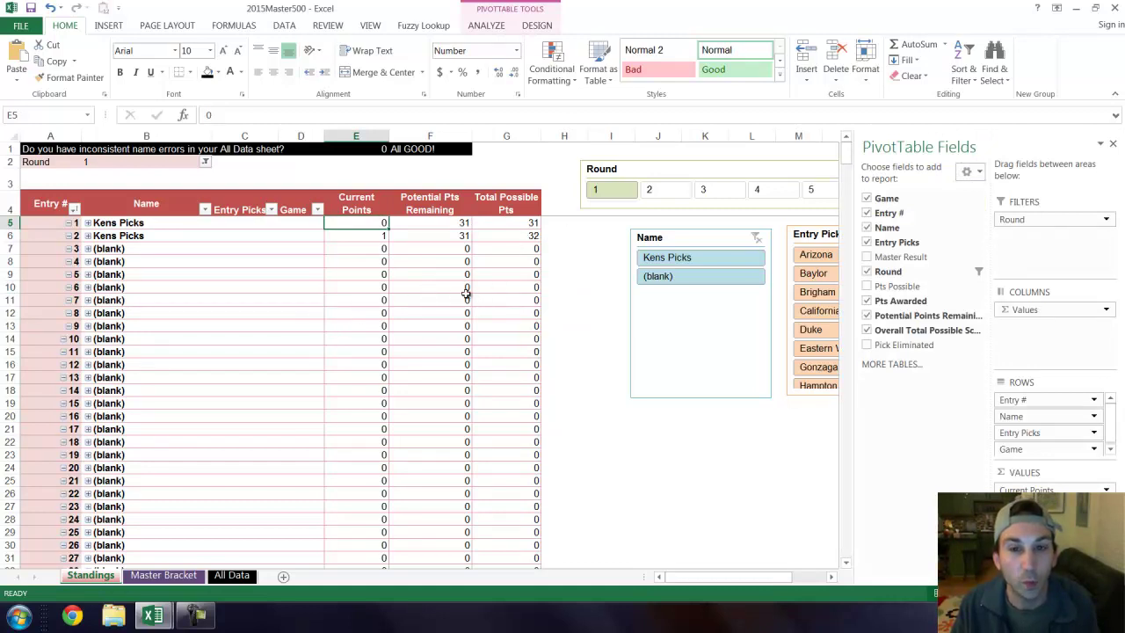
- On Master Bracket, correct the Round 1 win points so B5 reads 1
left_click(164, 575)
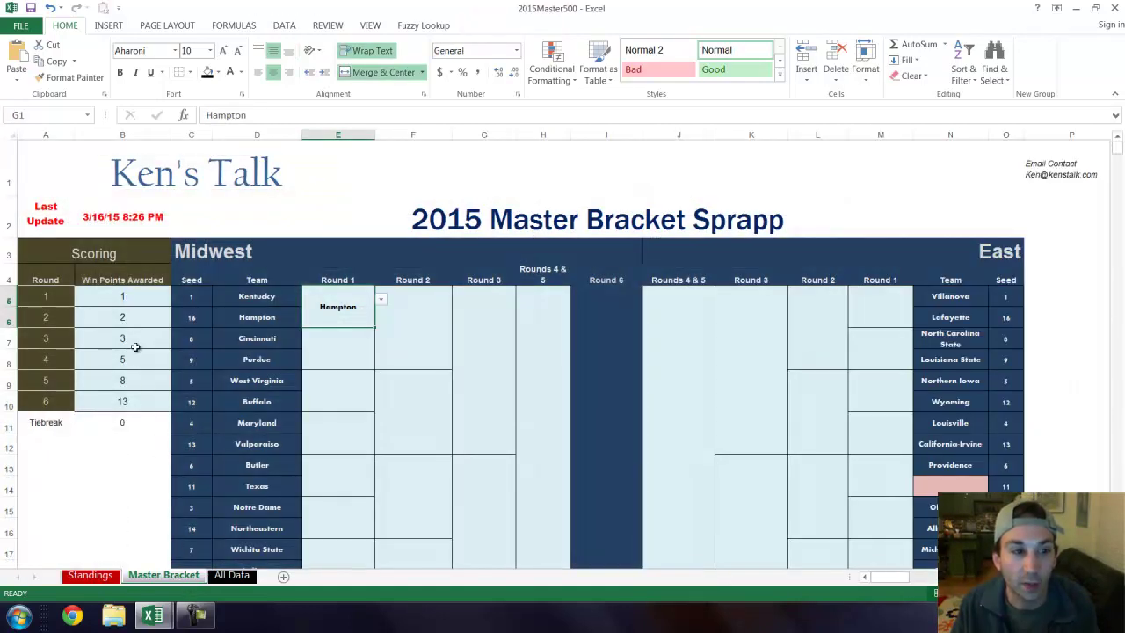
left_click_drag(119, 298, 123, 401)
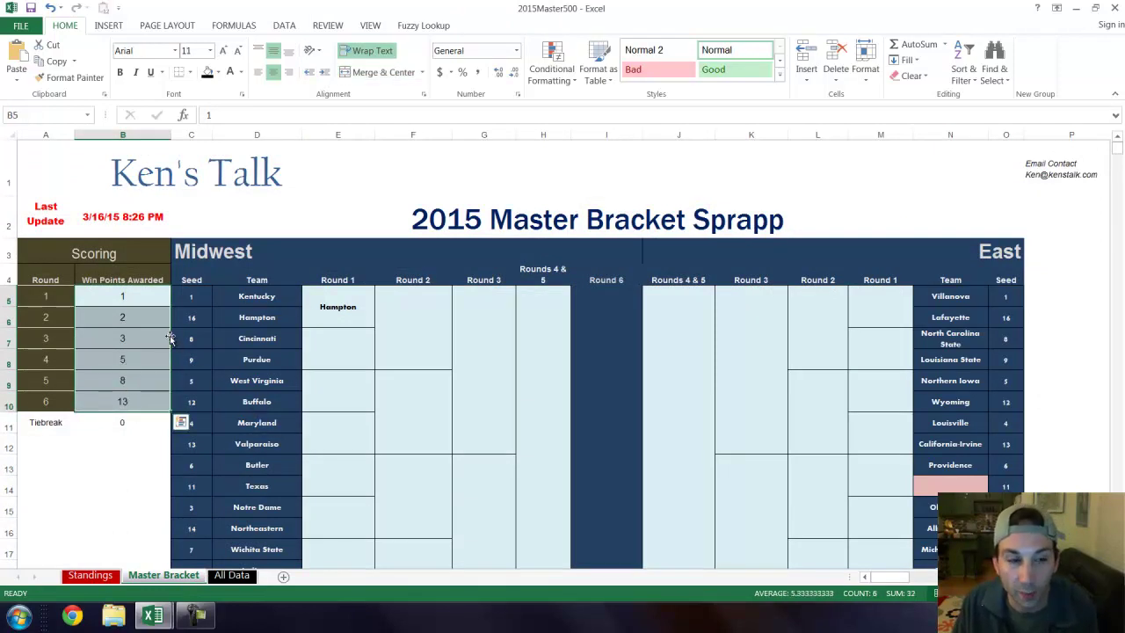
left_click(125, 296)
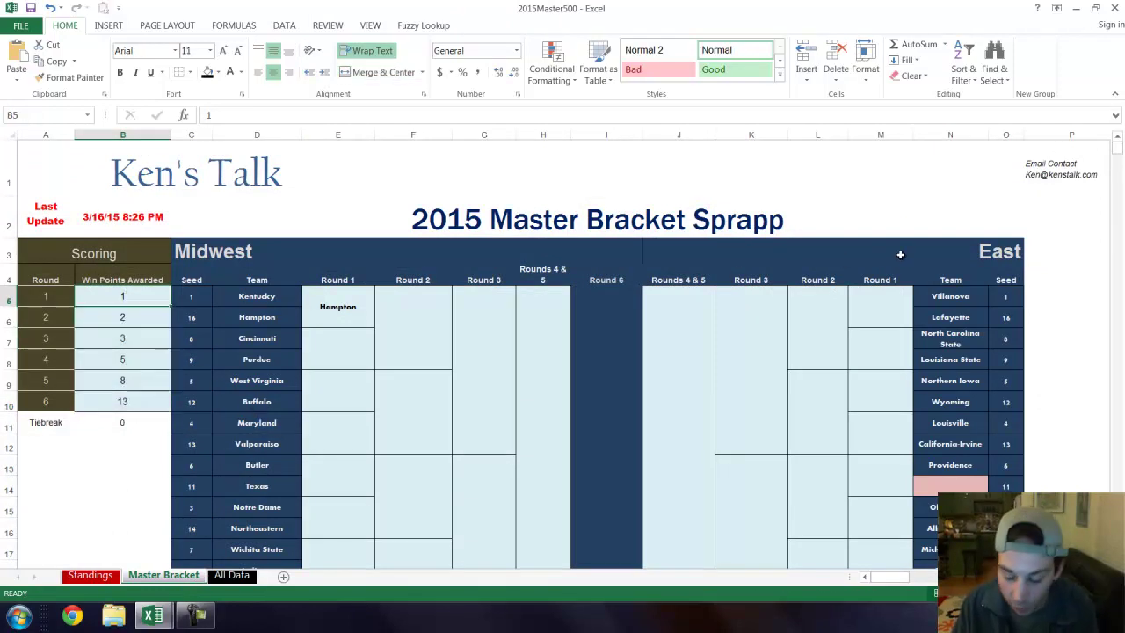
type("2")
key("Return")
type("4")
key("Up")
type("1")
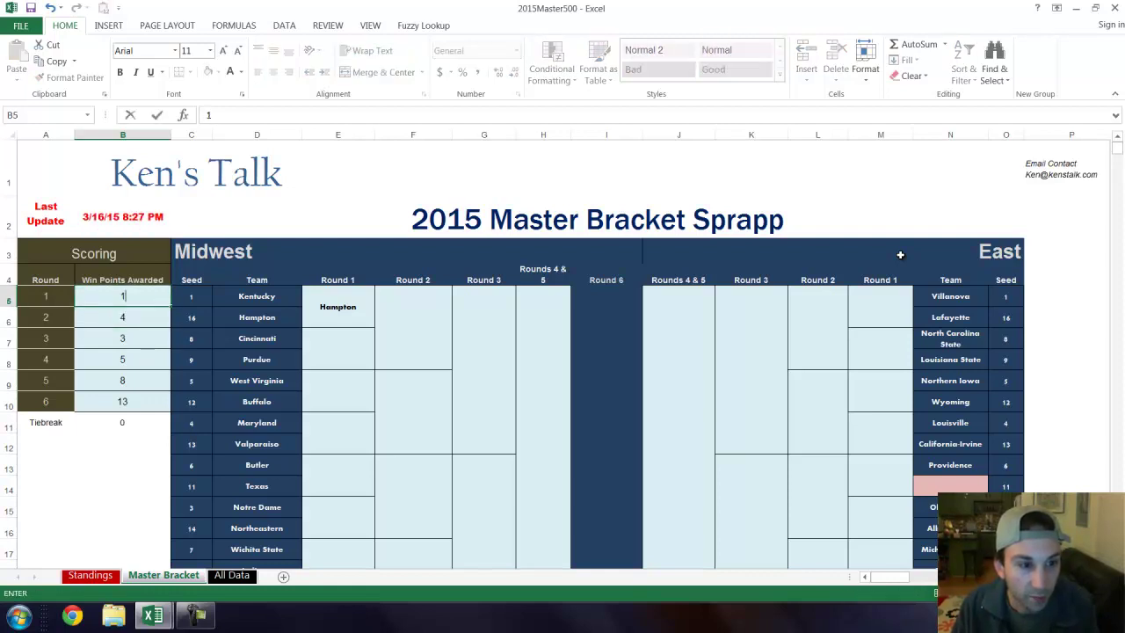
key("Return")
- Enter 2, 4, 8, 16 and 32 win points for rounds 2 through 6
type("2")
key("ctrl+Return")
key("Down")
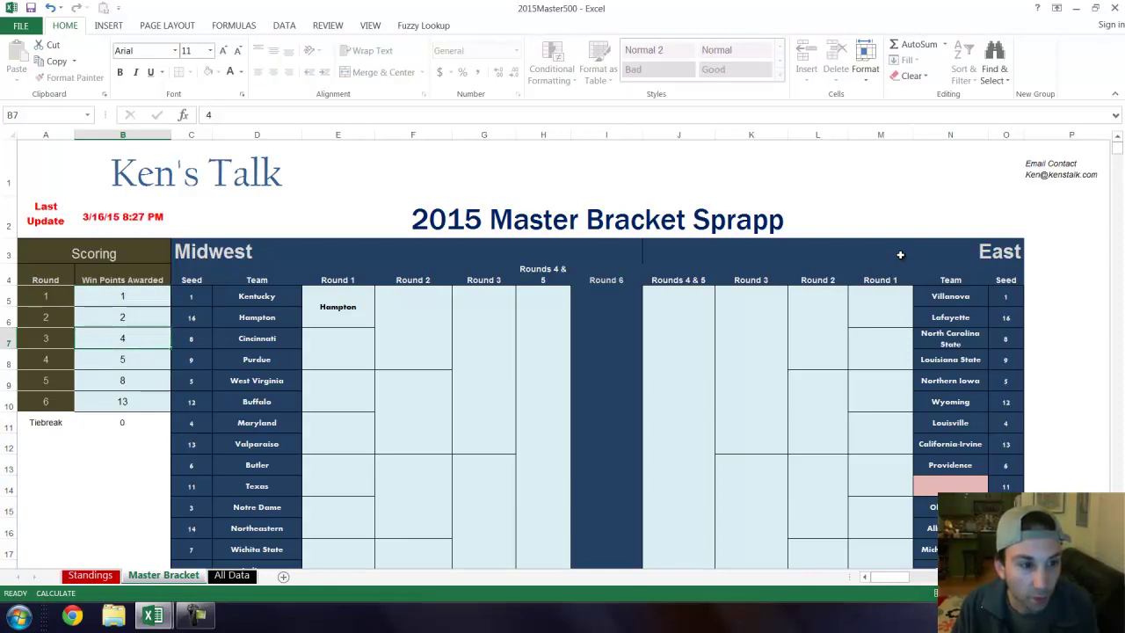
type("4")
key("Return")
type("8")
key("ctrl+Return")
key("Down")
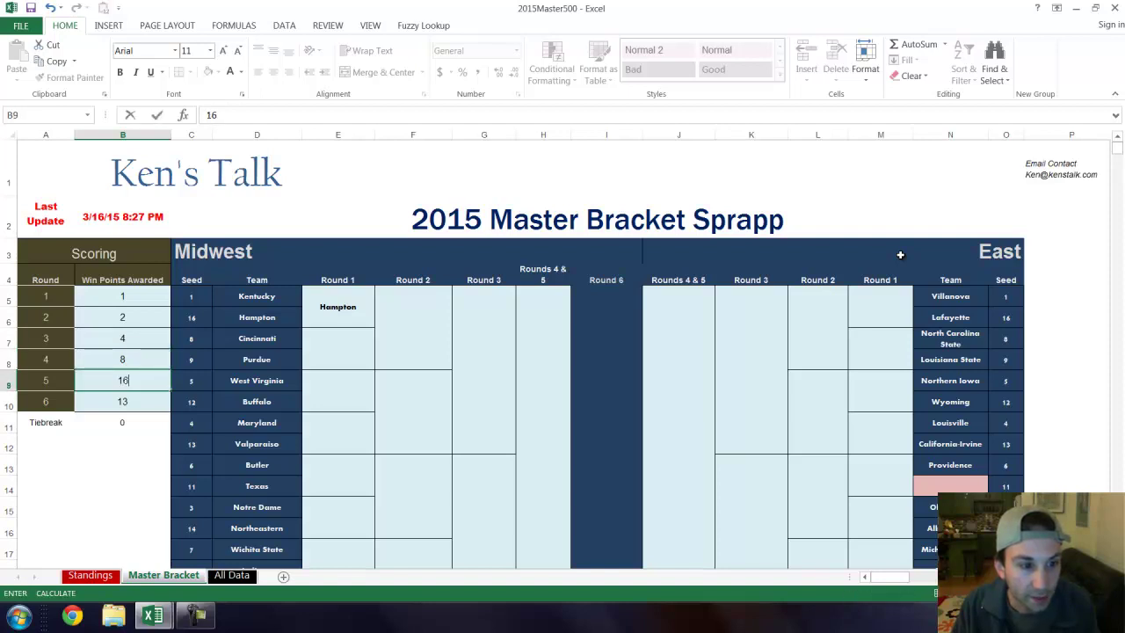
type("16")
key("Return")
type("32")
key("ctrl+Return")
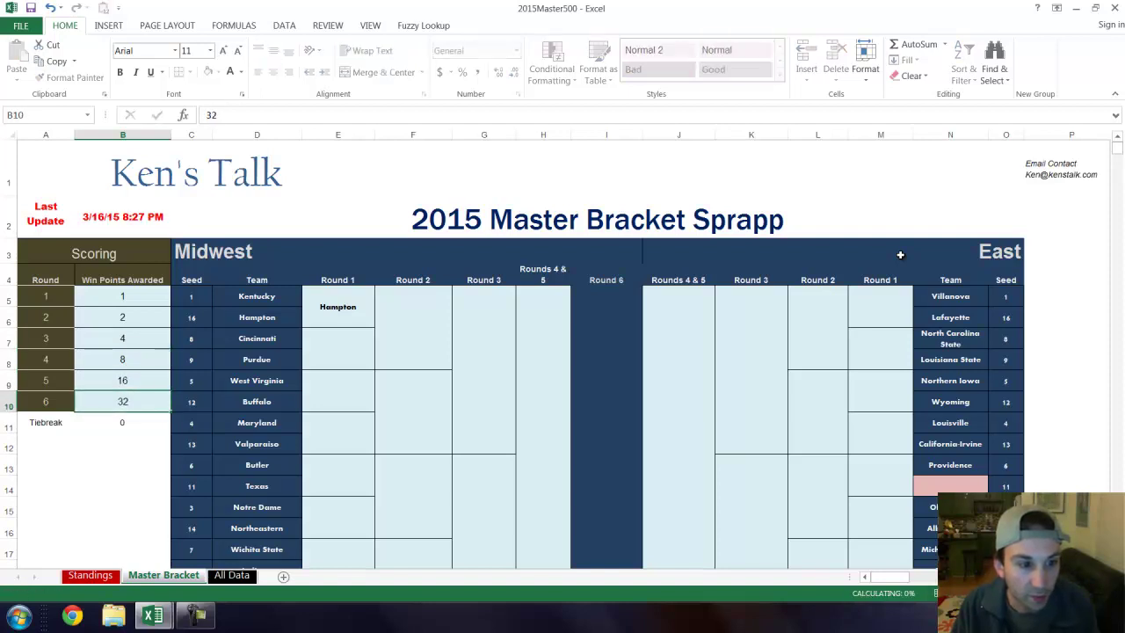
key("Down")
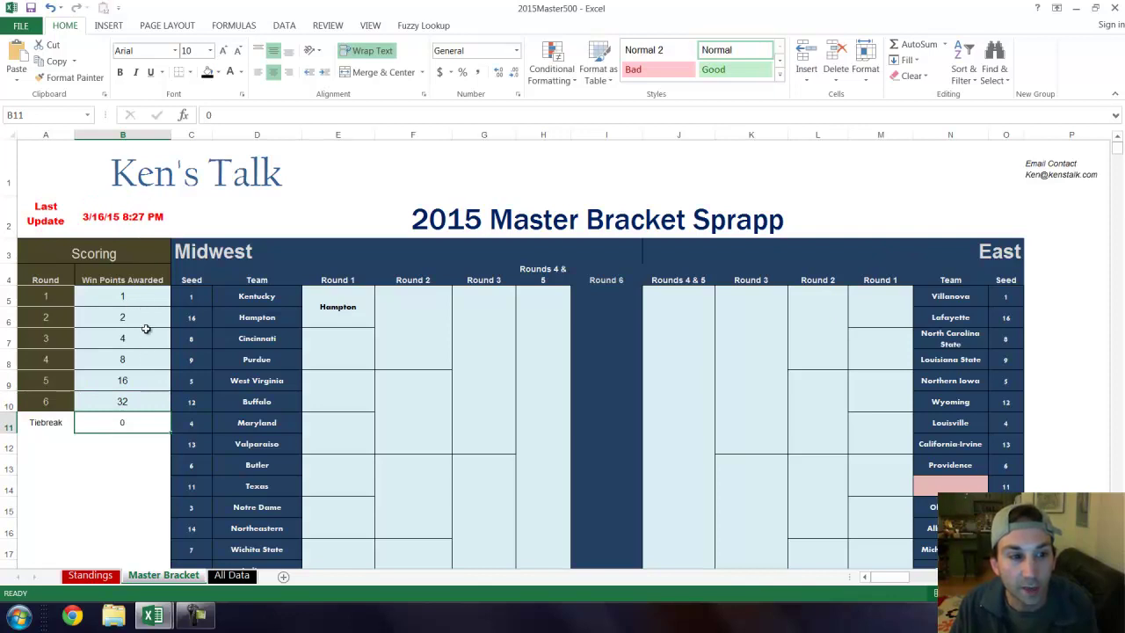
- Pick Hampton from the dropdown as the top Midwest Round 2 winner
left_click(399, 331)
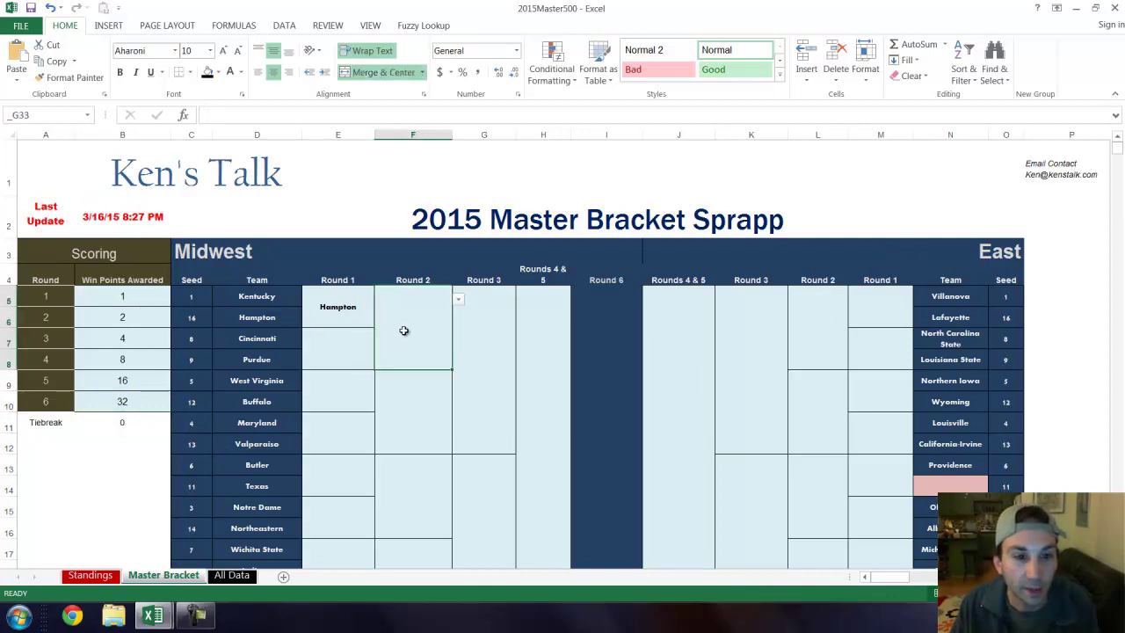
left_click(458, 299)
left_click(444, 312)
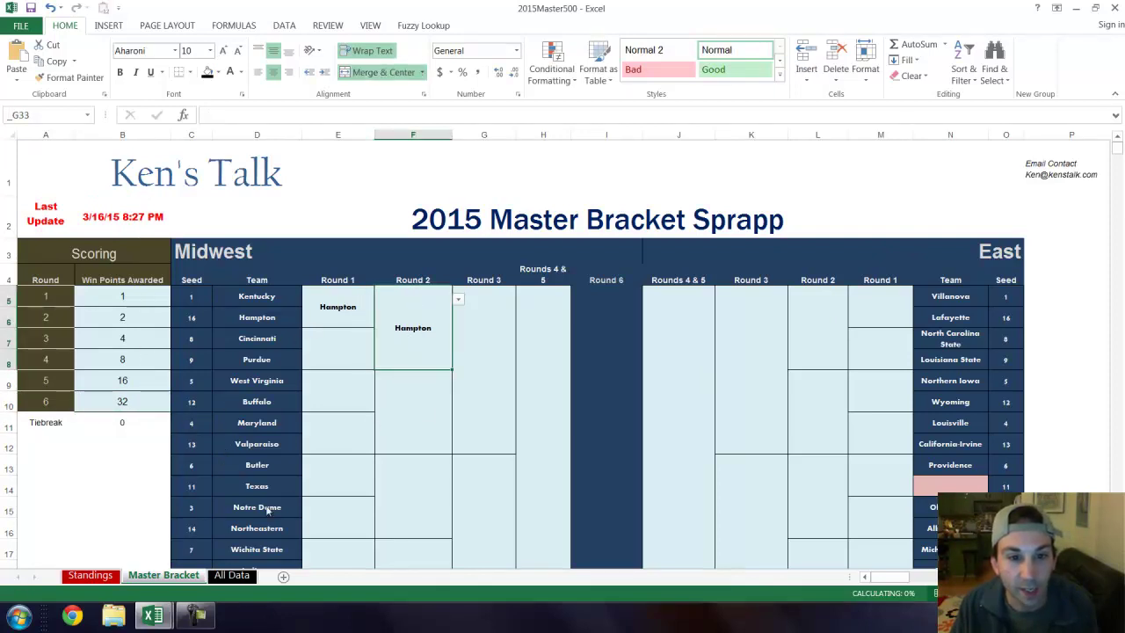
- Refresh the Standings pivot with the new result, then view the All Data sheet
left_click(91, 575)
right_click(203, 365)
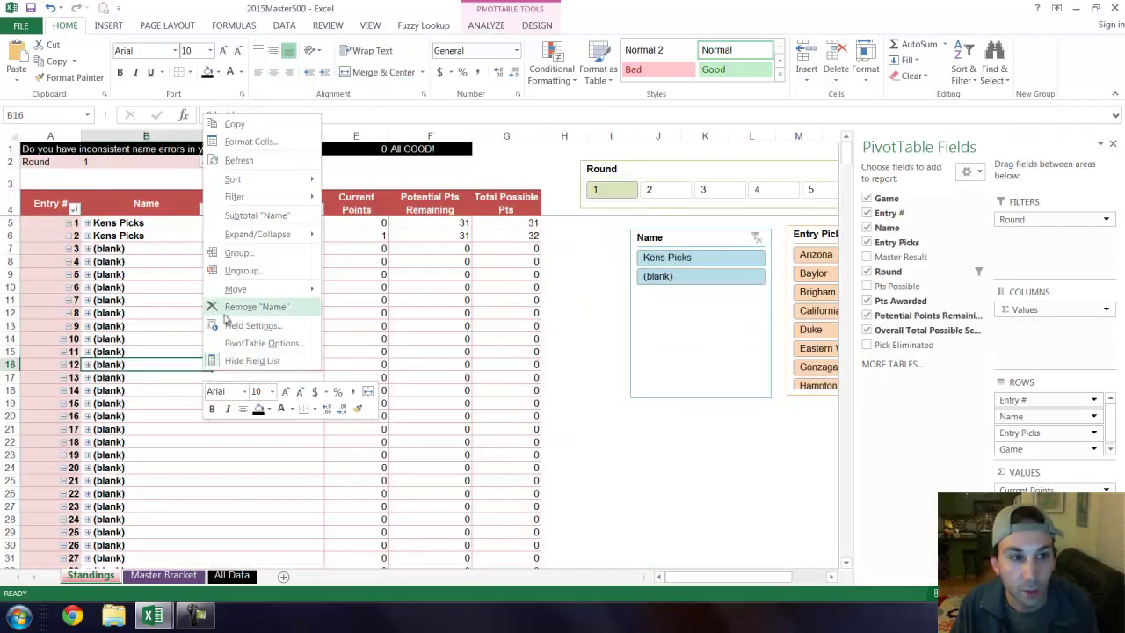
key("Escape")
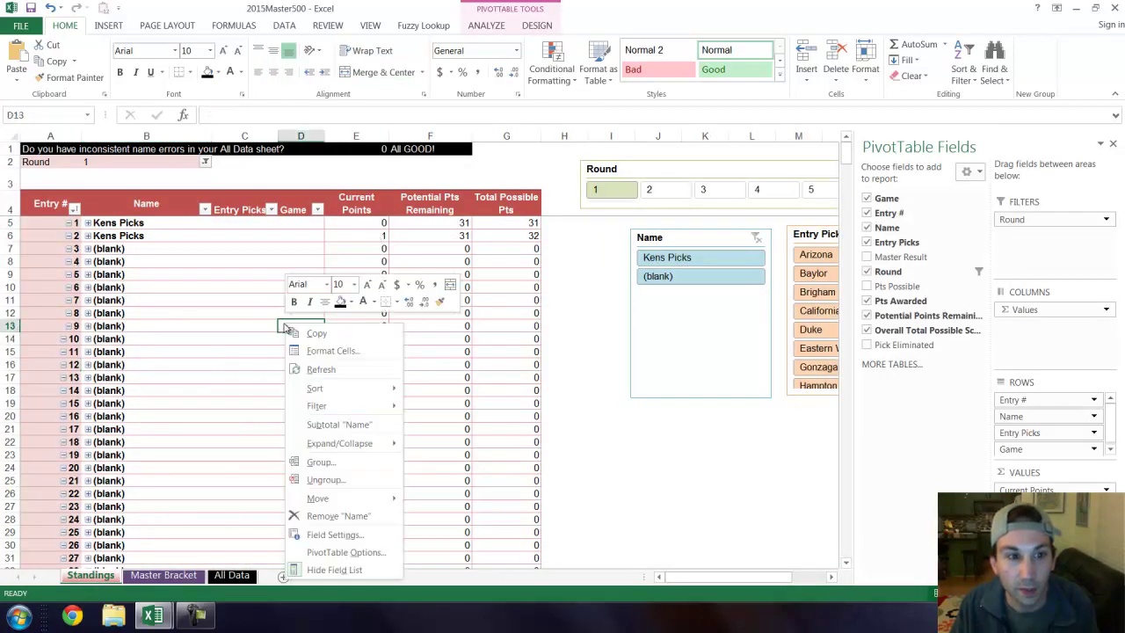
left_click(319, 369)
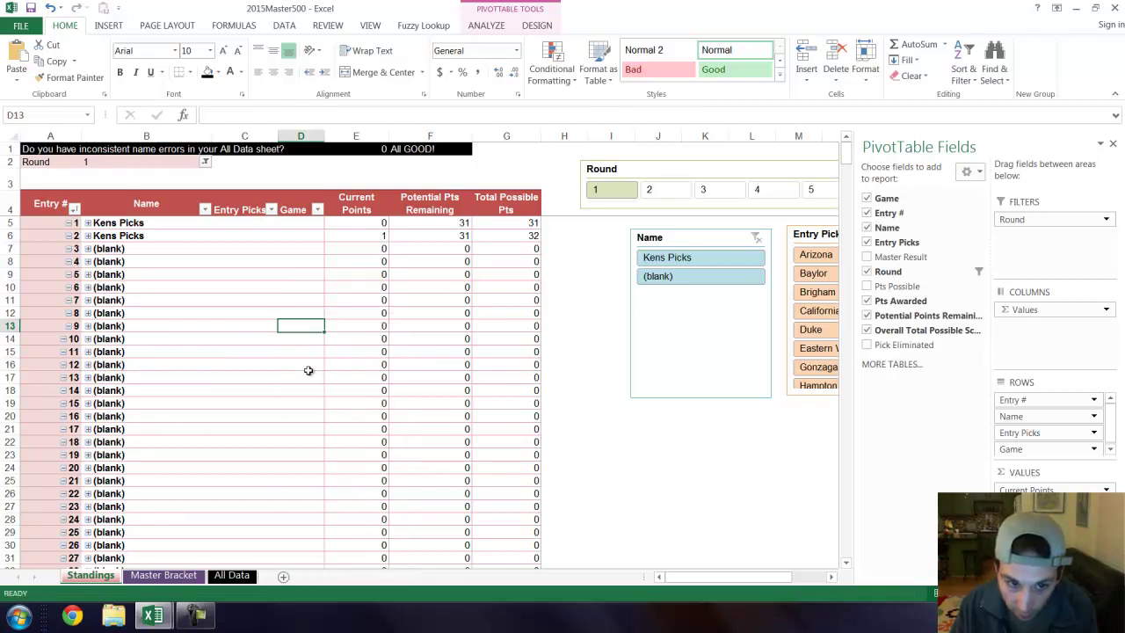
right_click(285, 341)
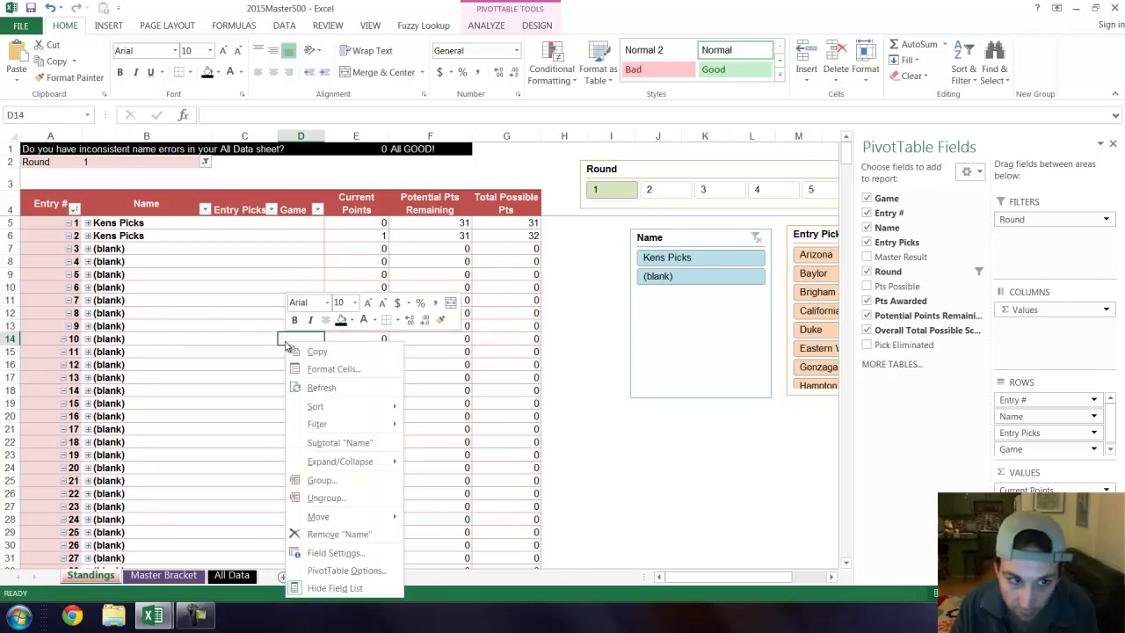
left_click(322, 386)
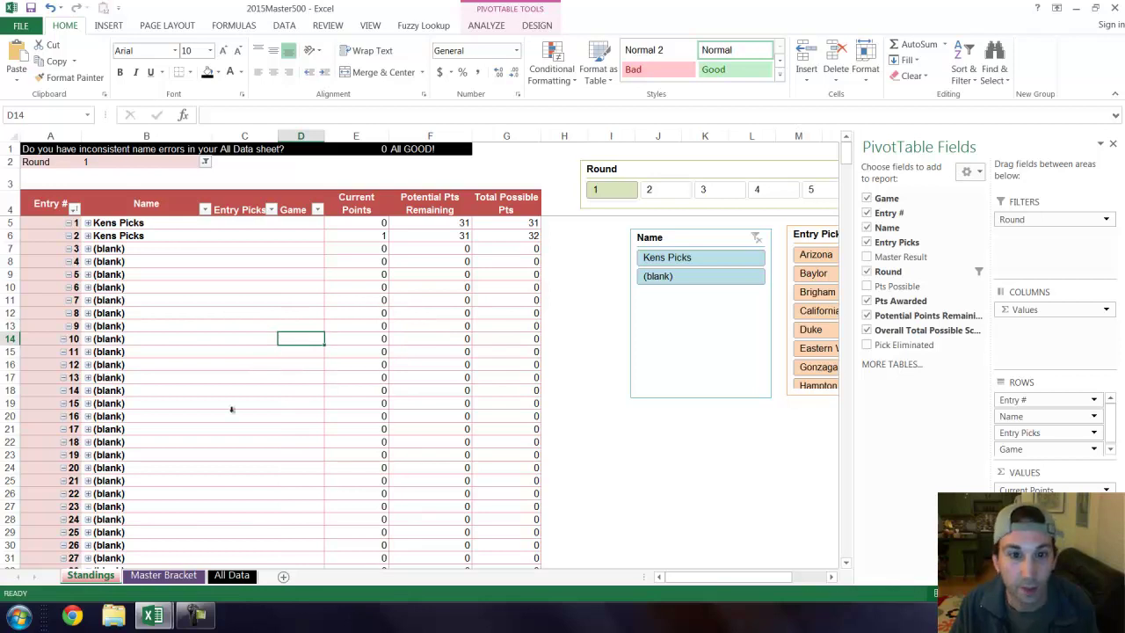
left_click(227, 576)
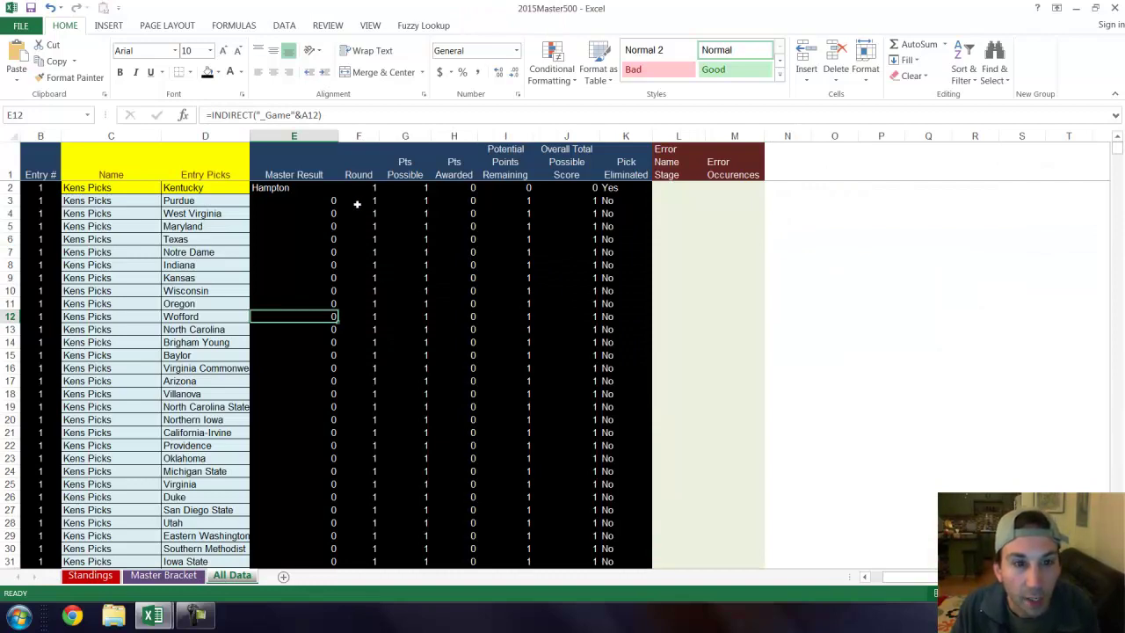
- Scroll down All Data and inspect Hampton's master-result lookup in E98 and Pts Awarded formula in H98
scroll(375, 298, "down", 8)
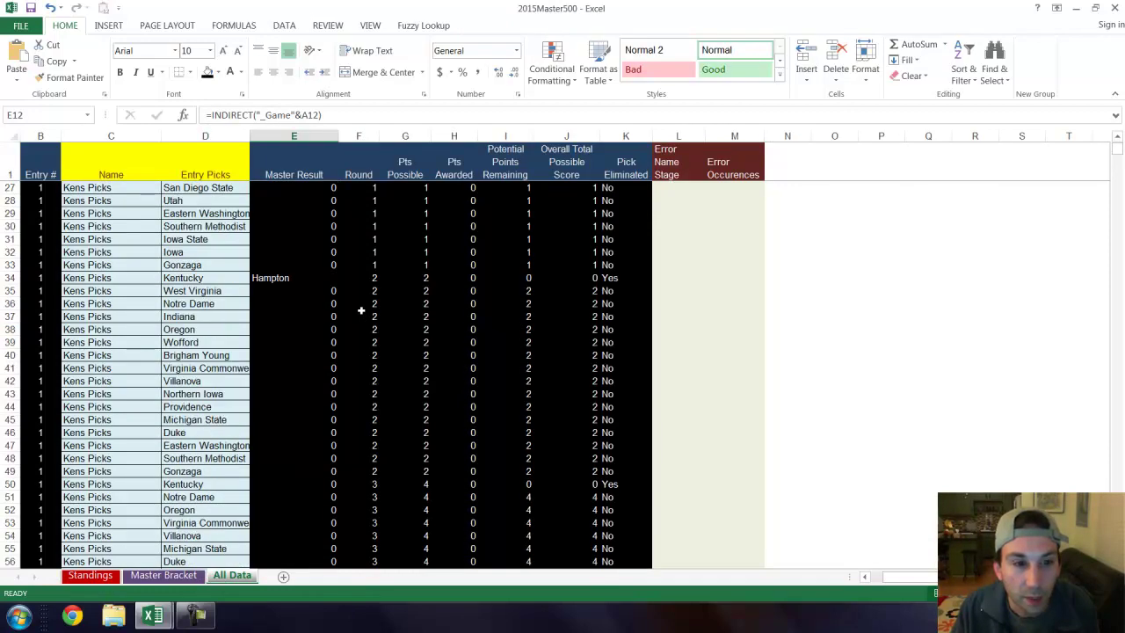
scroll(325, 303, "down", 7)
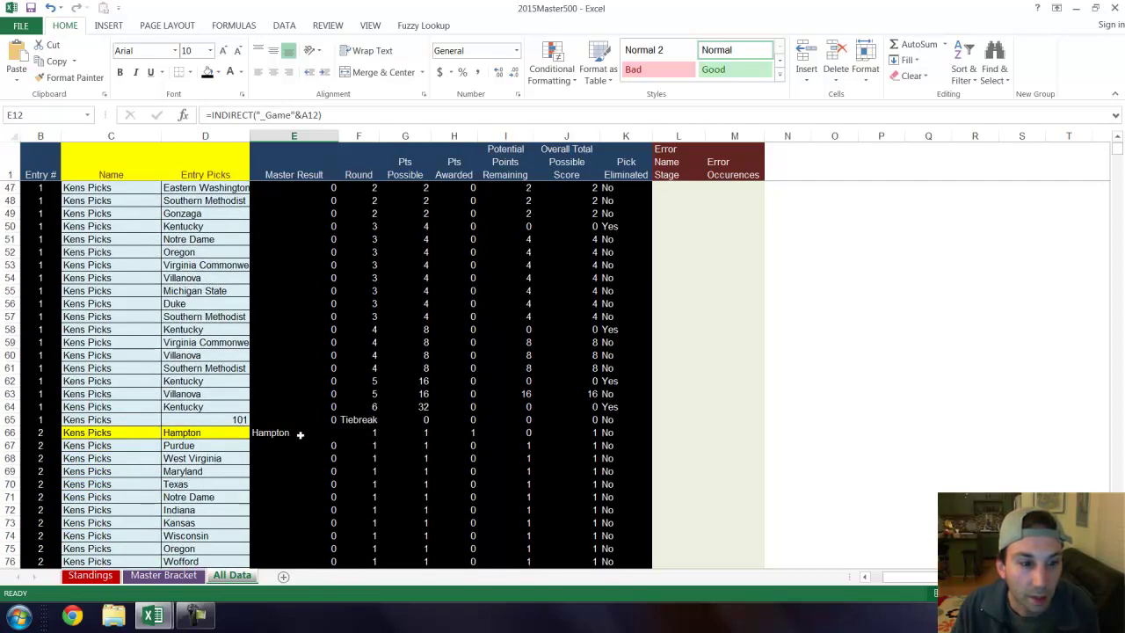
scroll(297, 429, "down", 10)
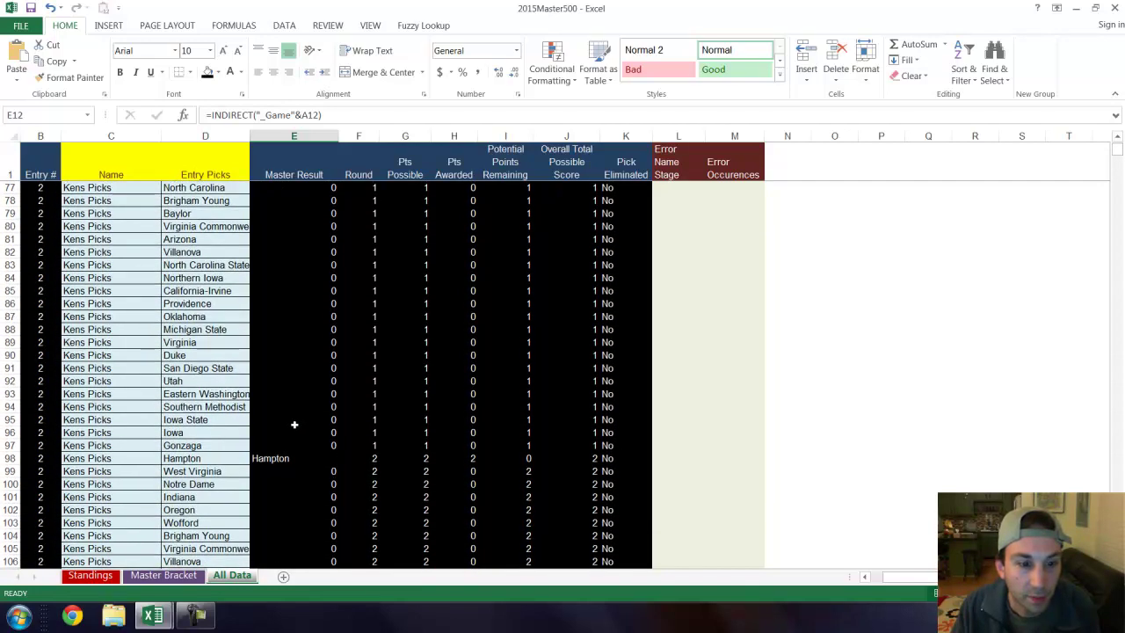
left_click(286, 458)
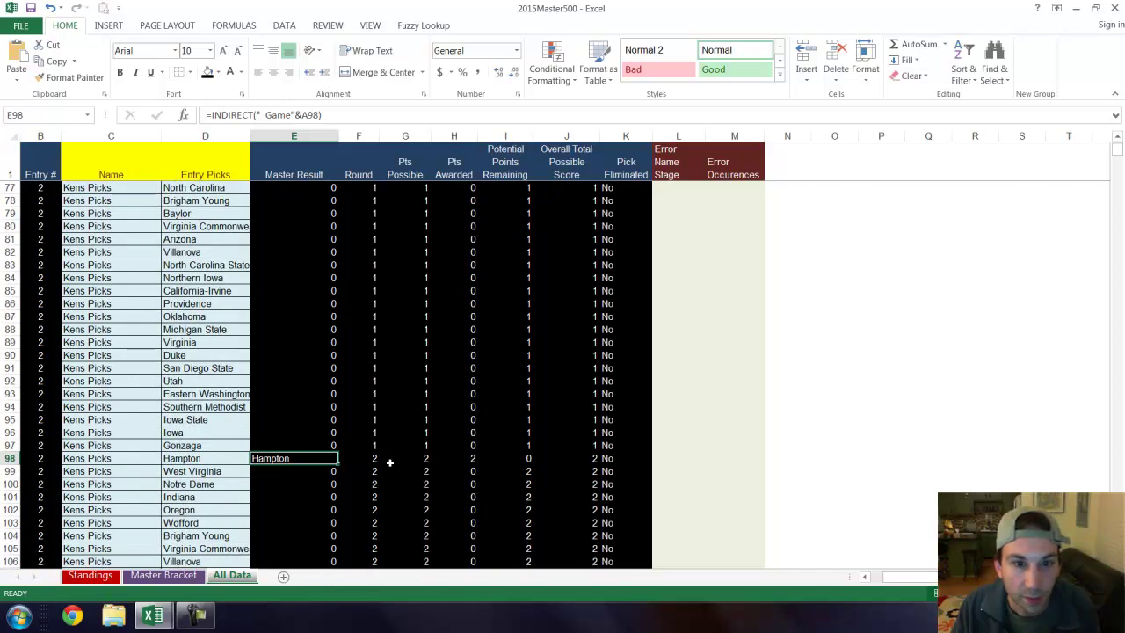
left_click(469, 458)
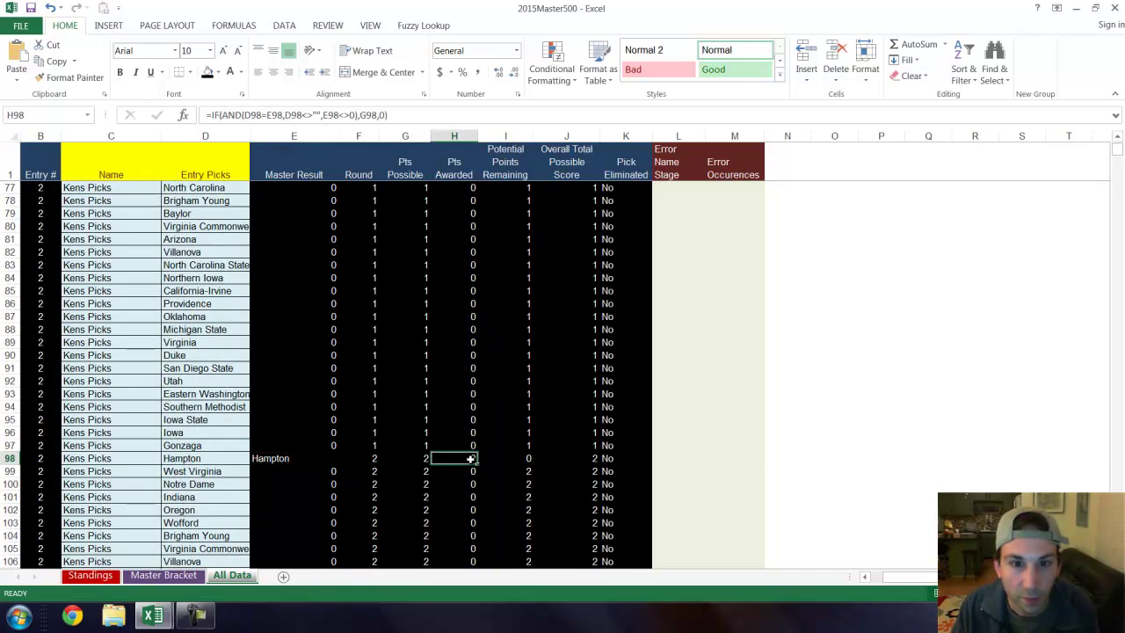
- Clear the Round slicer and deselect Tiebreak, giving 129 and 192 total possible points
left_click(91, 575)
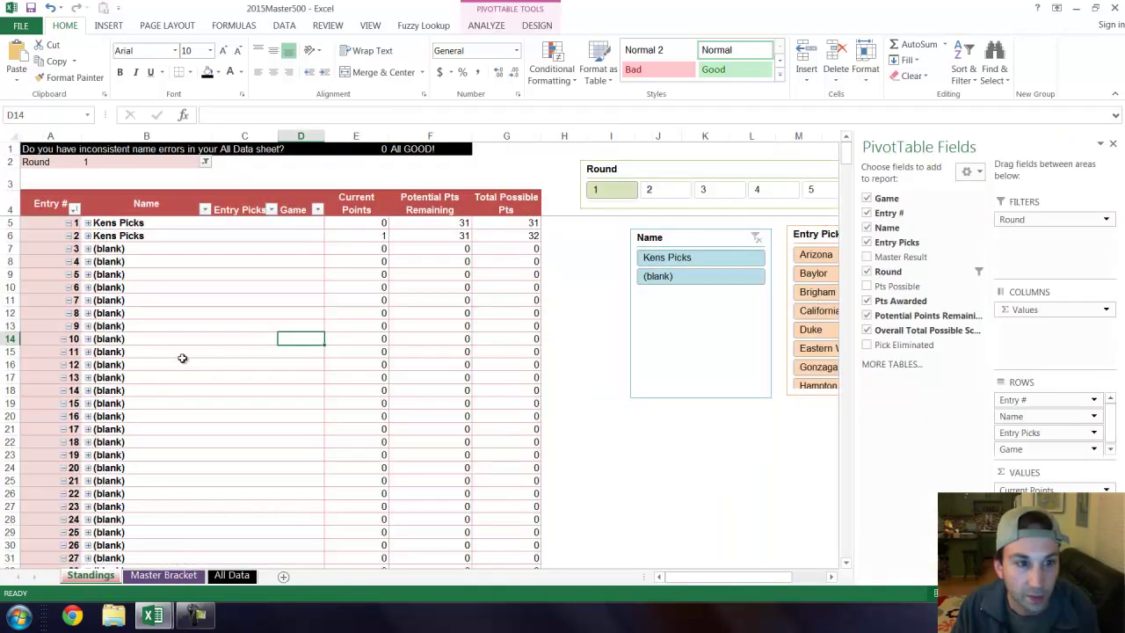
right_click(204, 338)
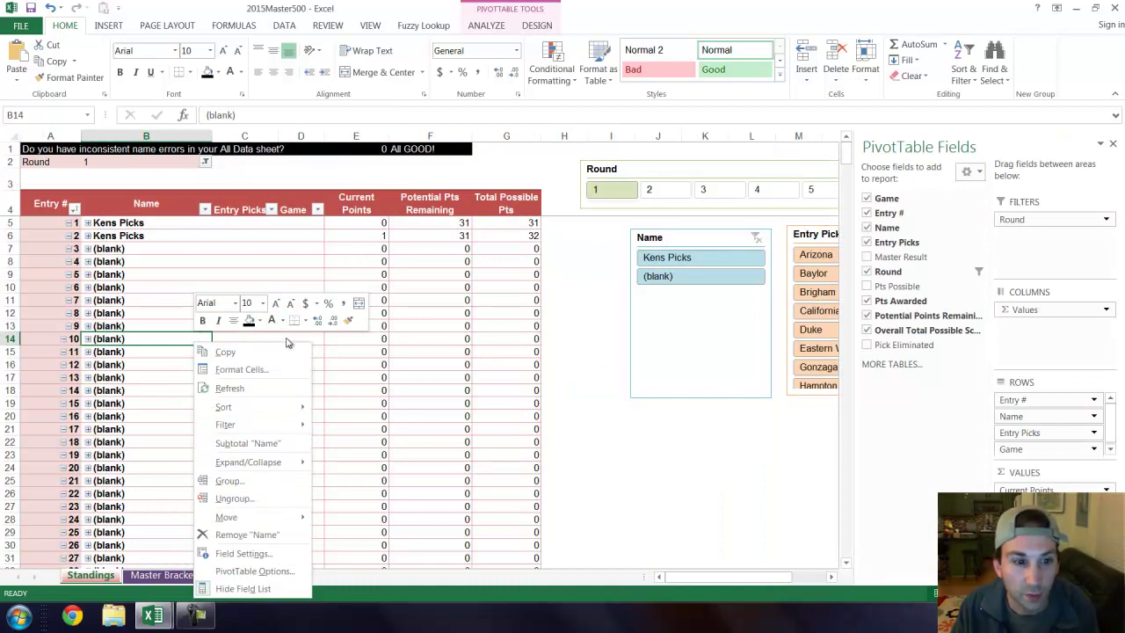
left_click(600, 279)
left_click(583, 376)
scroll(605, 308, "down", 3)
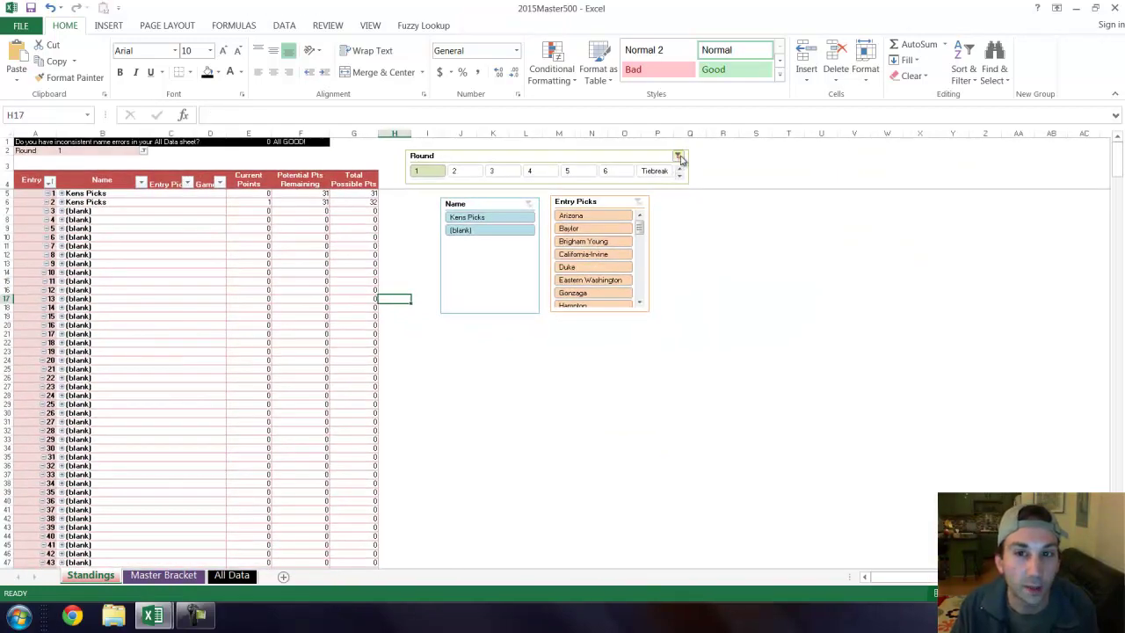
left_click(680, 157)
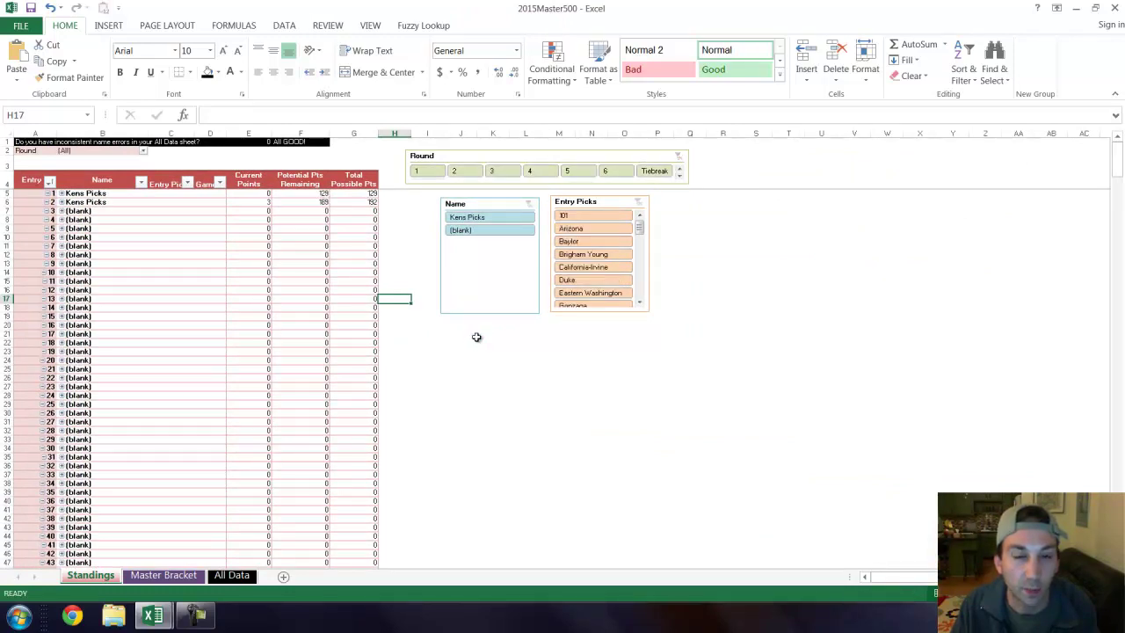
left_click(657, 174)
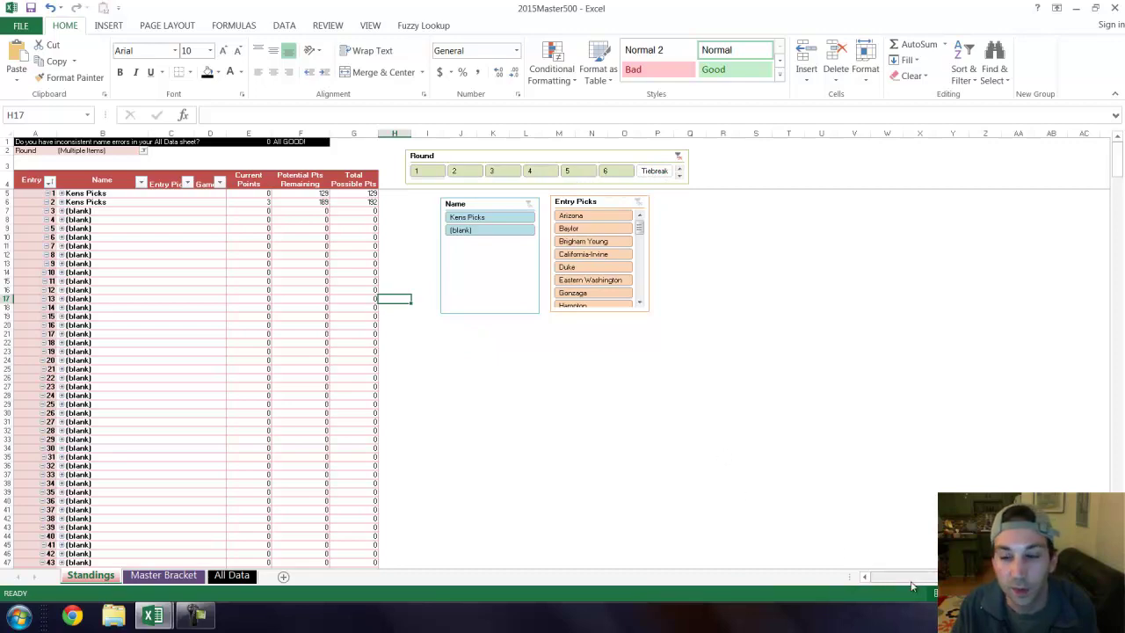
left_click_drag(910, 578, 788, 568)
scroll(329, 424, "up", 3, "ctrl")
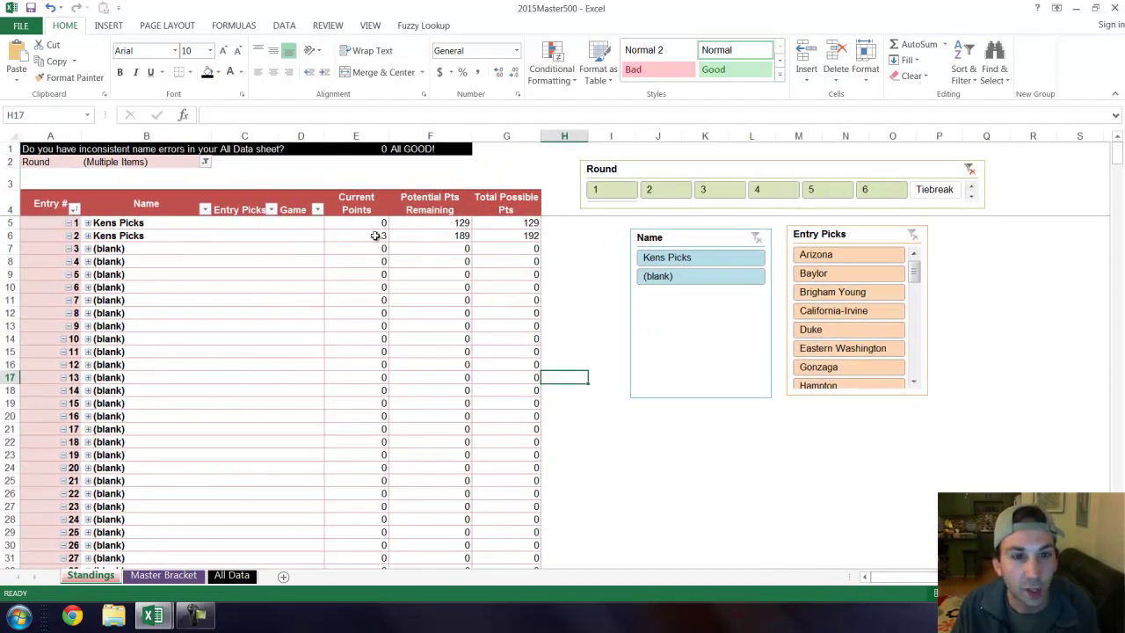
left_click(347, 233)
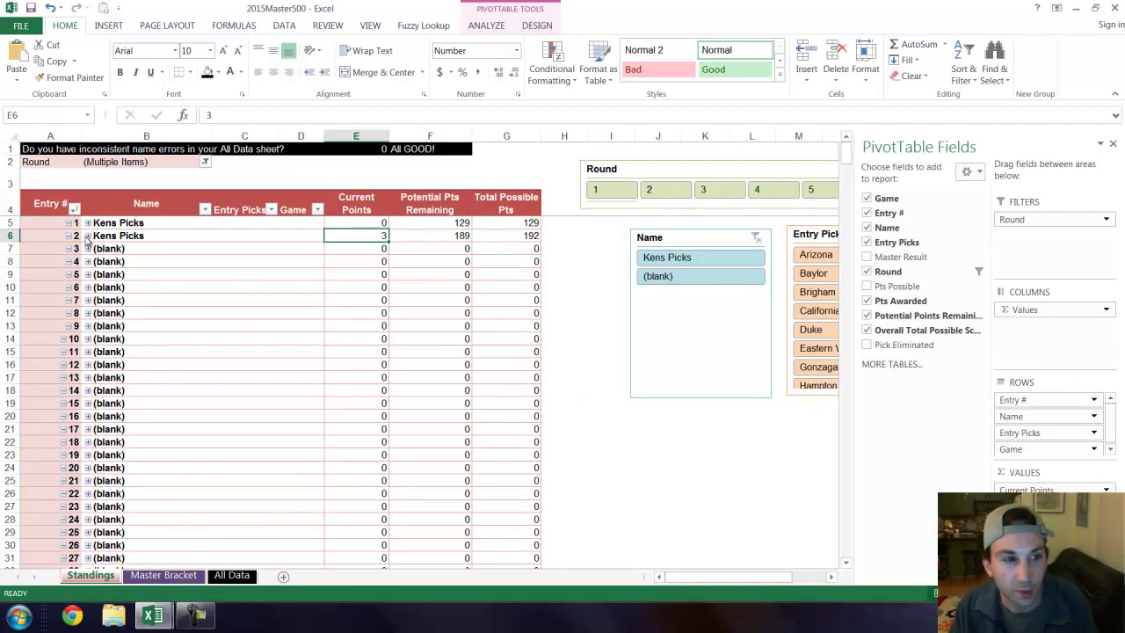
double_click(118, 239)
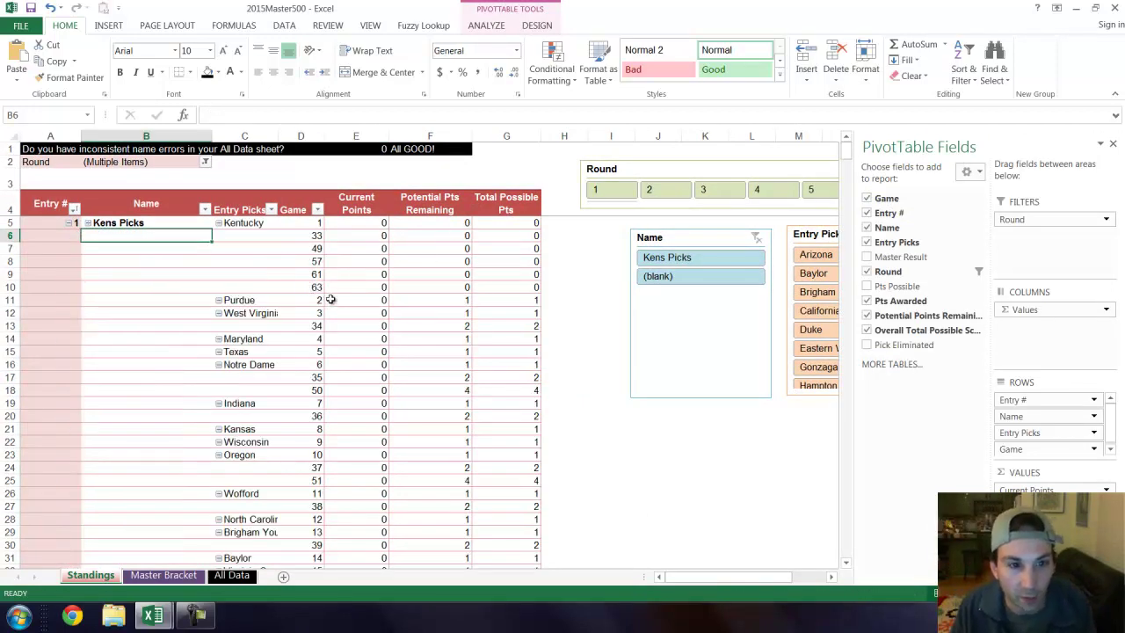
scroll(369, 351, "down", 8)
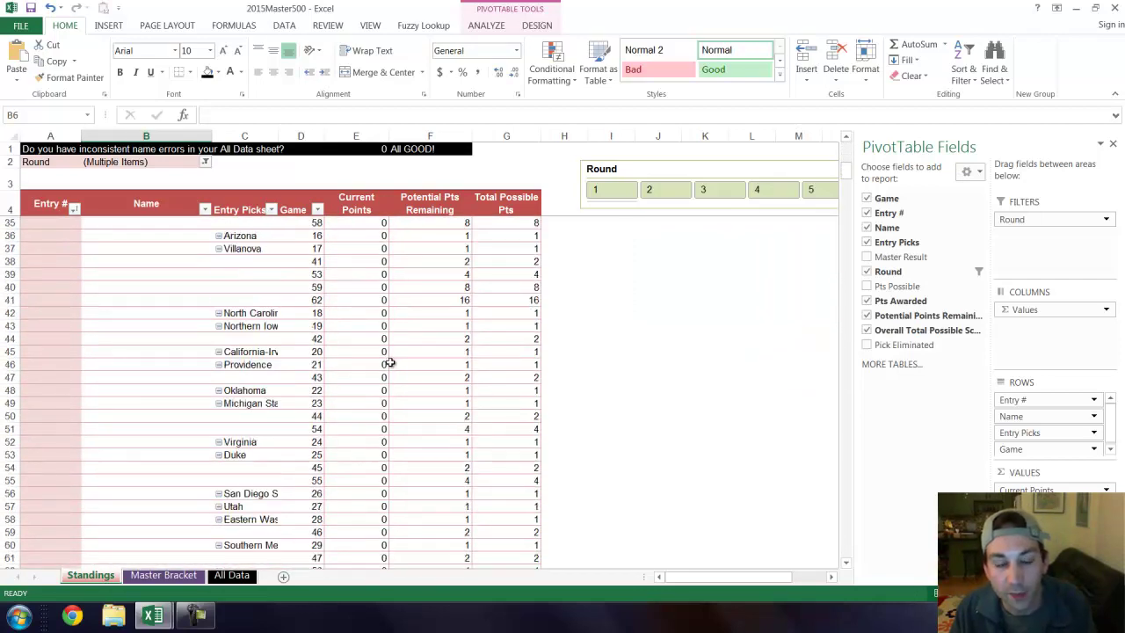
scroll(417, 400, "up", 8)
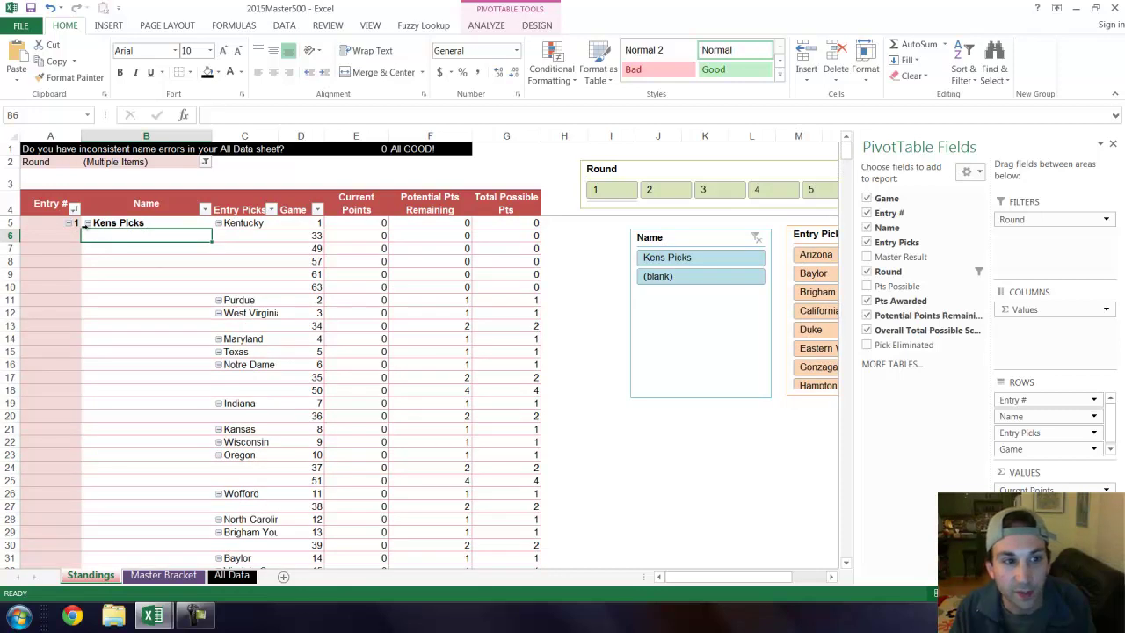
left_click(87, 223)
- Move the Entry Picks slicer over the Name slicer, enlarge it, and set three columns
left_click(626, 416)
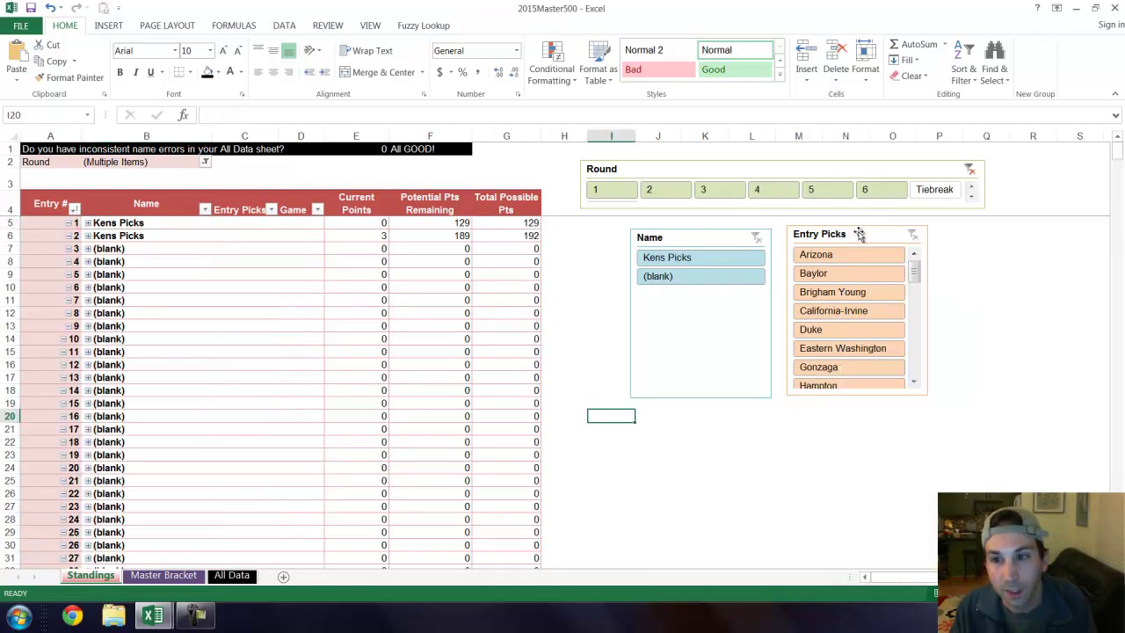
left_click_drag(857, 234, 686, 278)
left_click_drag(761, 438, 956, 517)
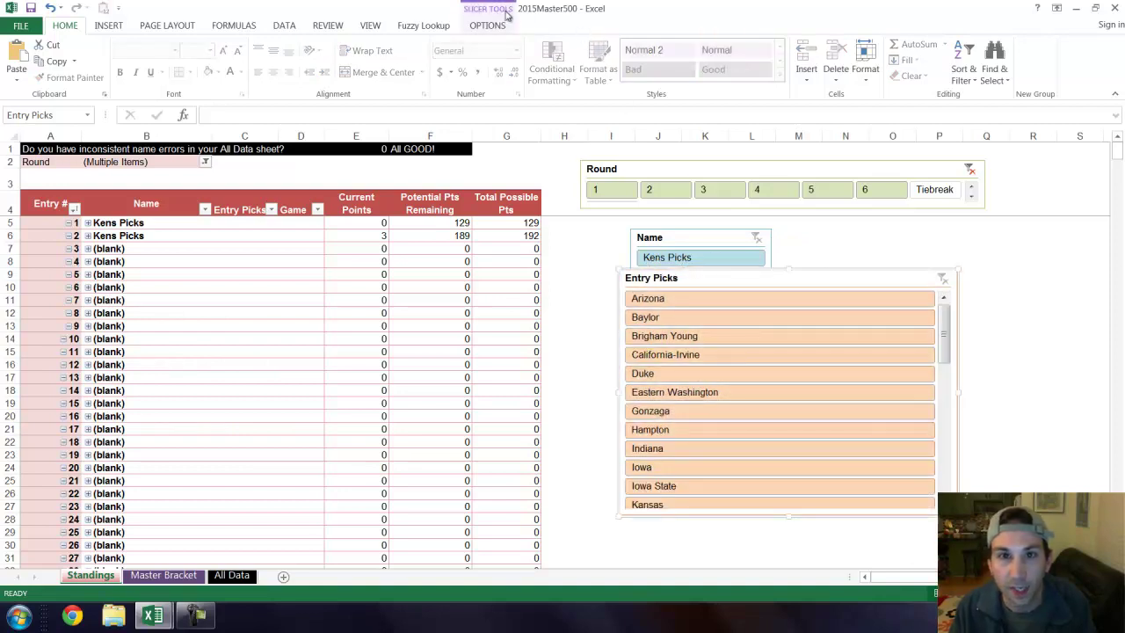
left_click(493, 26)
left_click(753, 40)
left_click(753, 41)
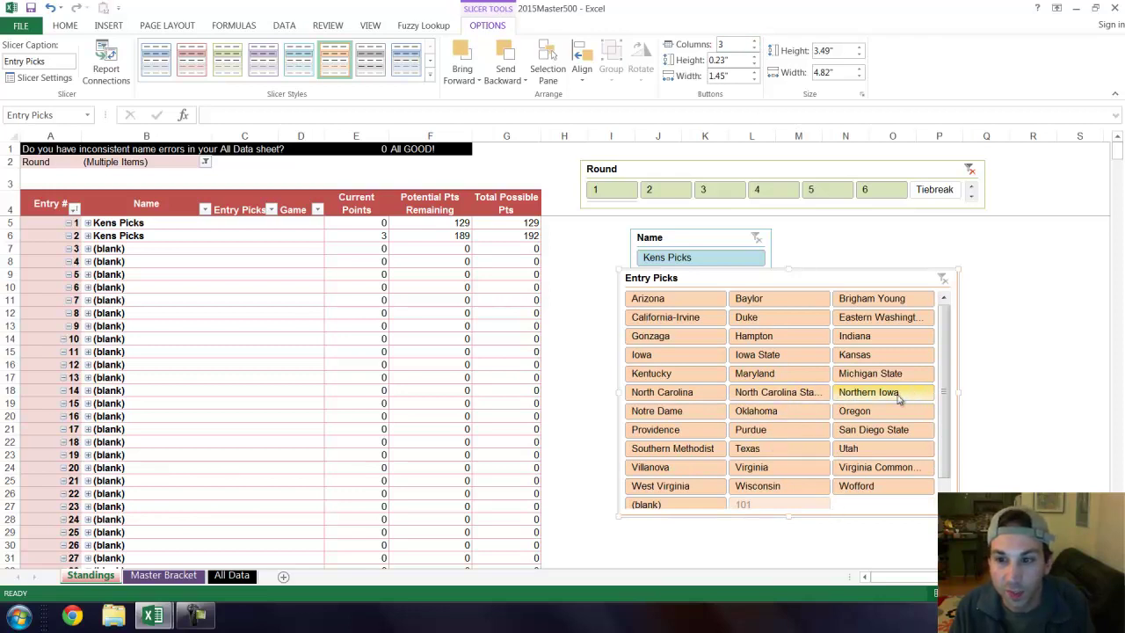
- Filter Entry Picks to Kentucky and Villanova, then clear the filter and shift the slicer right
left_click(661, 373)
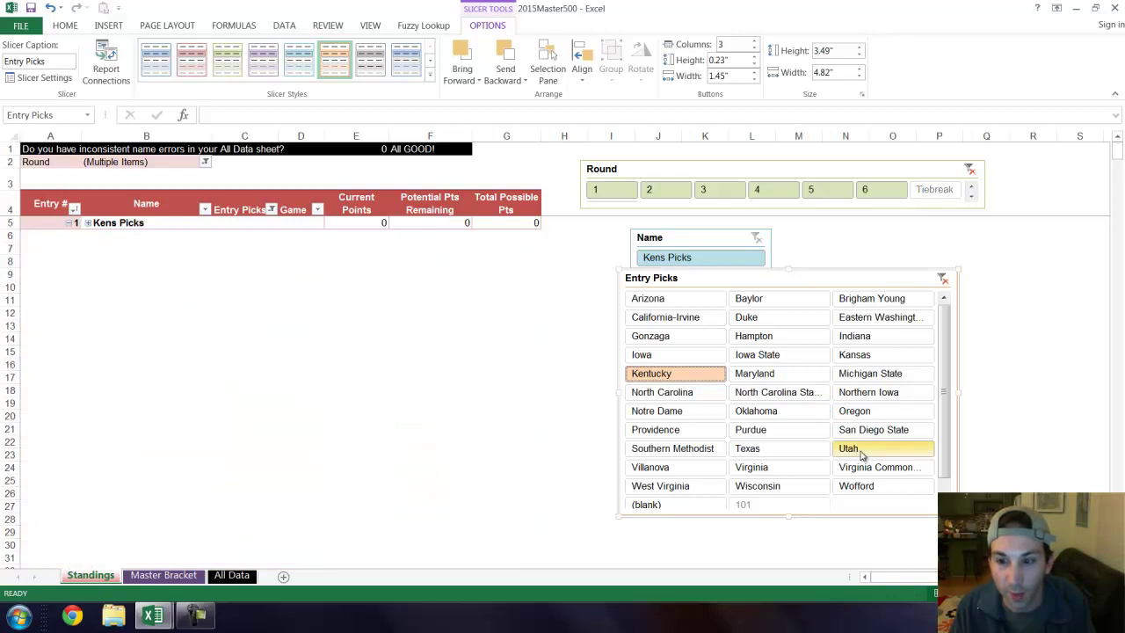
left_click(674, 473, "ctrl")
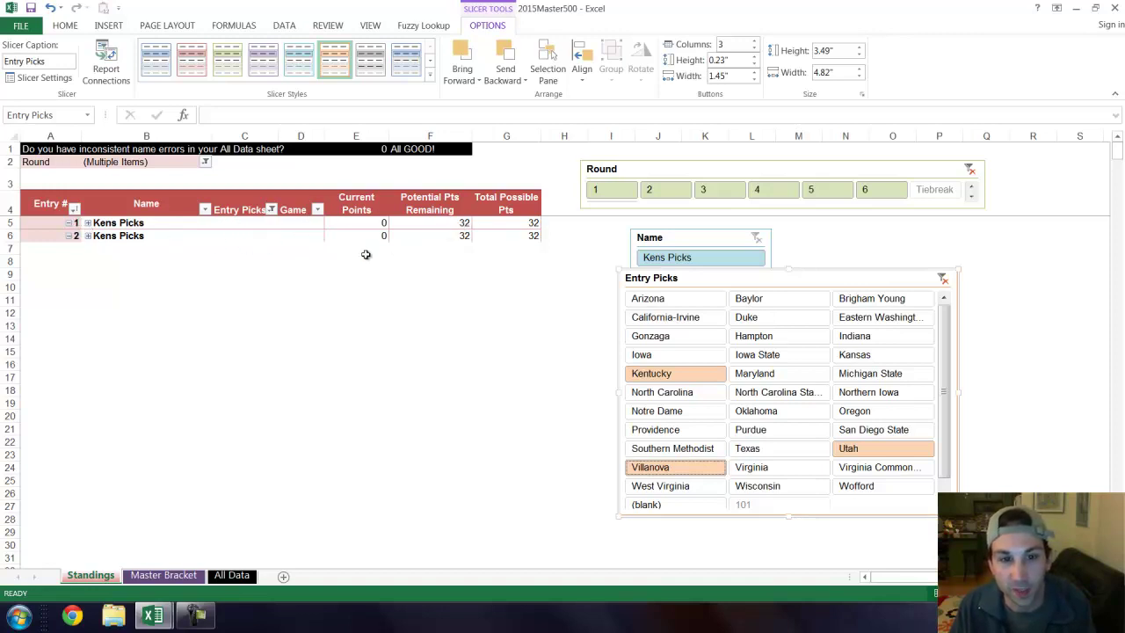
left_click(942, 278)
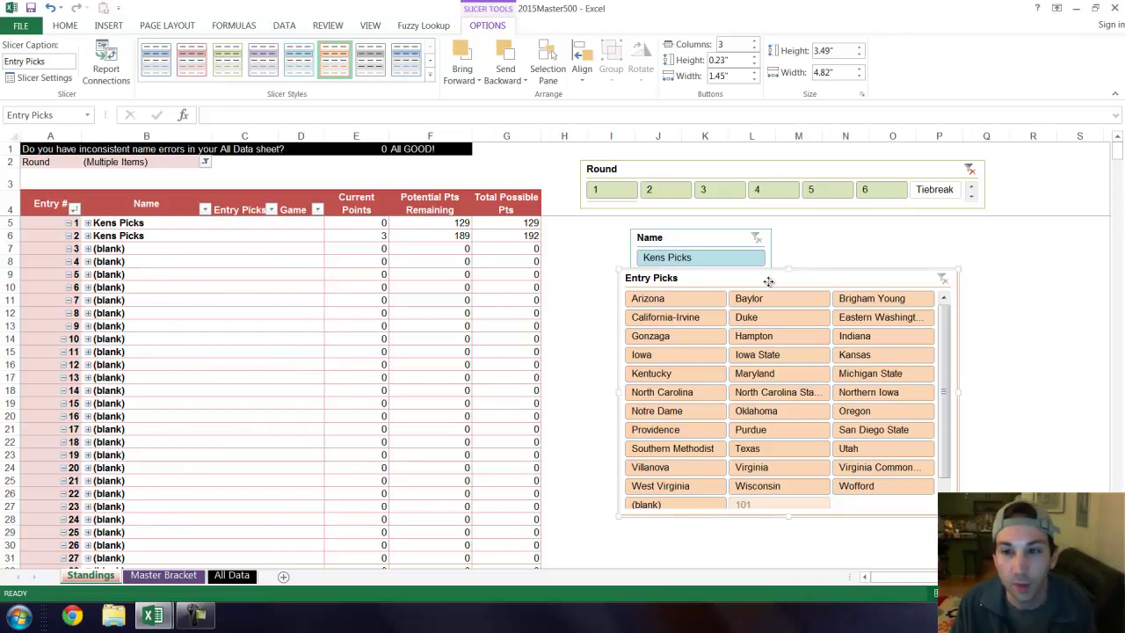
left_click_drag(771, 279, 892, 284)
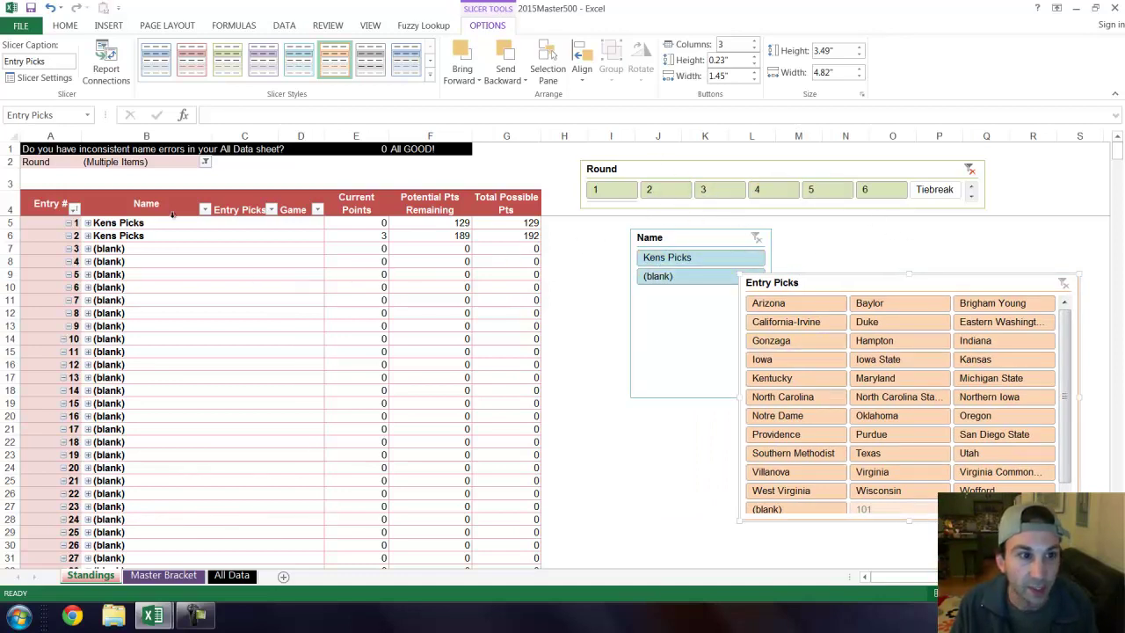
- Set the pivot's Round report filter to only Round 1
left_click(273, 187)
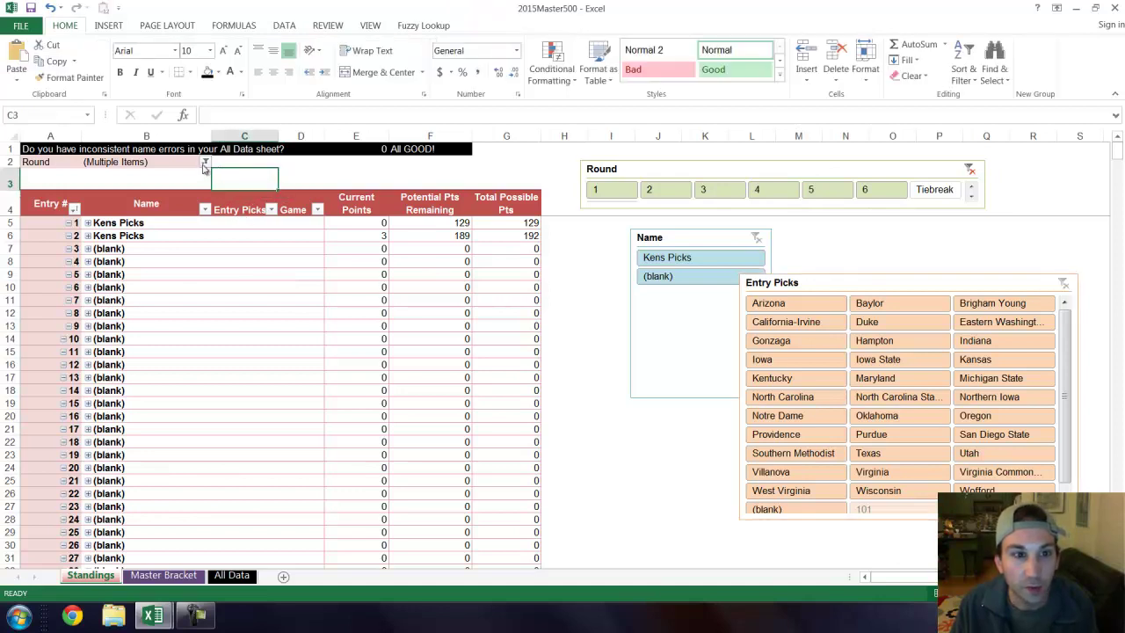
left_click(205, 162)
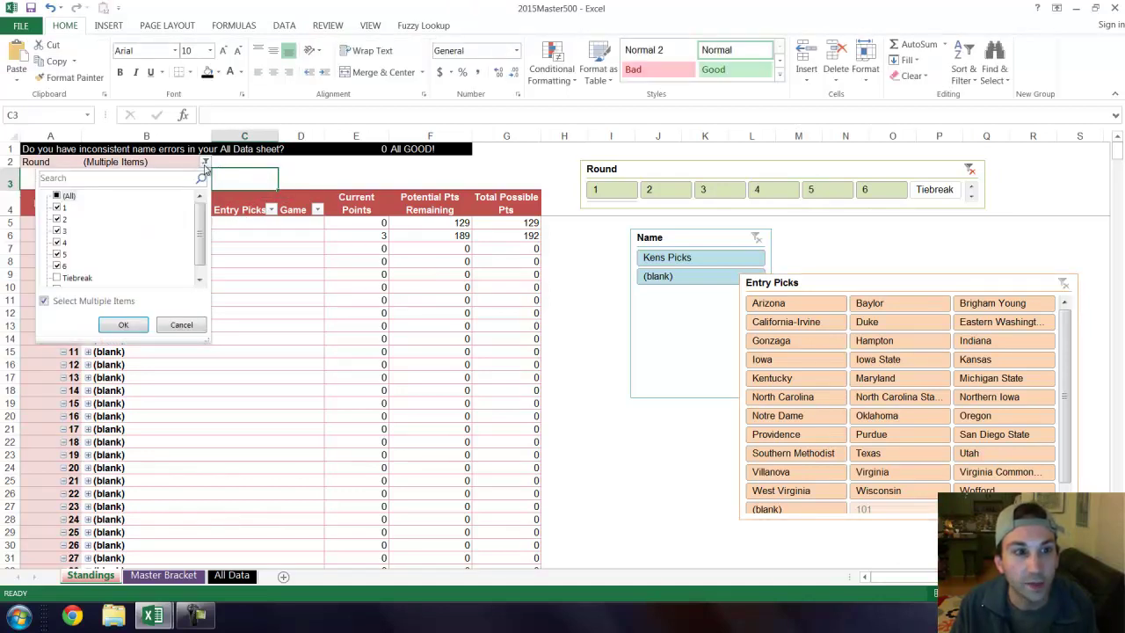
left_click(59, 201)
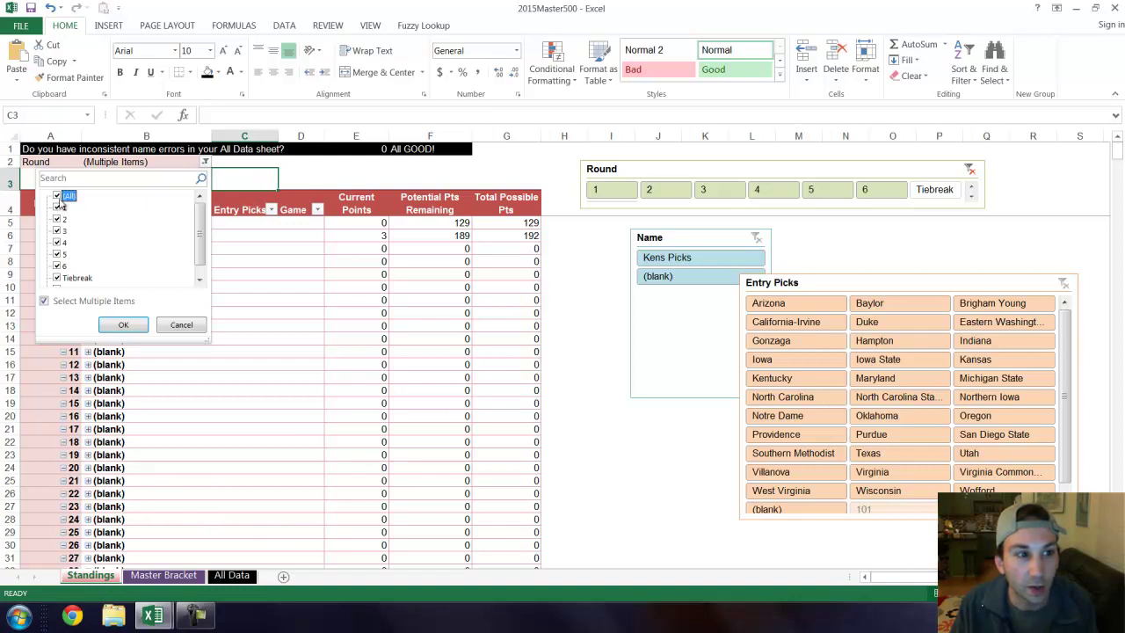
left_click(58, 199)
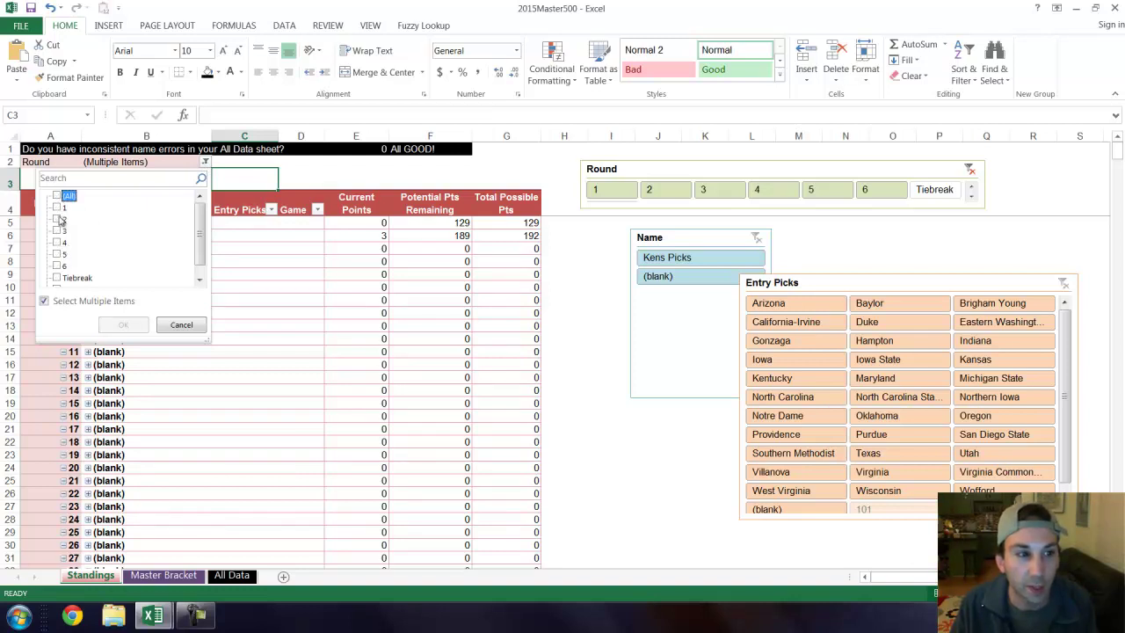
left_click(58, 209)
left_click(123, 325)
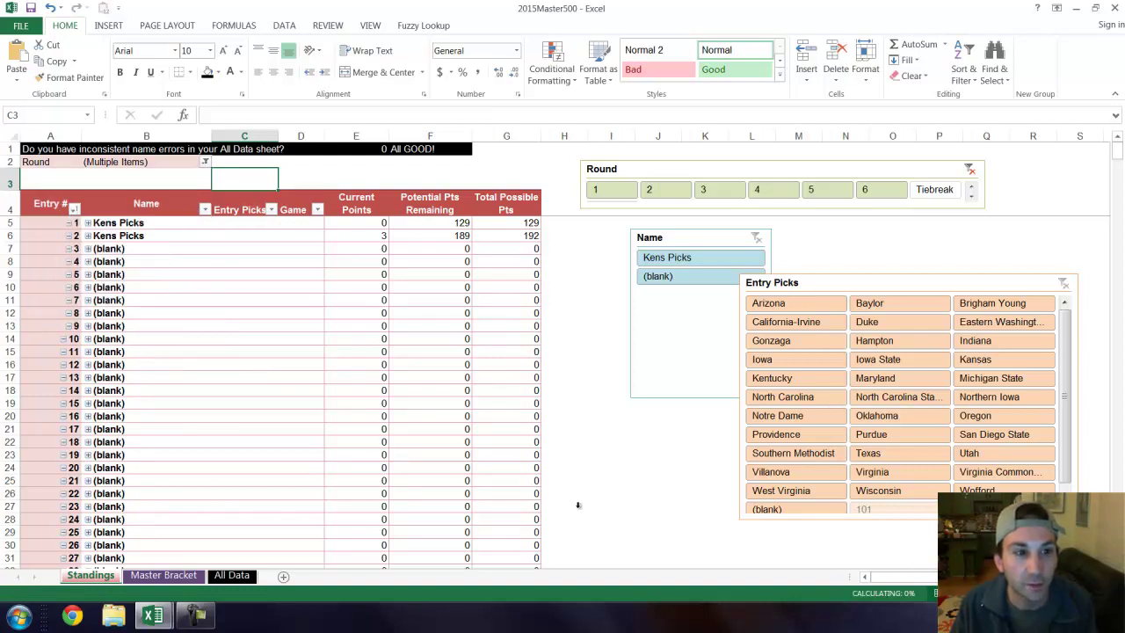
left_click(302, 184)
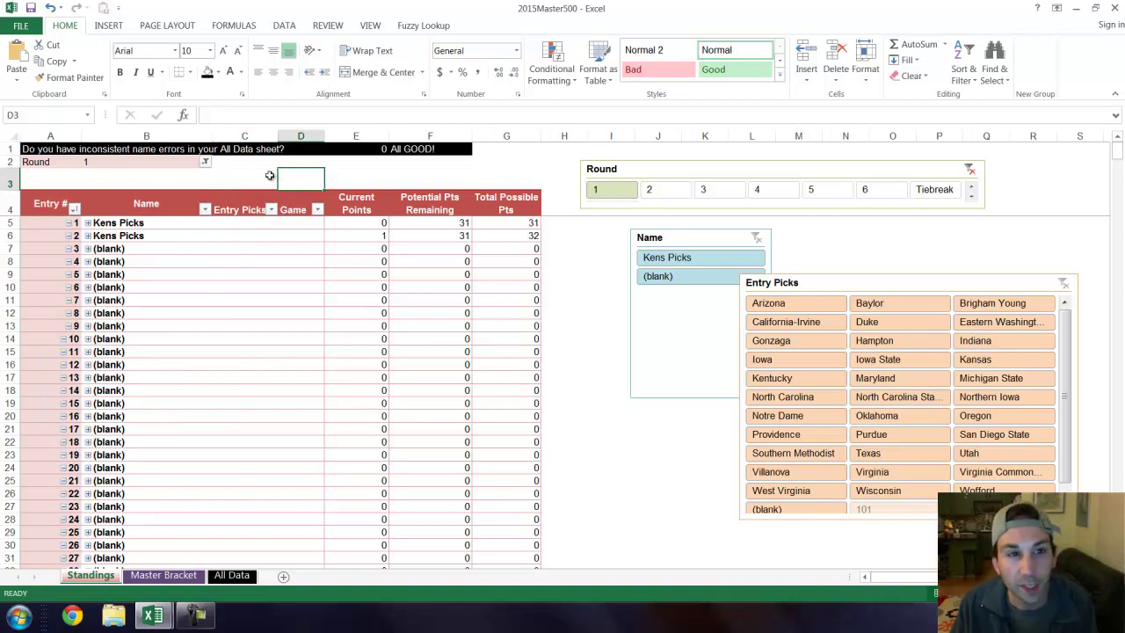
- Reset the Round report filter to (All), including Tiebreak
left_click(206, 162)
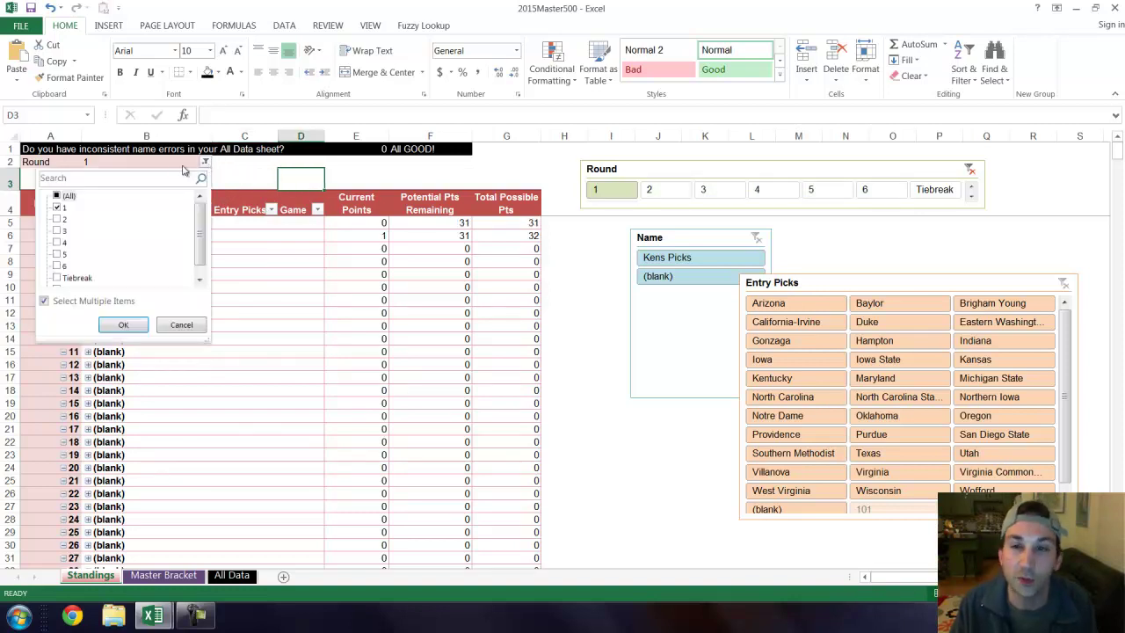
left_click(56, 196)
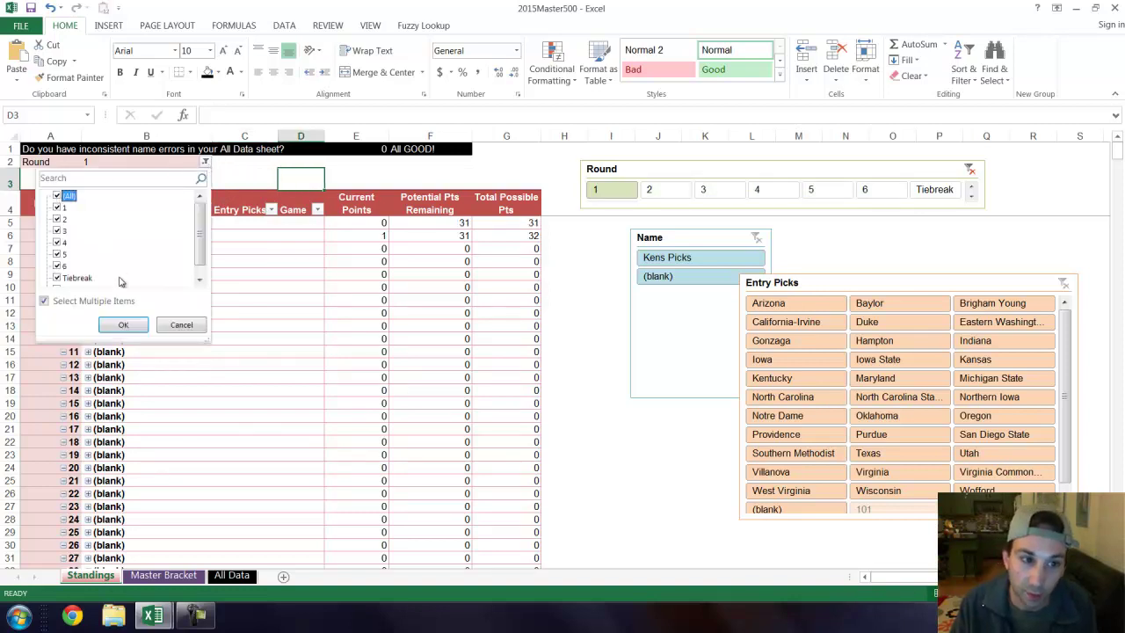
left_click(123, 324)
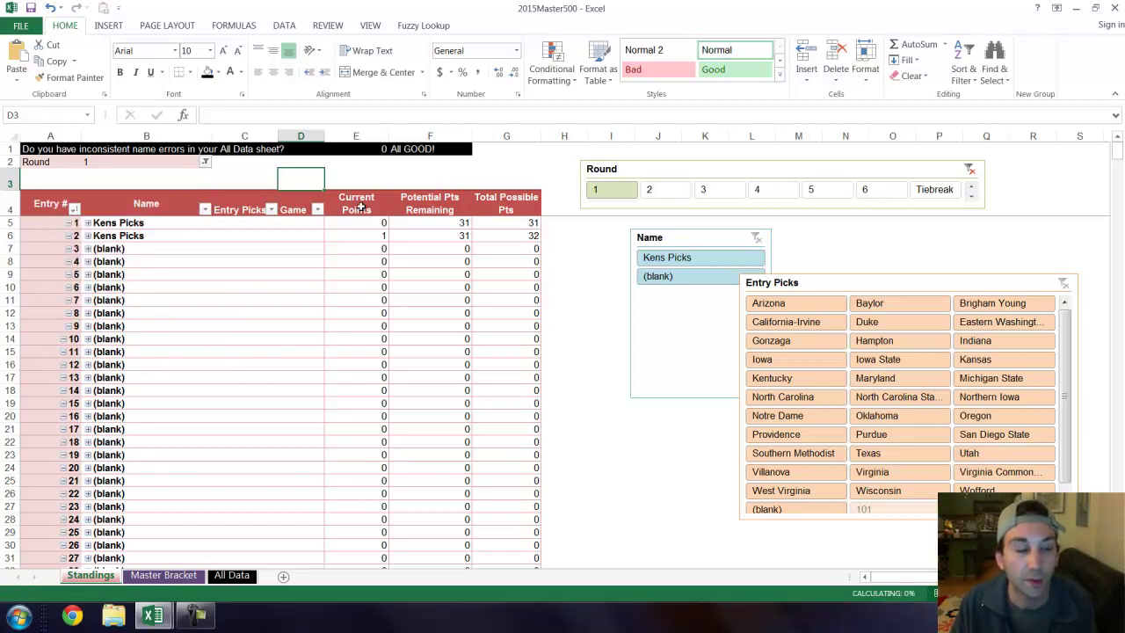
left_click(903, 227)
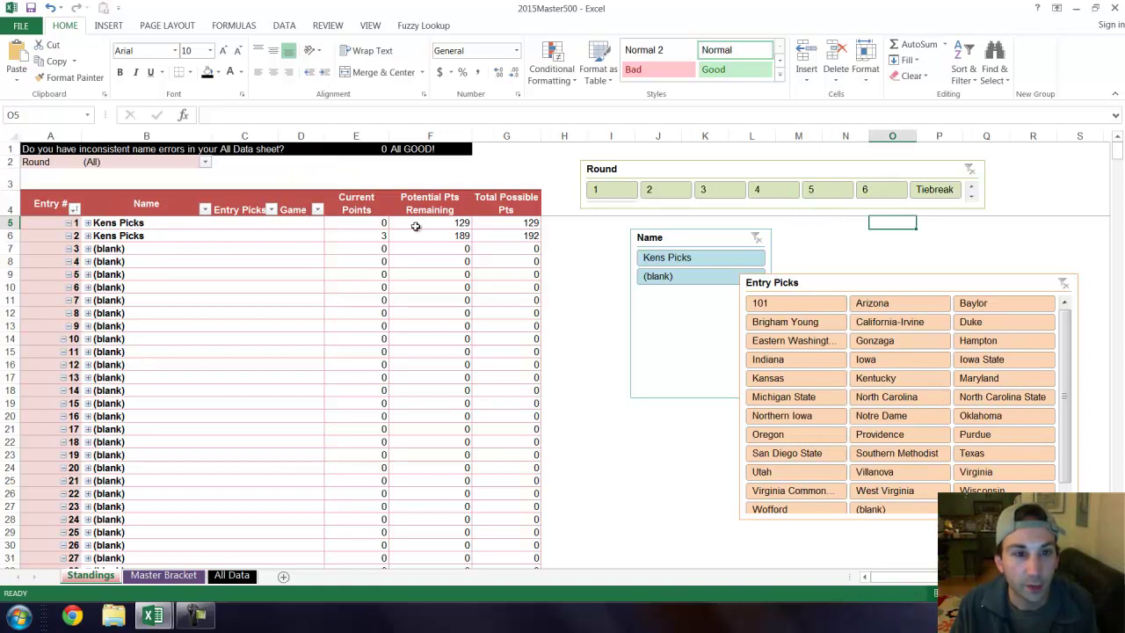
- Sort Entry # descending by Total Possible Pts, putting entry 2 (192) above entry 1 (129)
left_click(74, 208)
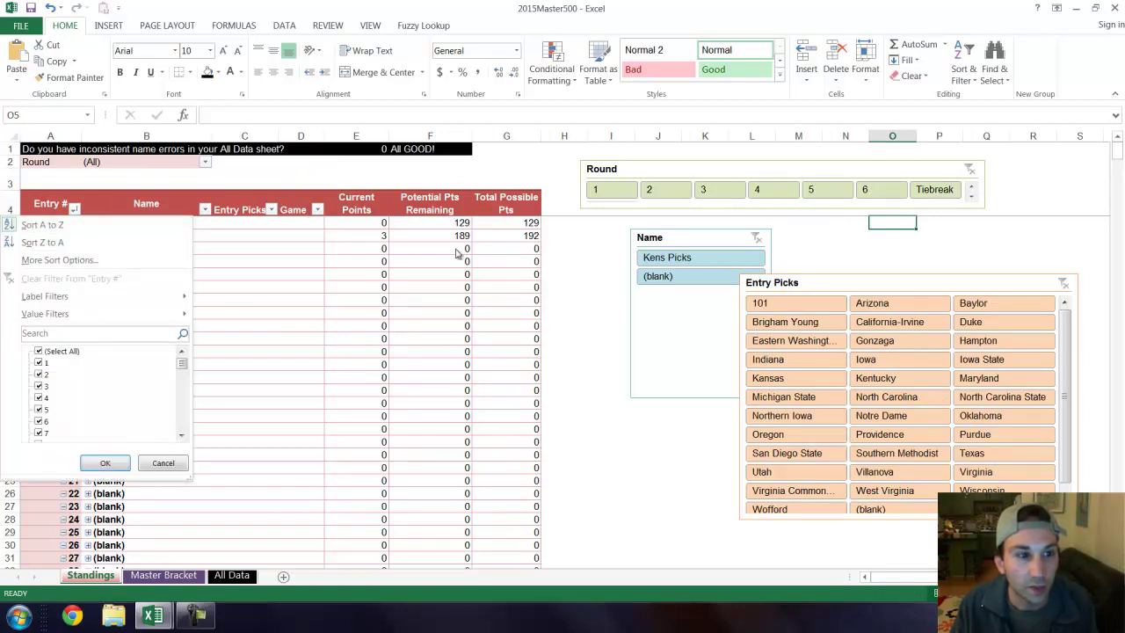
left_click(59, 260)
left_click(488, 147)
left_click(532, 163)
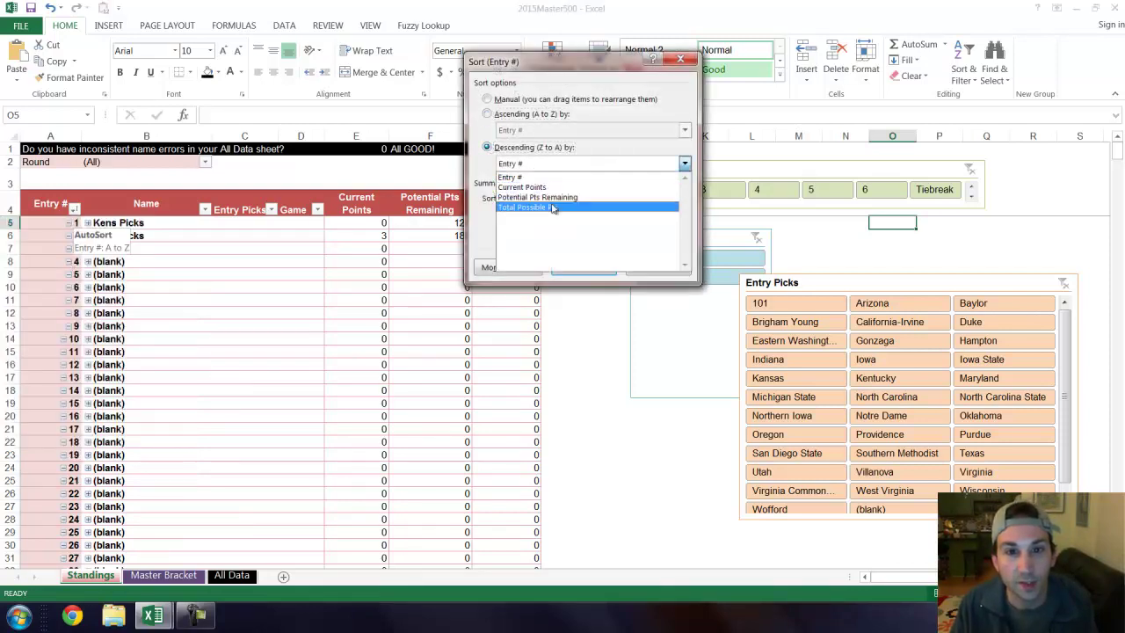
left_click(554, 208)
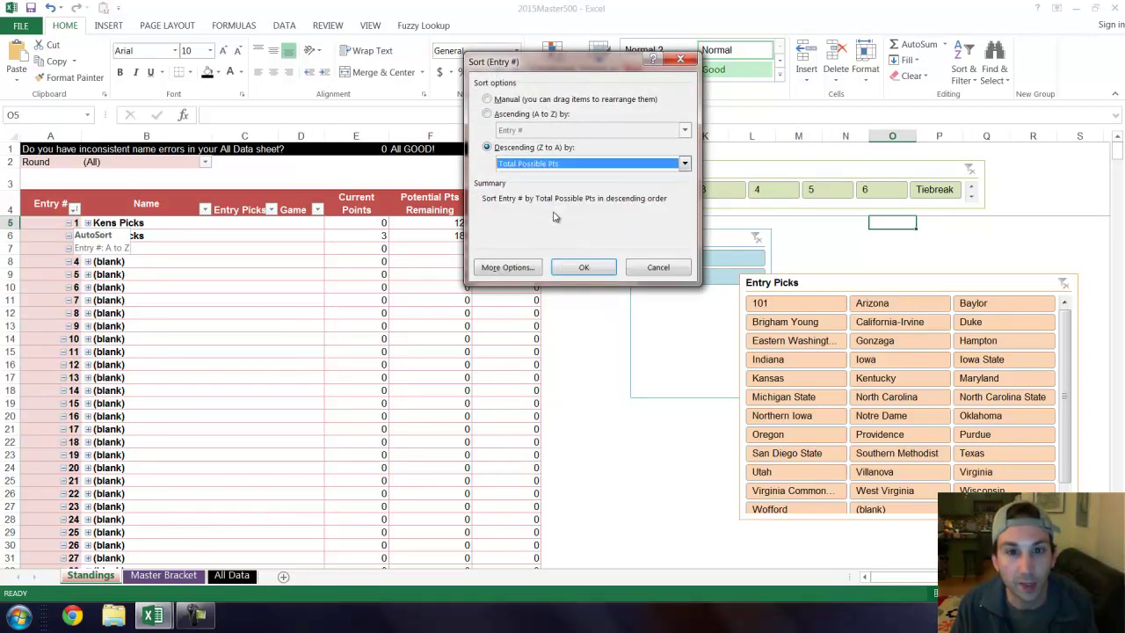
left_click(584, 267)
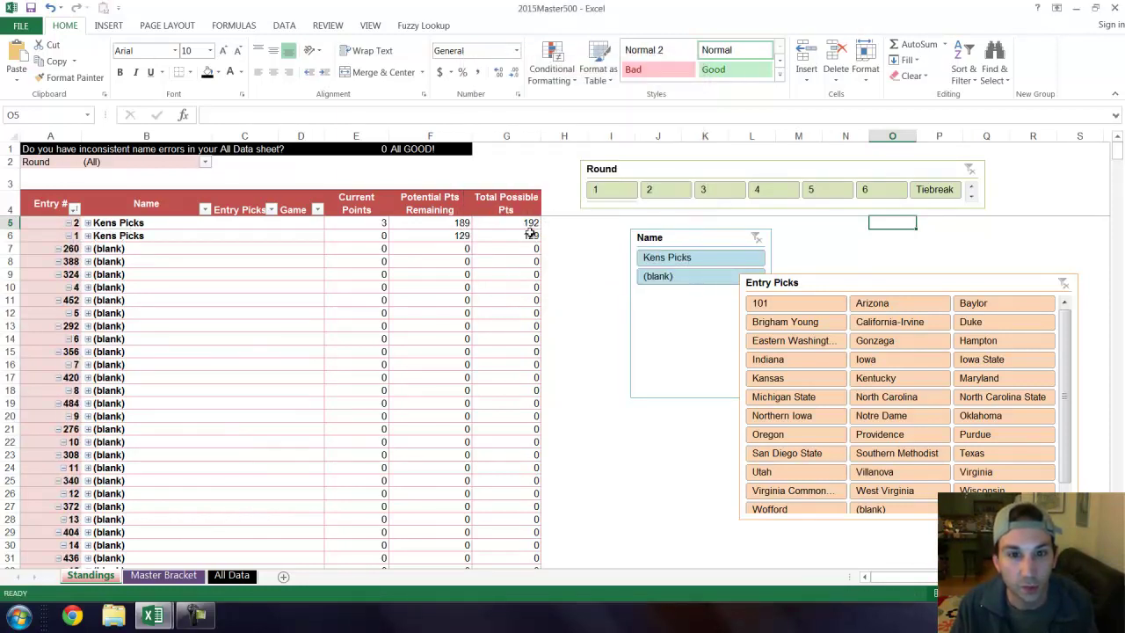
left_click(522, 223)
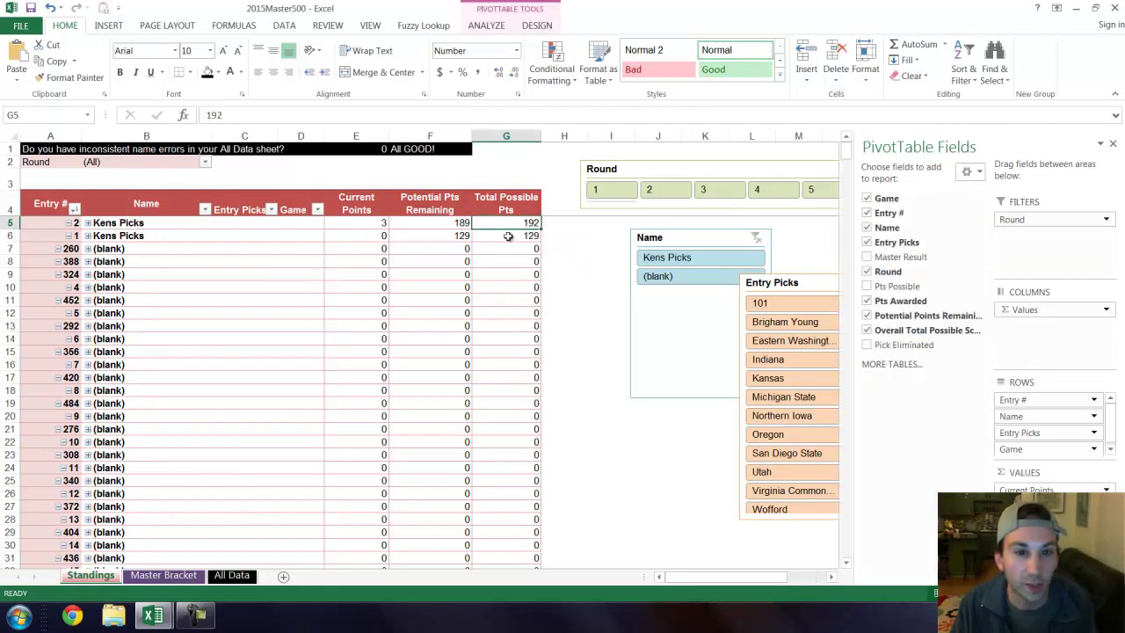
left_click(366, 222)
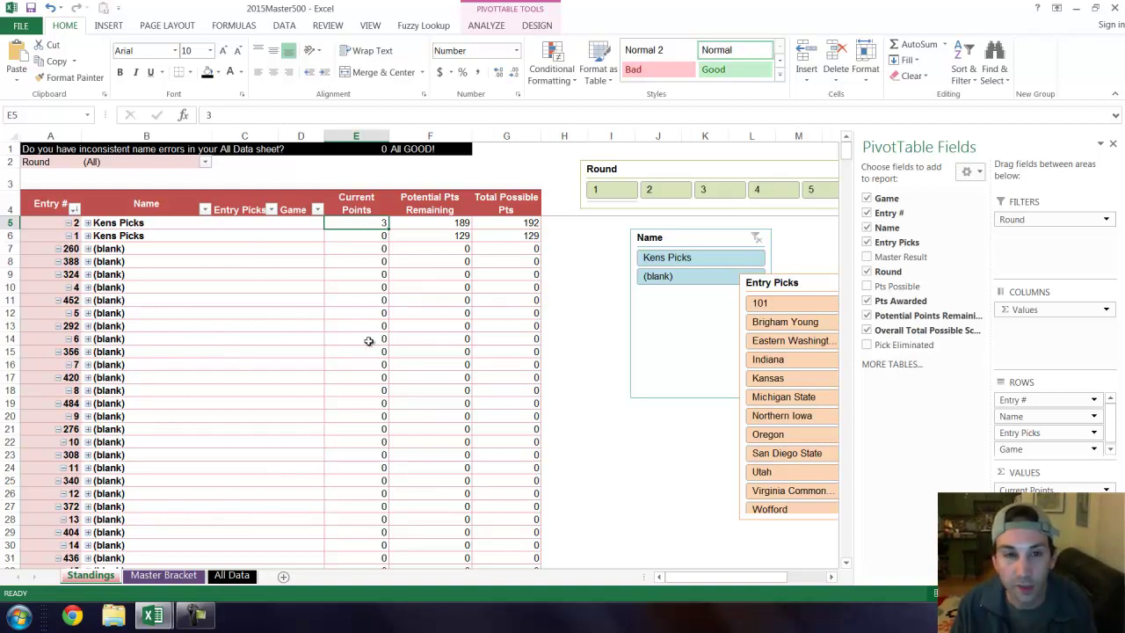
- On Master Bracket, review the Win Points Awarded values for rounds 1–6
left_click(165, 575)
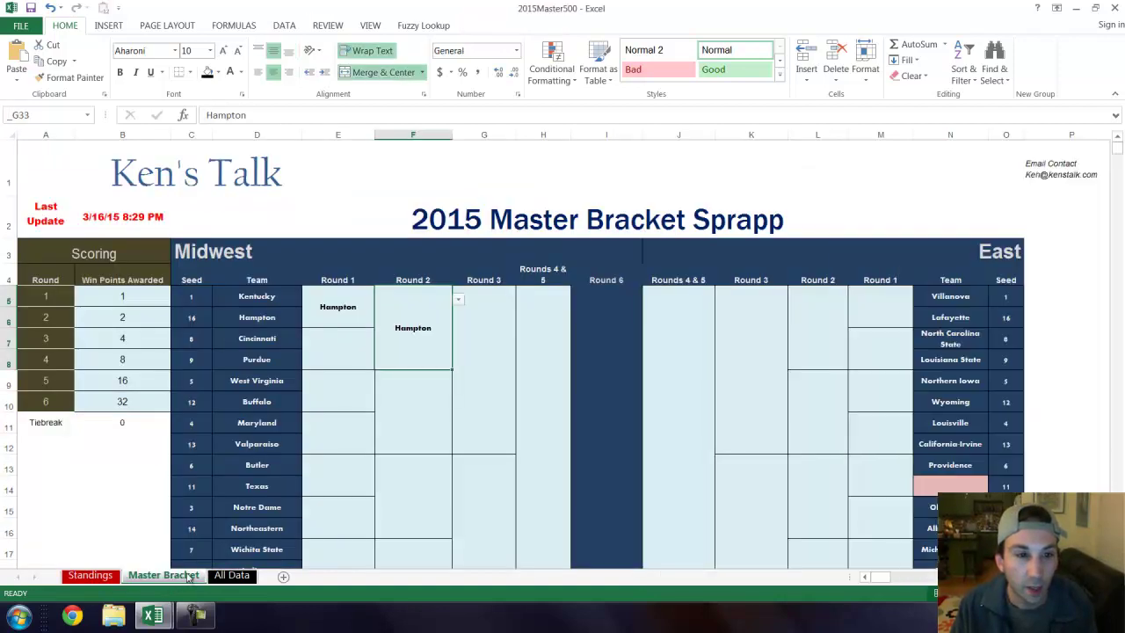
left_click(130, 298)
left_click_drag(125, 300, 123, 396)
left_click(359, 384)
- Enter Boise State in East seed-11 slot N14, then delete it so N14 is empty
scroll(415, 346, "down", 1)
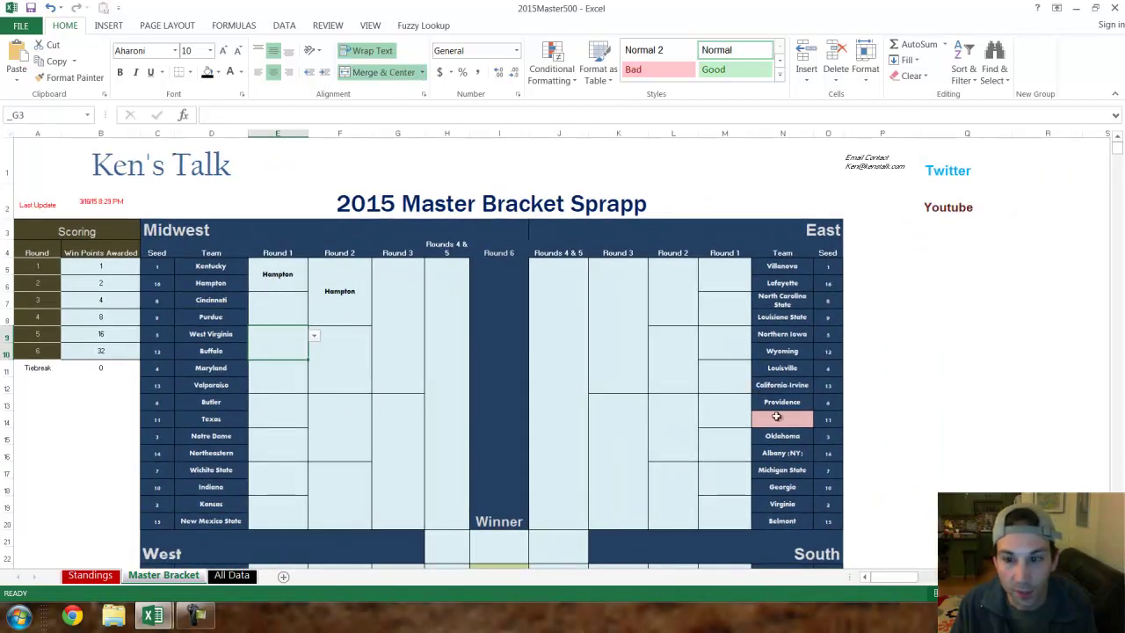
left_click(780, 418)
left_click(821, 421)
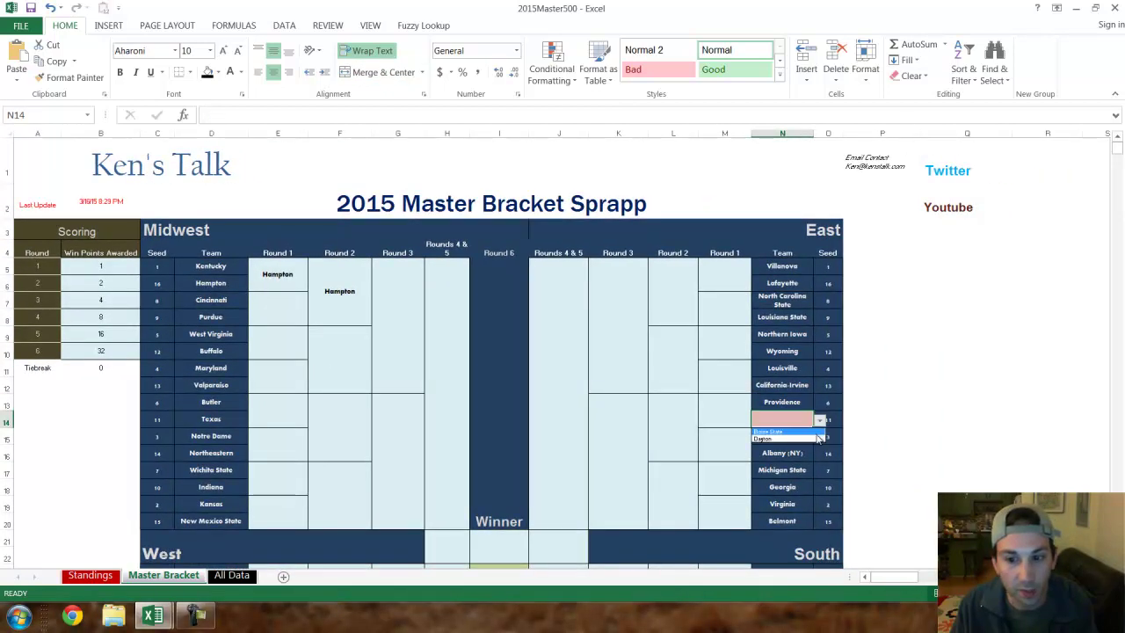
left_click(816, 432)
scroll(721, 369, "down", 4)
left_click(788, 369)
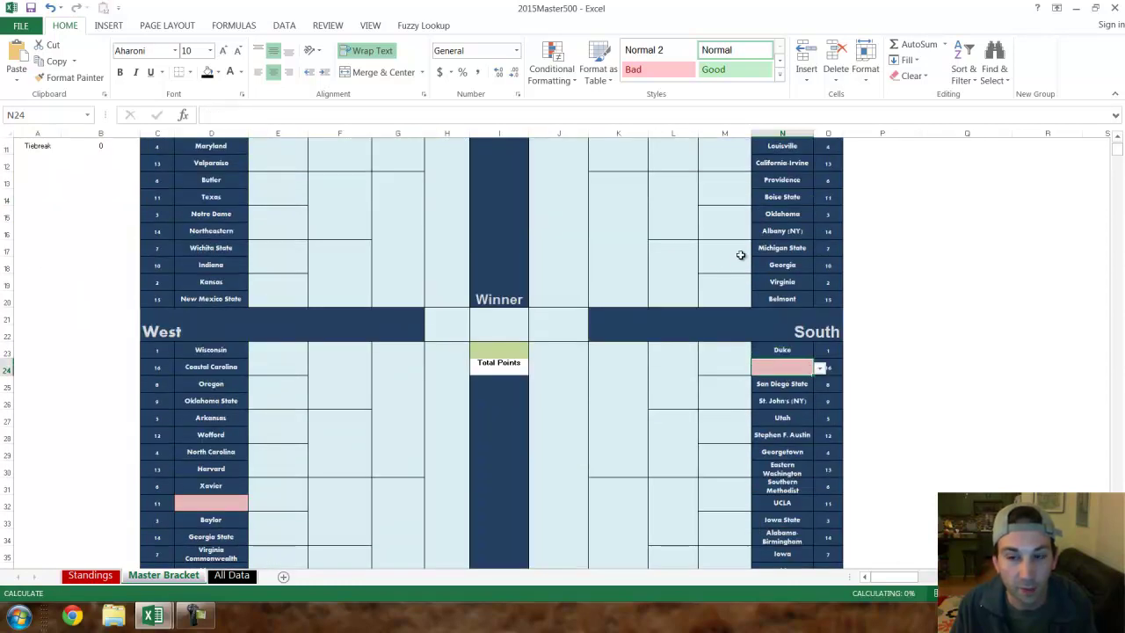
left_click(791, 199)
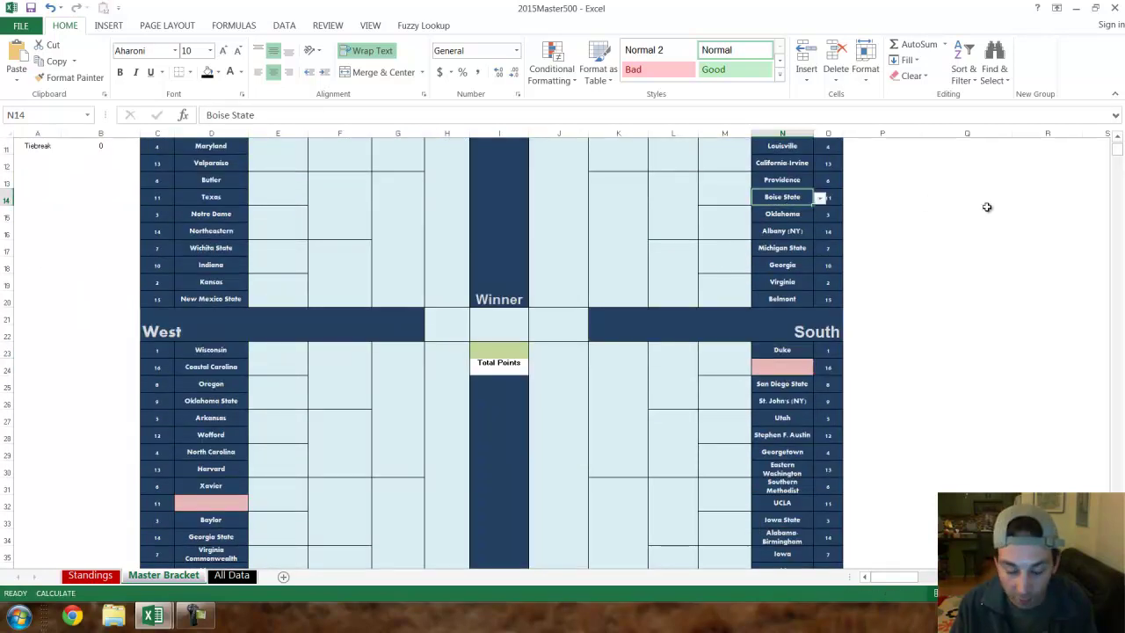
key("BackSpace")
key("Return")
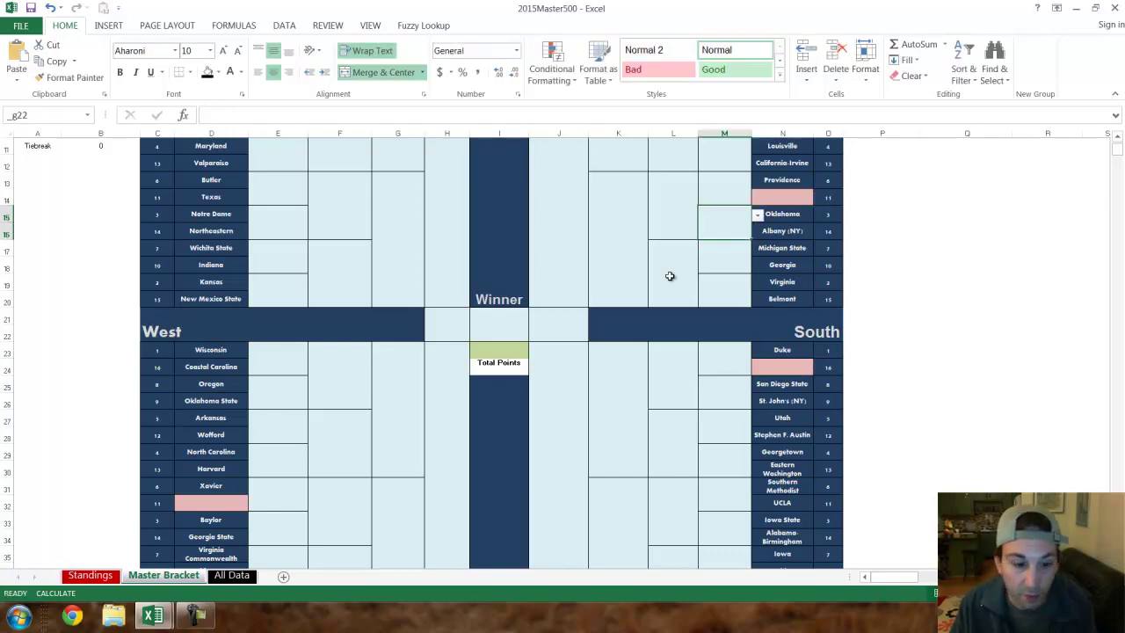
- Show the All Data sheet from its top rows, with the Kentucky pick in row 2
left_click(233, 575)
scroll(234, 387, "down", 20)
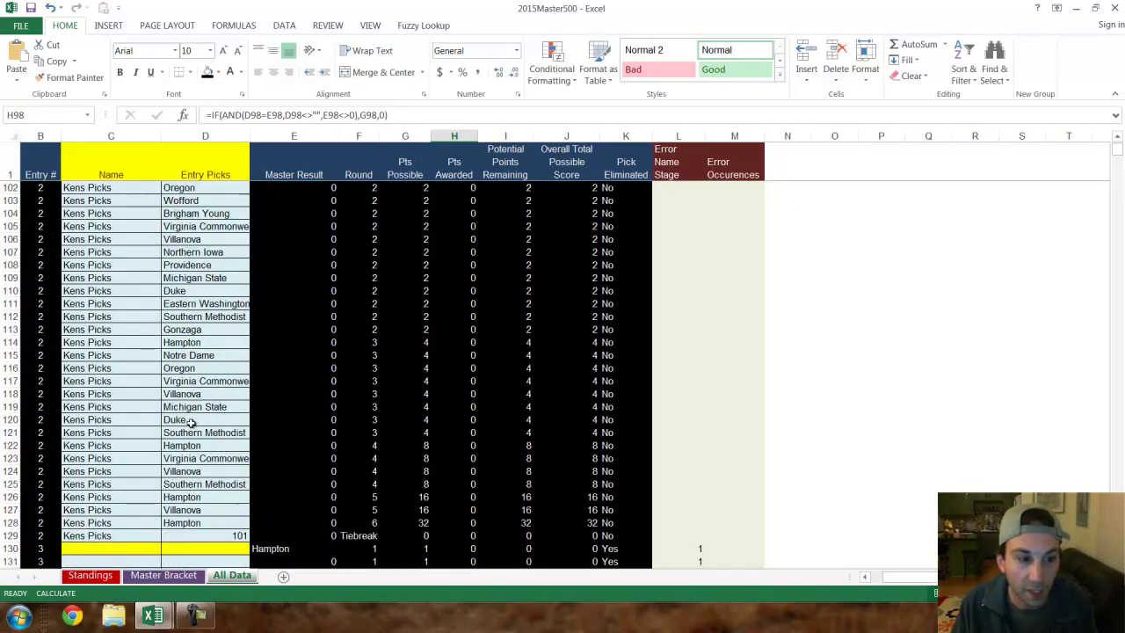
scroll(187, 437, "up", 20)
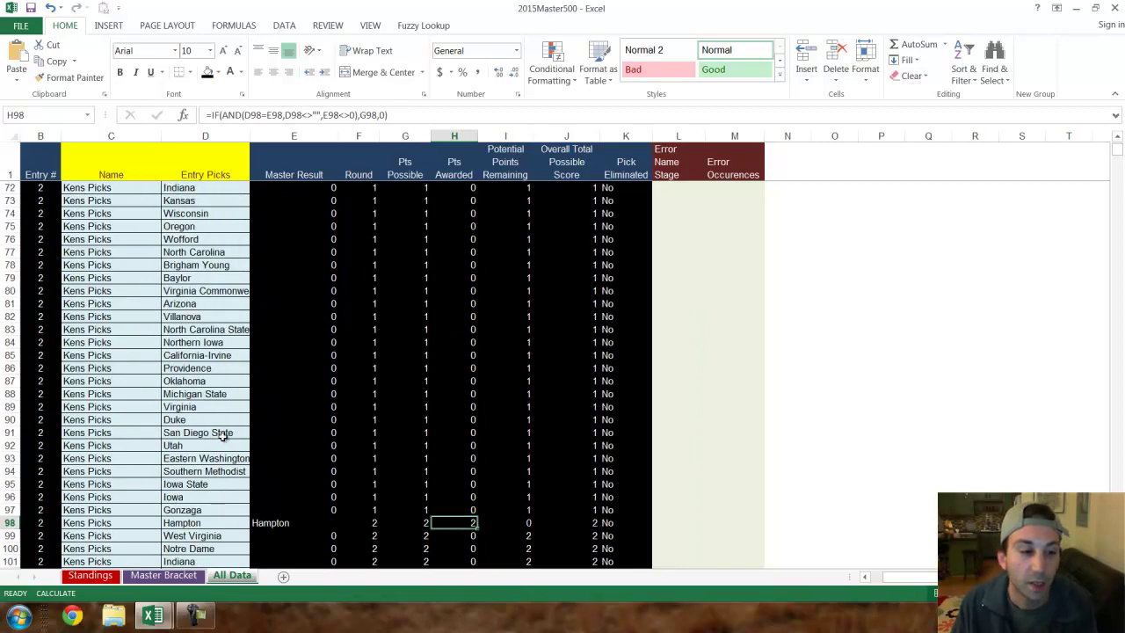
scroll(223, 437, "up", 15)
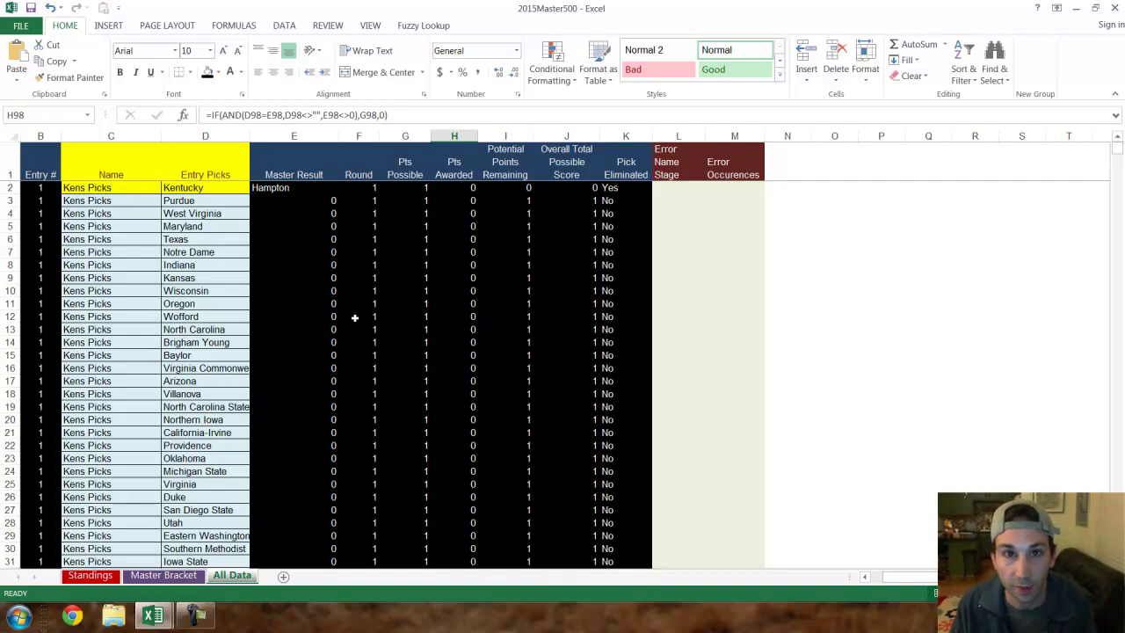
- Return to the Standings sheet with its pivot table sorted by Total Possible Pts
left_click(91, 576)
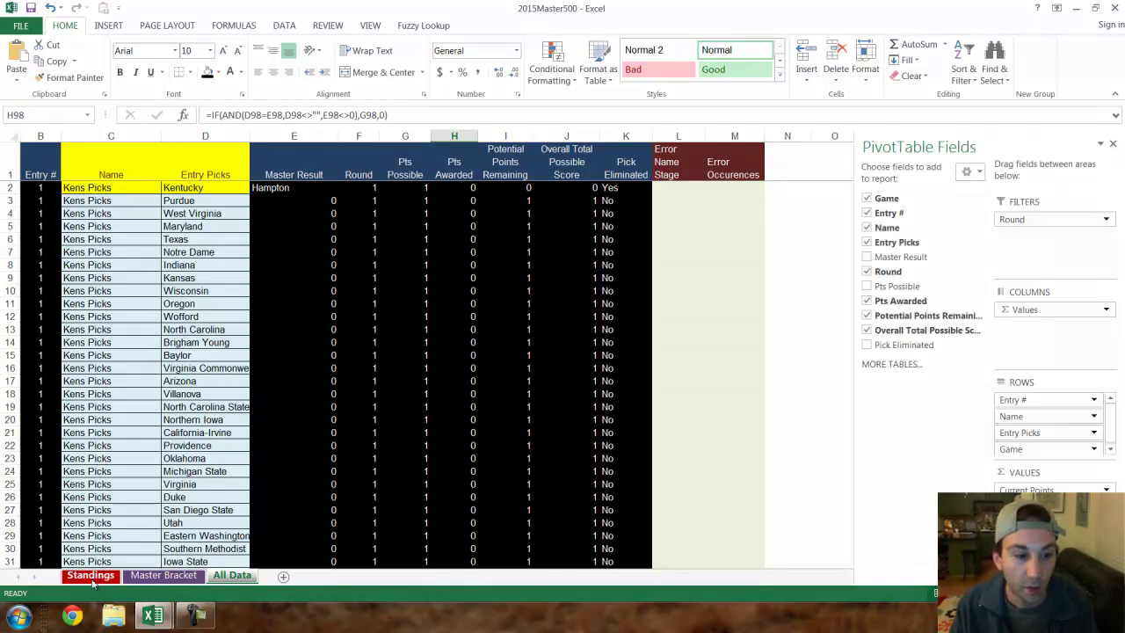